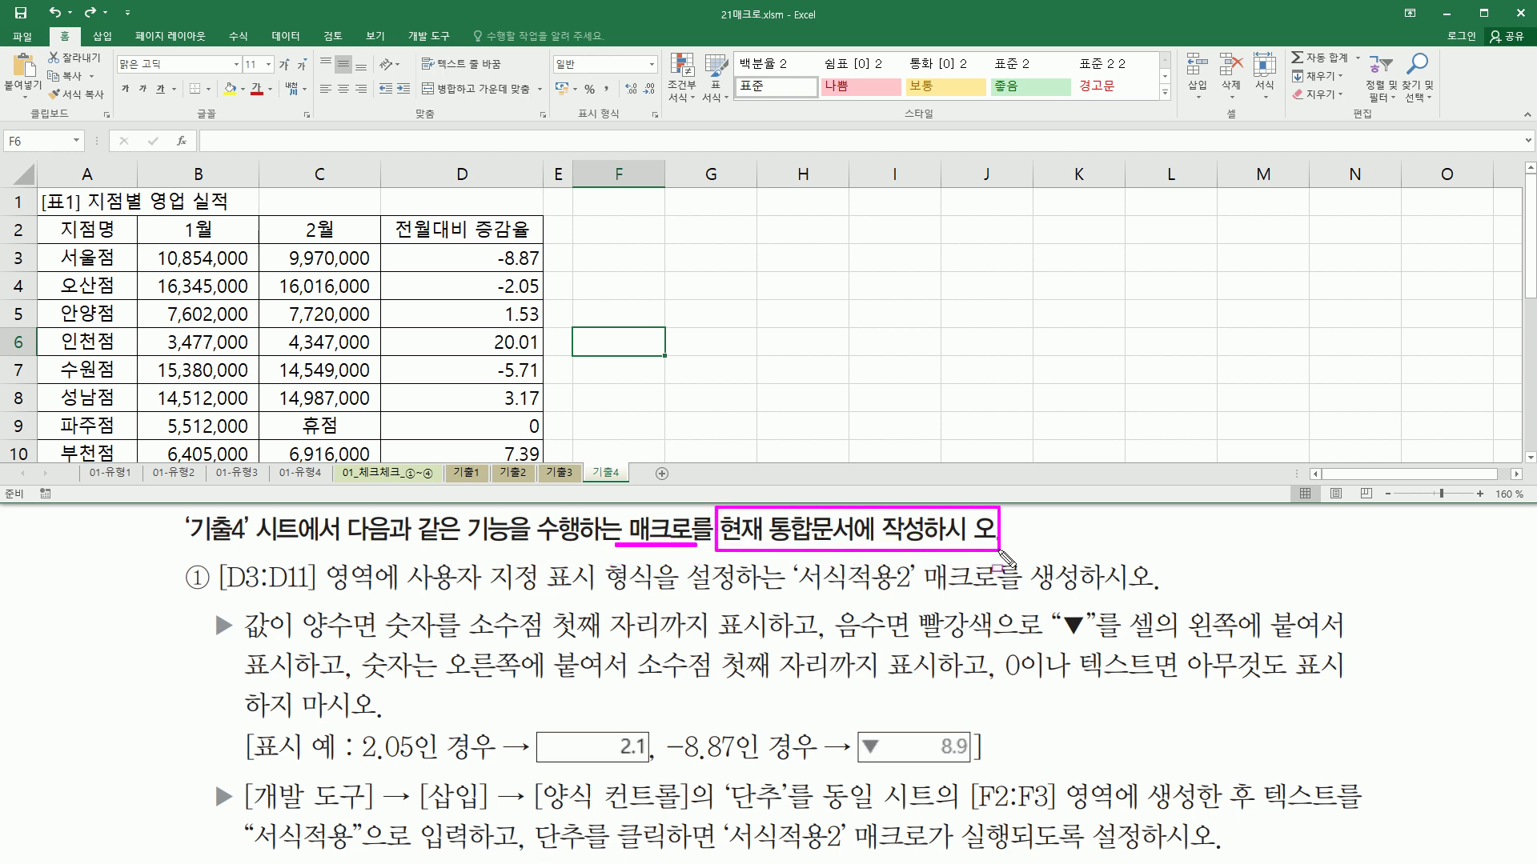
# Read the 서식적용2 macro requirements: the D3:D11 custom format rules for positive, negative, zero and text values, and the display examples
pyautogui.press('Escape')
pyautogui.moveTo(184, 557)
pyautogui.mouseDown()
pyautogui.moveTo(210, 599)
pyautogui.moveTo(650, 592)
pyautogui.mouseUp()
pyautogui.moveTo(792, 596); pyautogui.dragTo(922, 596)
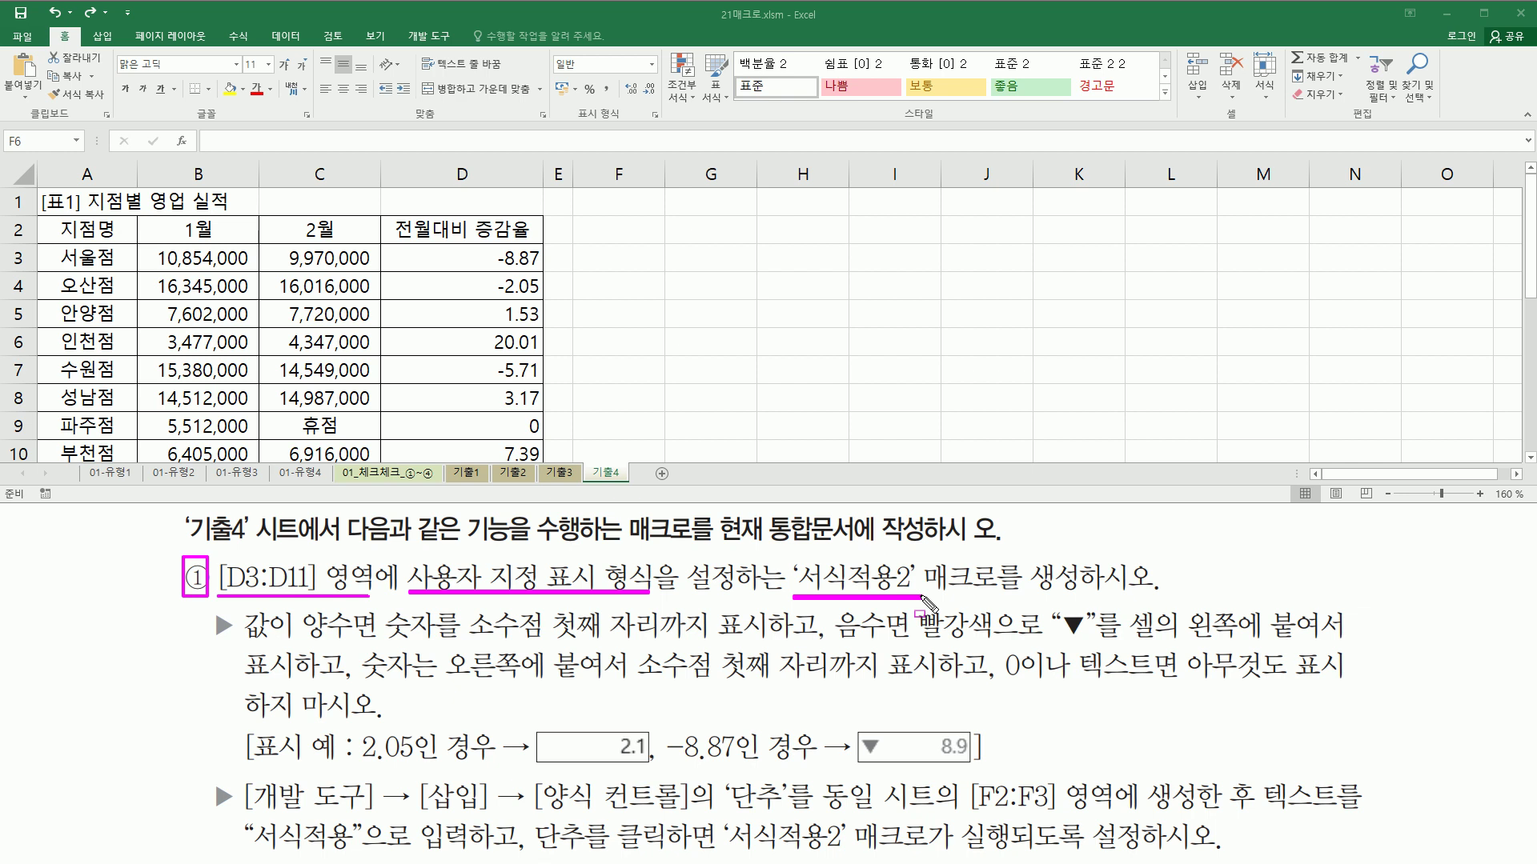
pyautogui.moveTo(549, 554); pyautogui.dragTo(655, 591)
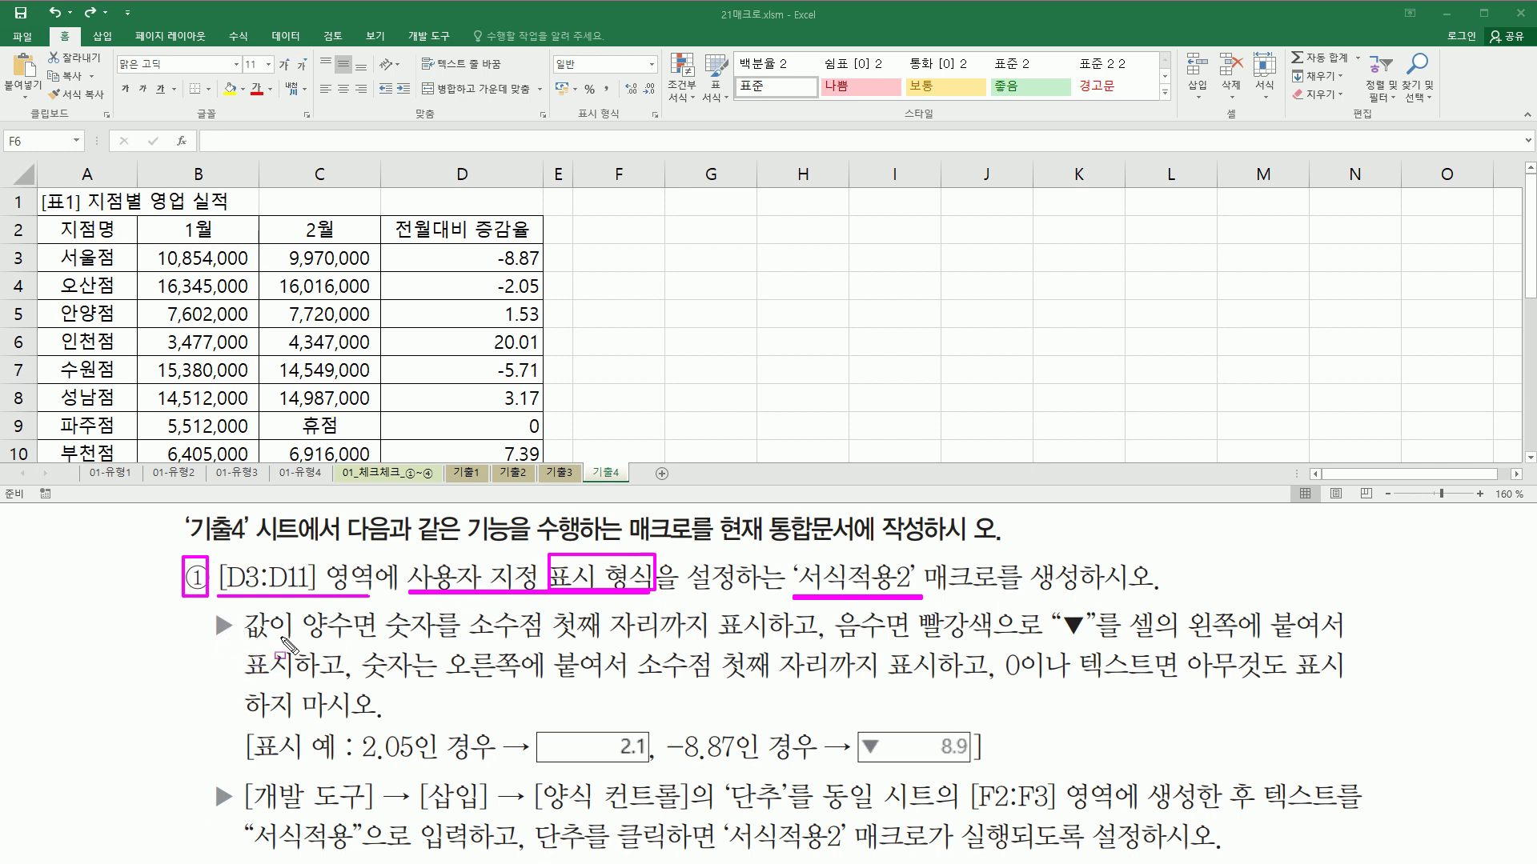
pyautogui.moveTo(292, 604); pyautogui.dragTo(376, 641)
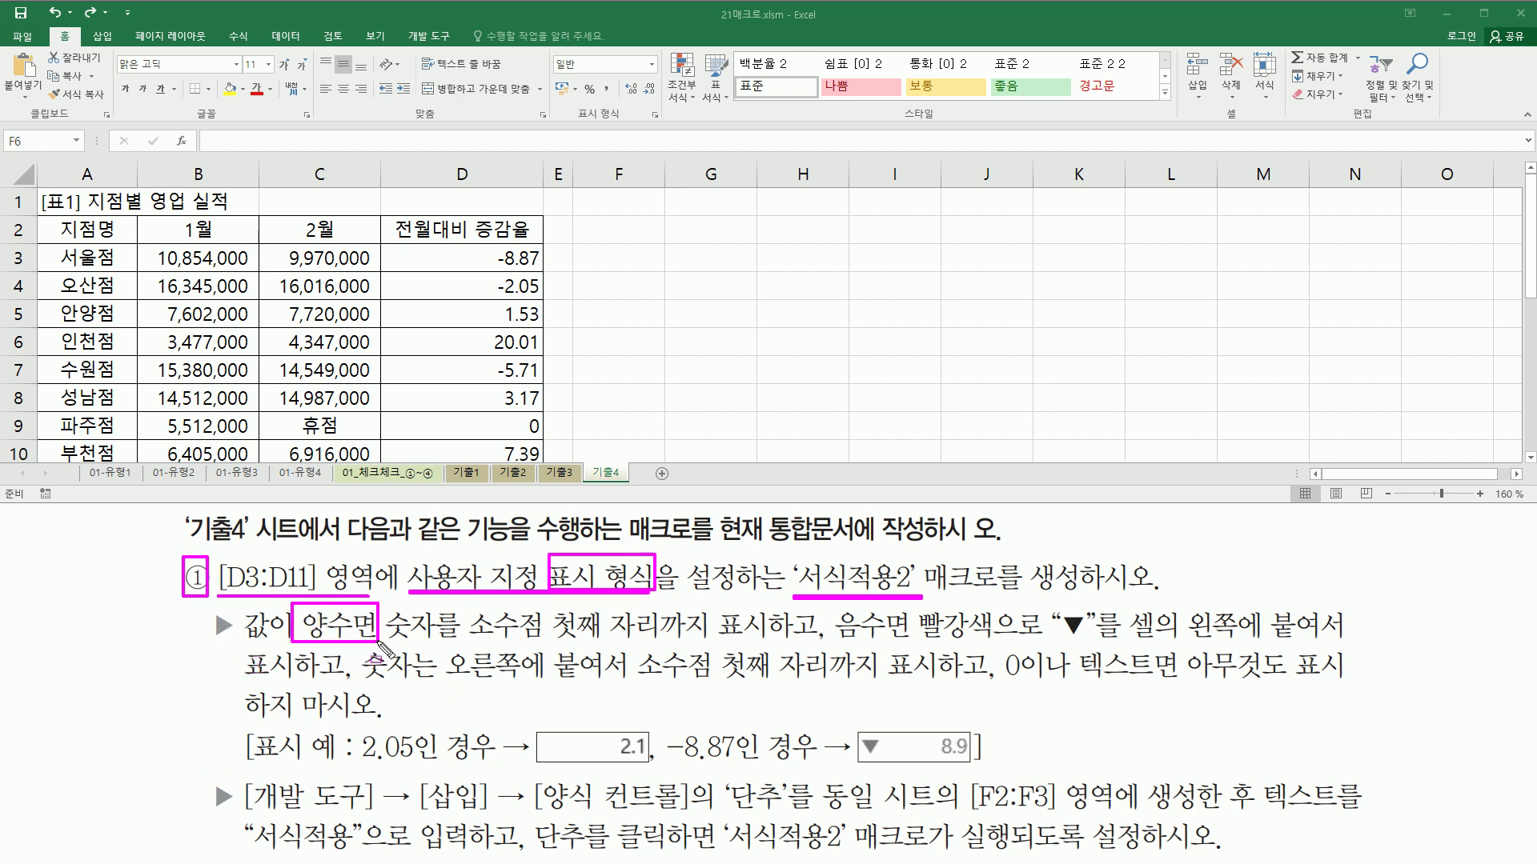
pyautogui.moveTo(470, 639); pyautogui.dragTo(1087, 640)
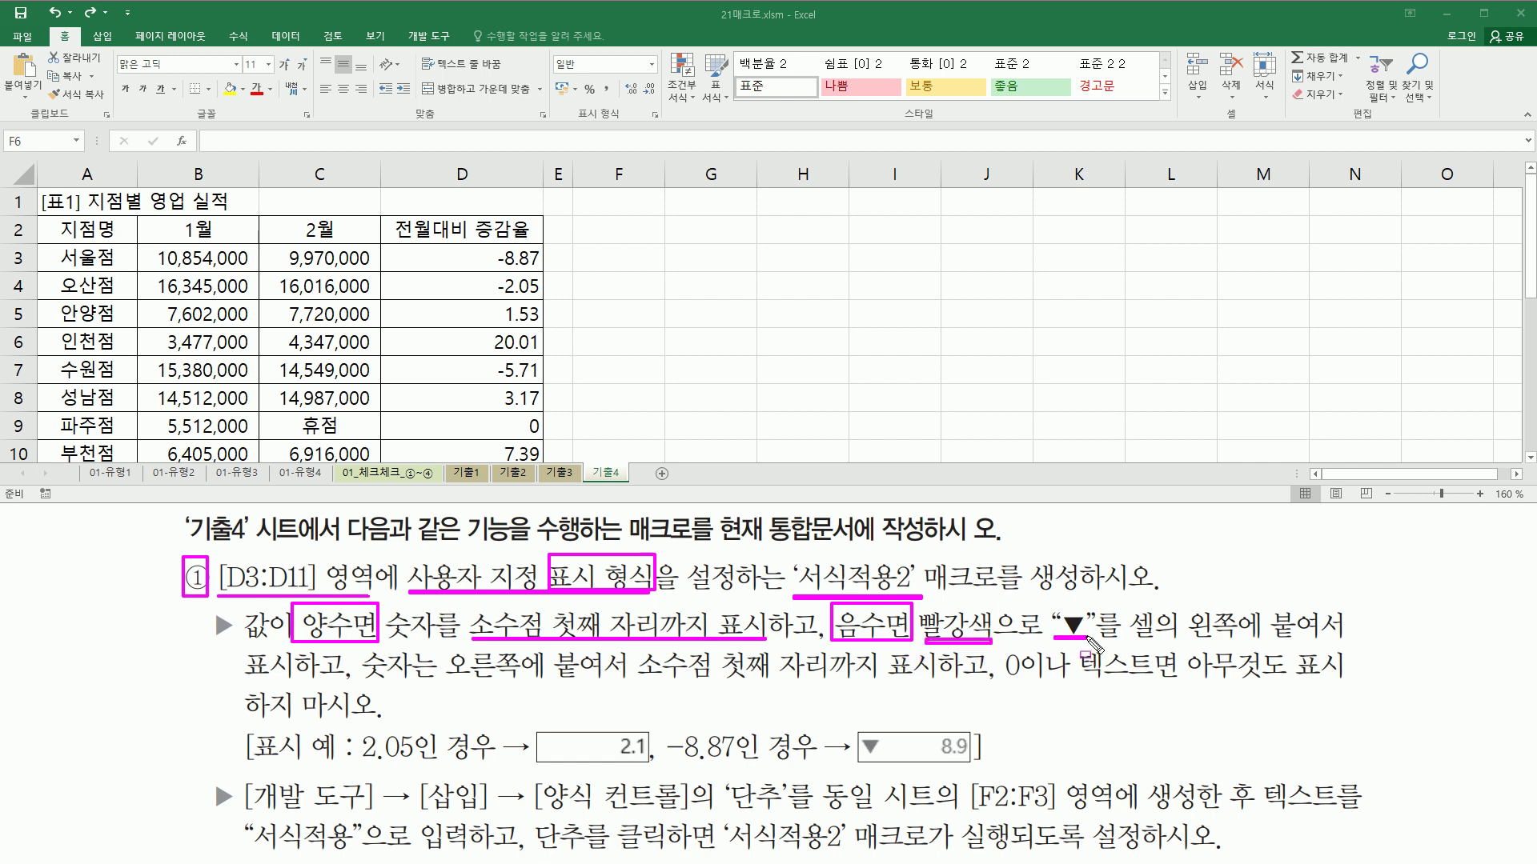
pyautogui.moveTo(1132, 637); pyautogui.dragTo(1347, 641)
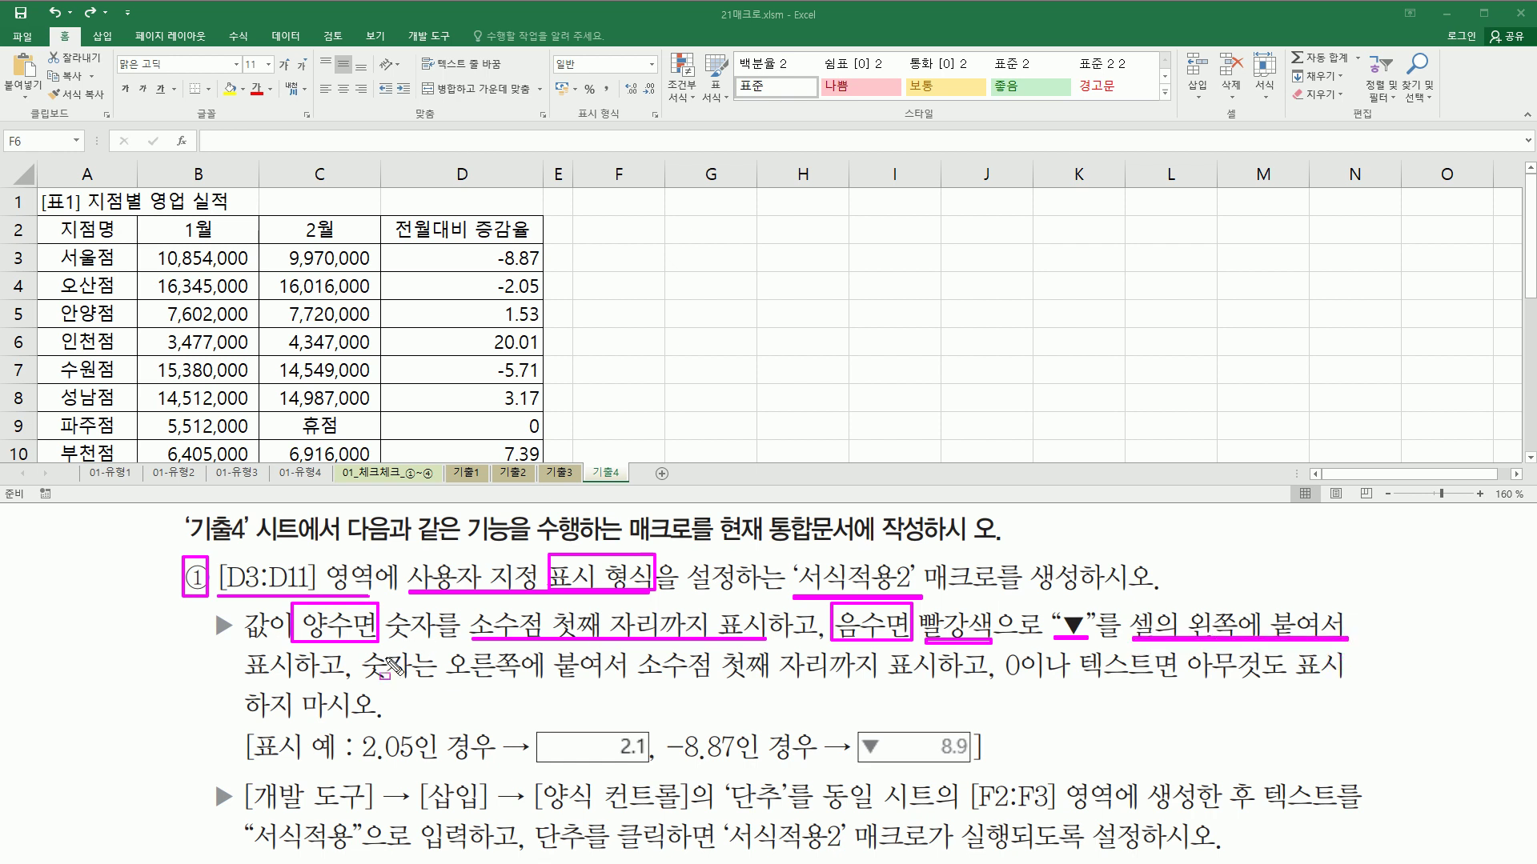
pyautogui.moveTo(366, 679); pyautogui.dragTo(941, 678)
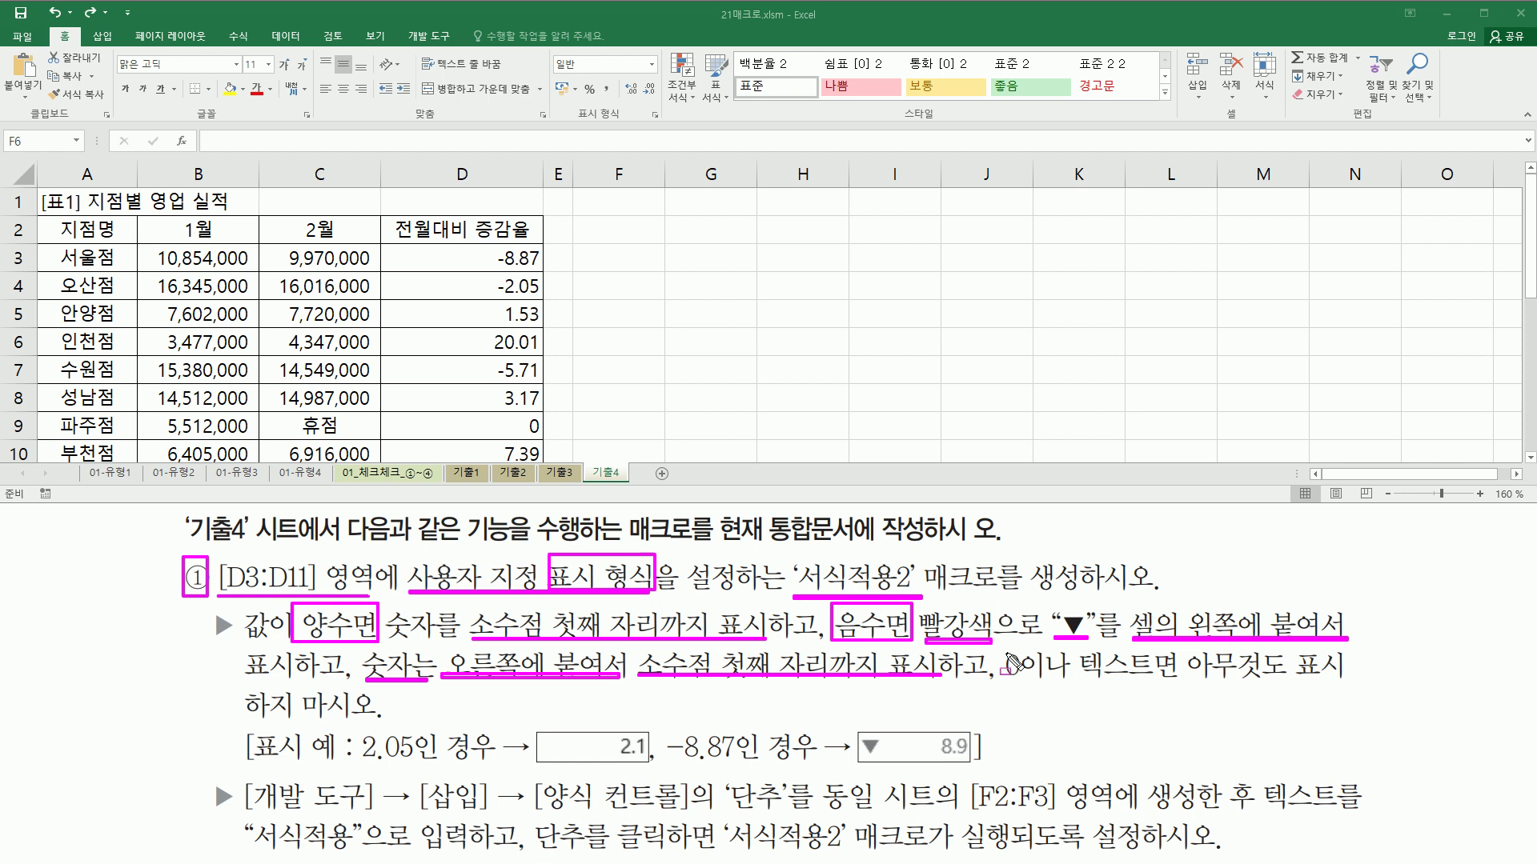
pyautogui.moveTo(1003, 650)
pyautogui.mouseDown()
pyautogui.moveTo(1002, 682)
pyautogui.moveTo(1023, 672)
pyautogui.moveTo(1004, 648)
pyautogui.moveTo(1137, 688)
pyautogui.moveTo(1152, 648)
pyautogui.moveTo(1356, 679)
pyautogui.mouseUp()
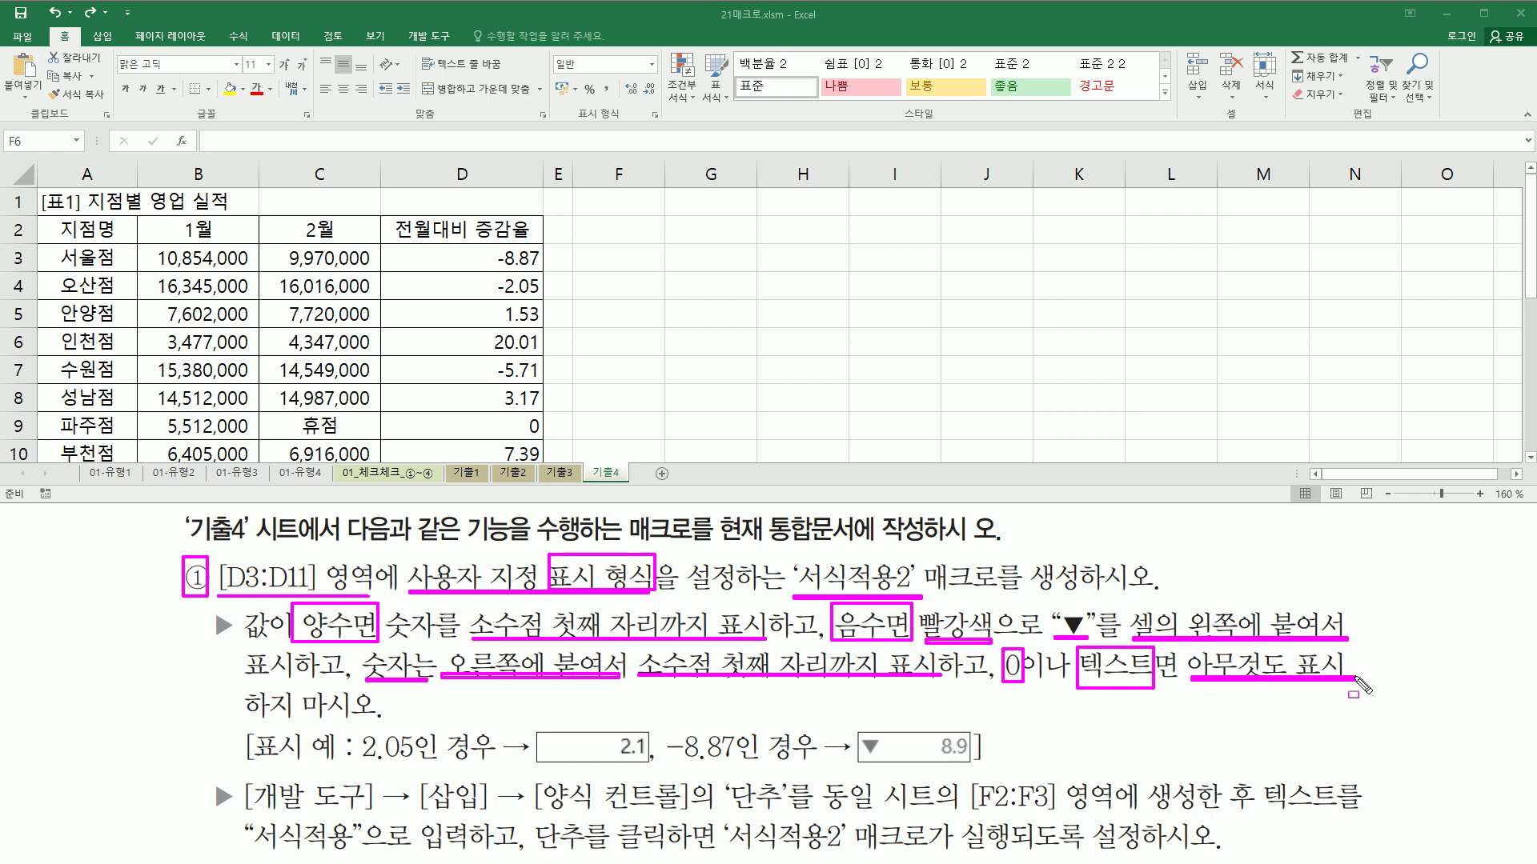
pyautogui.moveTo(260, 714)
pyautogui.mouseDown()
pyautogui.moveTo(376, 715)
pyautogui.moveTo(417, 762)
pyautogui.mouseUp()
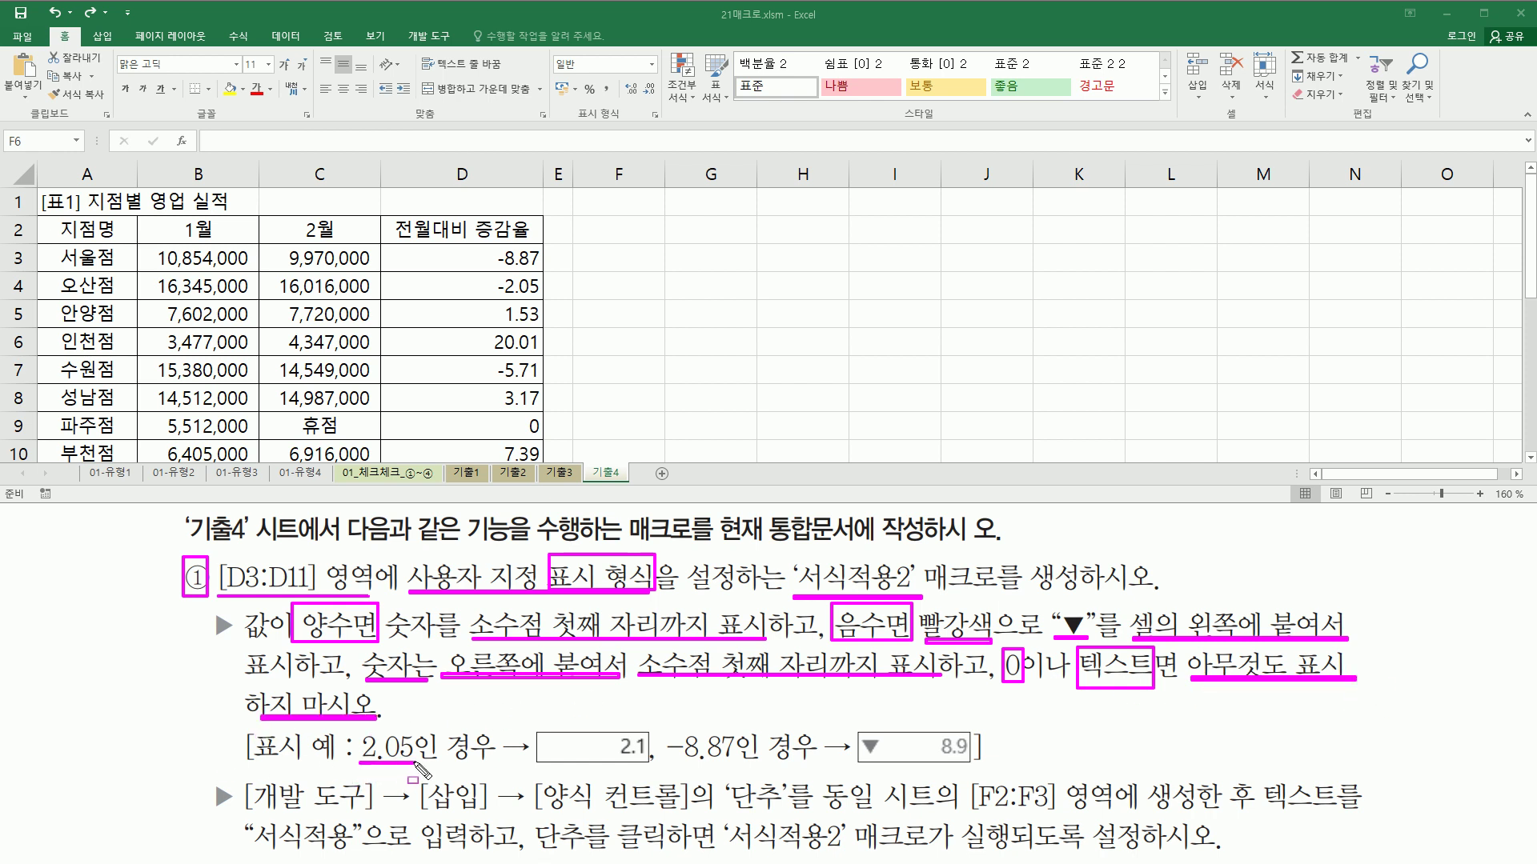
pyautogui.moveTo(621, 762); pyautogui.dragTo(649, 764)
pyautogui.moveTo(862, 729)
pyautogui.mouseDown()
pyautogui.moveTo(862, 759)
pyautogui.moveTo(942, 770)
pyautogui.moveTo(966, 732)
pyautogui.moveTo(970, 762)
pyautogui.mouseUp()
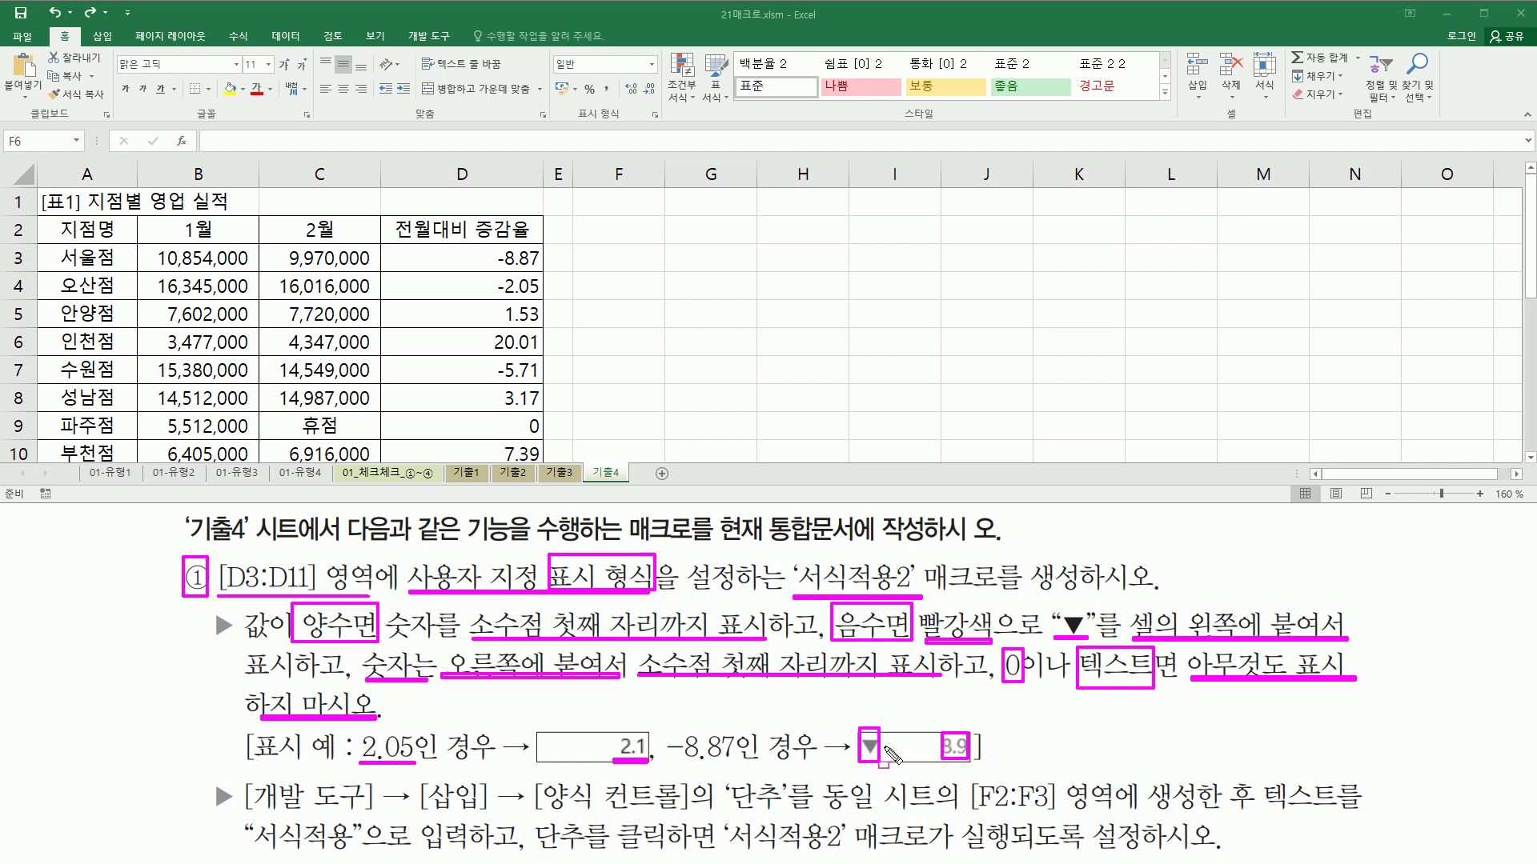
pyautogui.moveTo(880, 746); pyautogui.dragTo(941, 747)
pyautogui.moveTo(954, 766); pyautogui.dragTo(962, 772)
pyautogui.press('e')
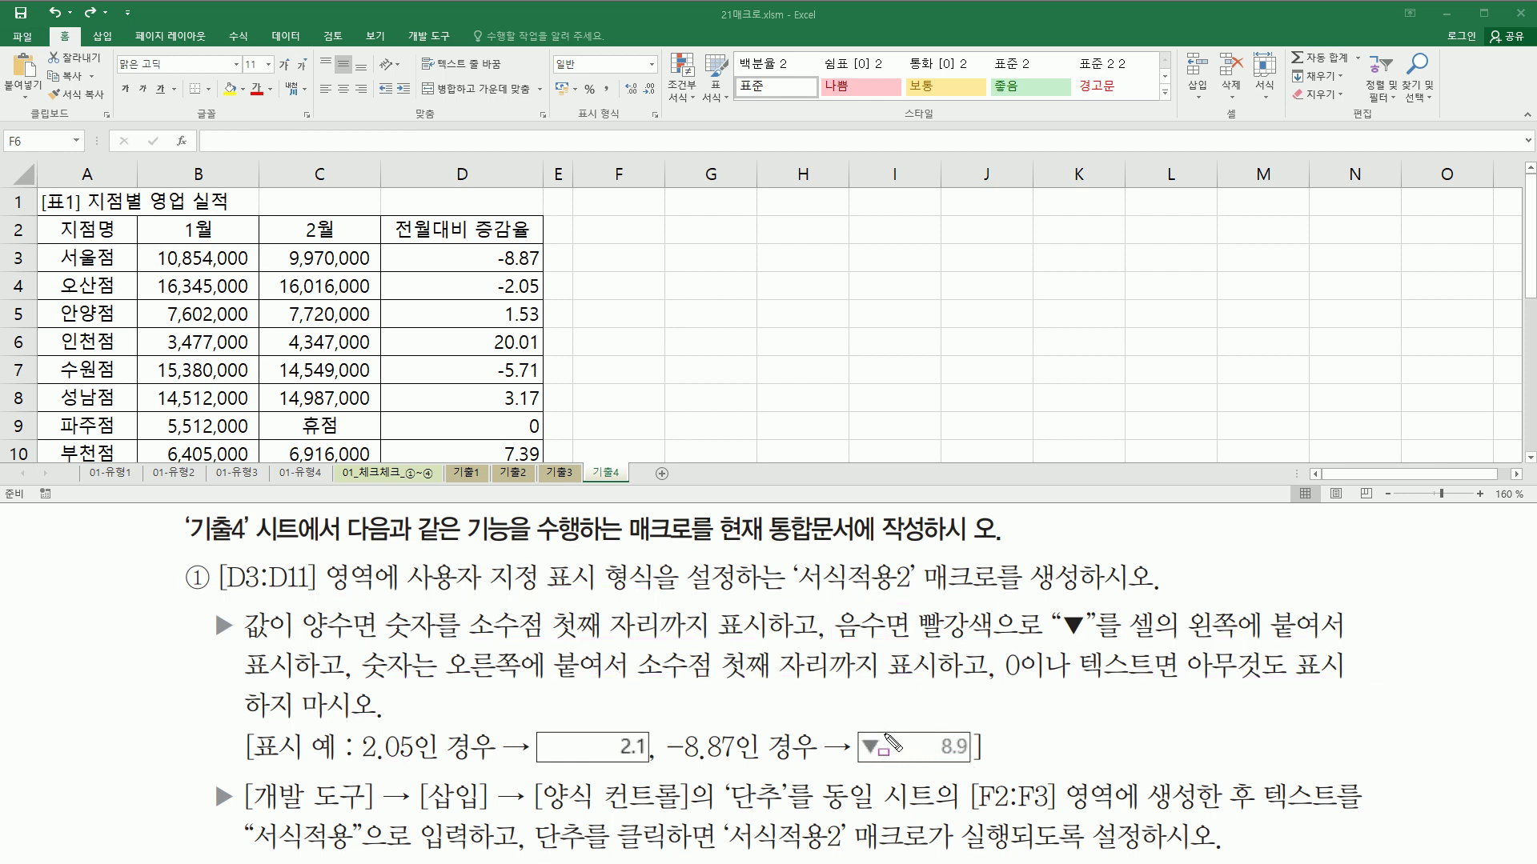
pyautogui.moveTo(883, 732)
pyautogui.mouseDown()
pyautogui.moveTo(948, 770)
pyautogui.moveTo(939, 762)
pyautogui.mouseUp()
pyautogui.press('Escape')
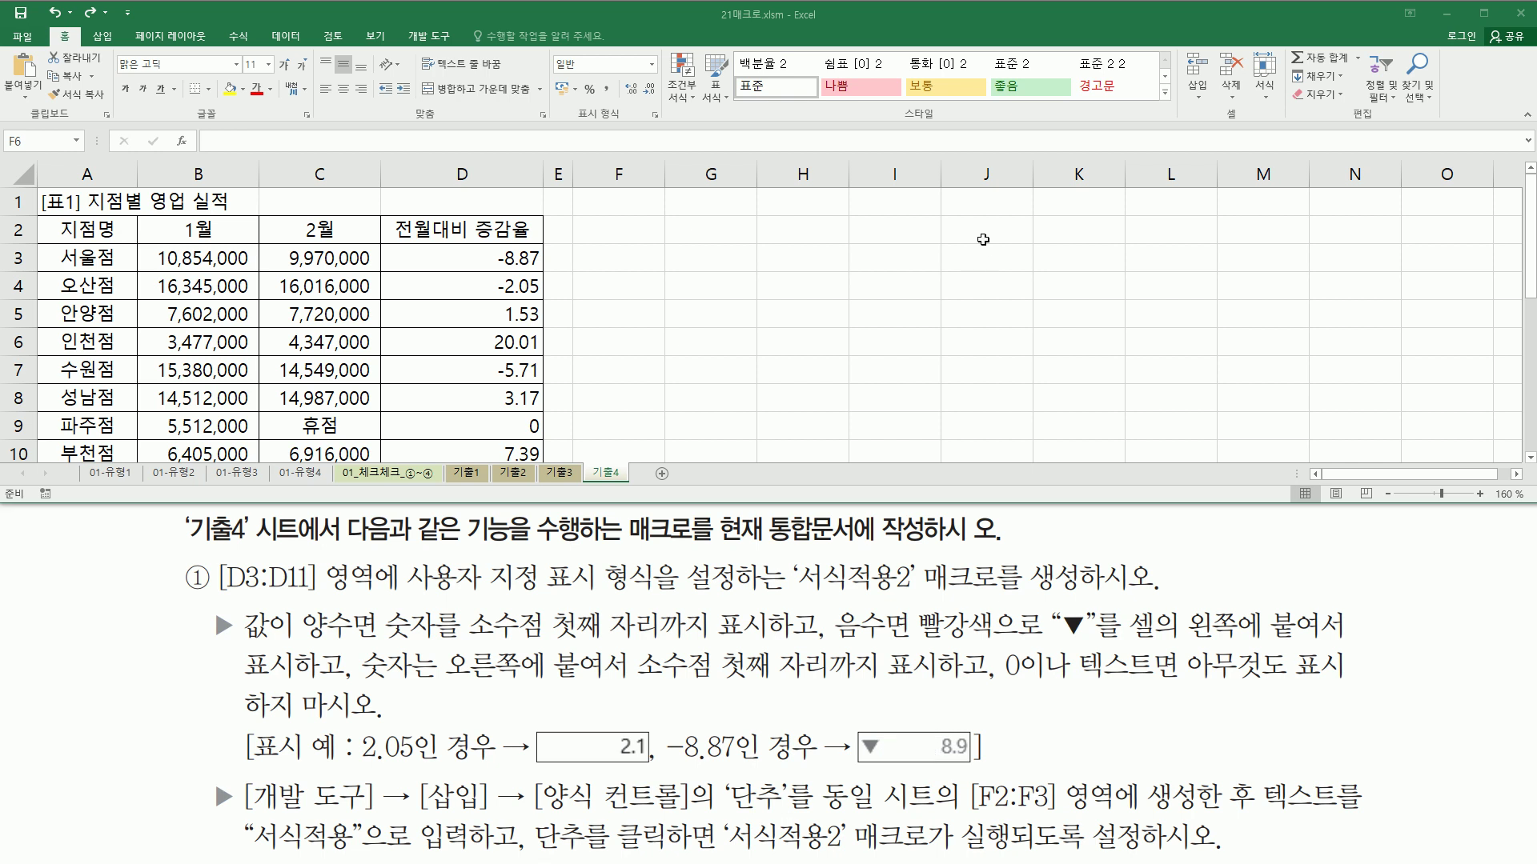
# Enter the sample number 123 in both J2 and J3
pyautogui.click(986, 240)
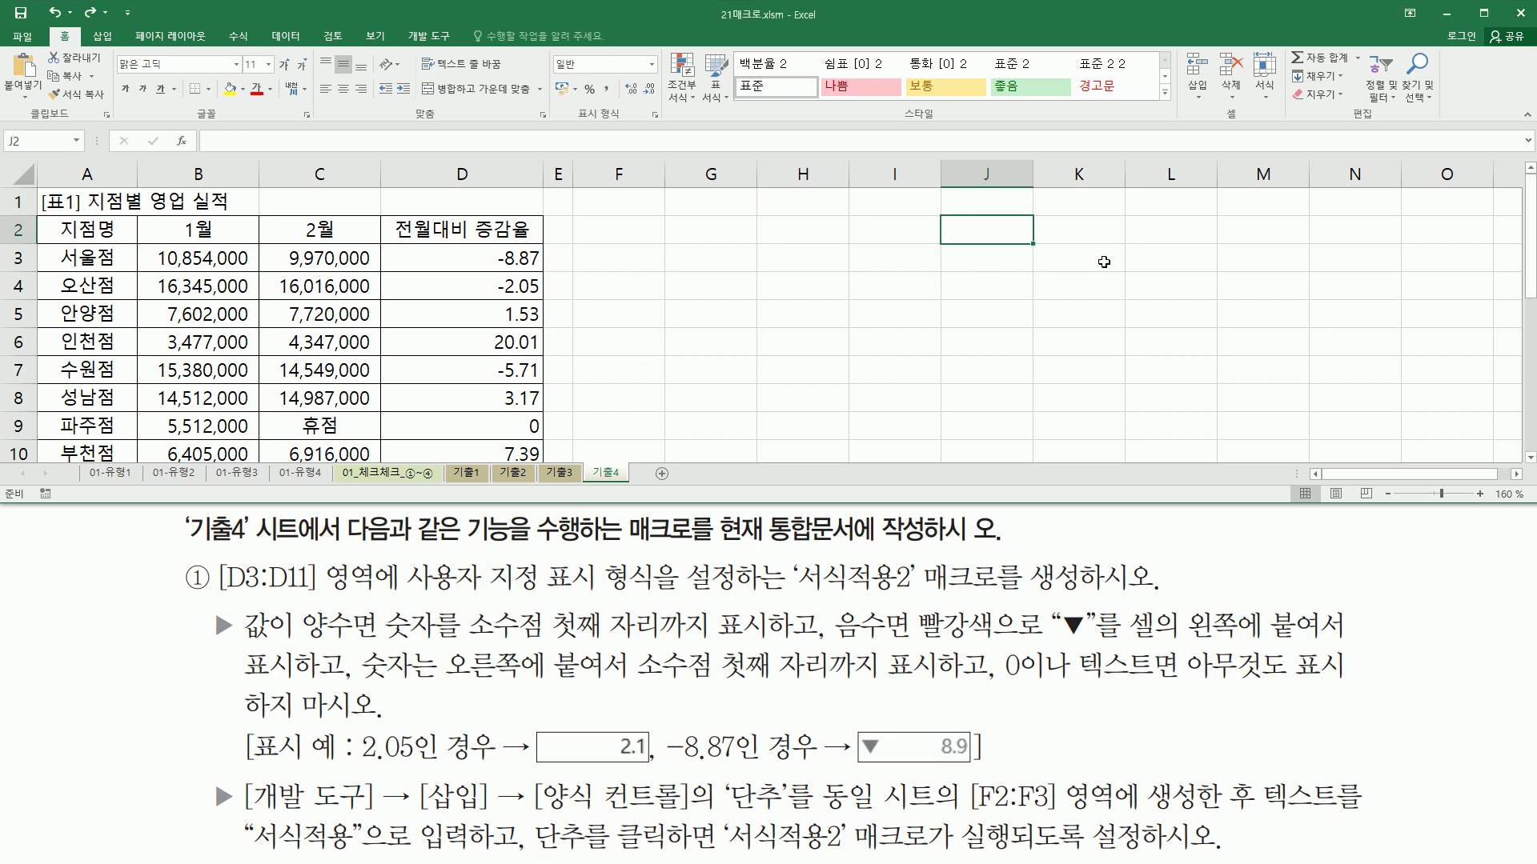
pyautogui.write('123')
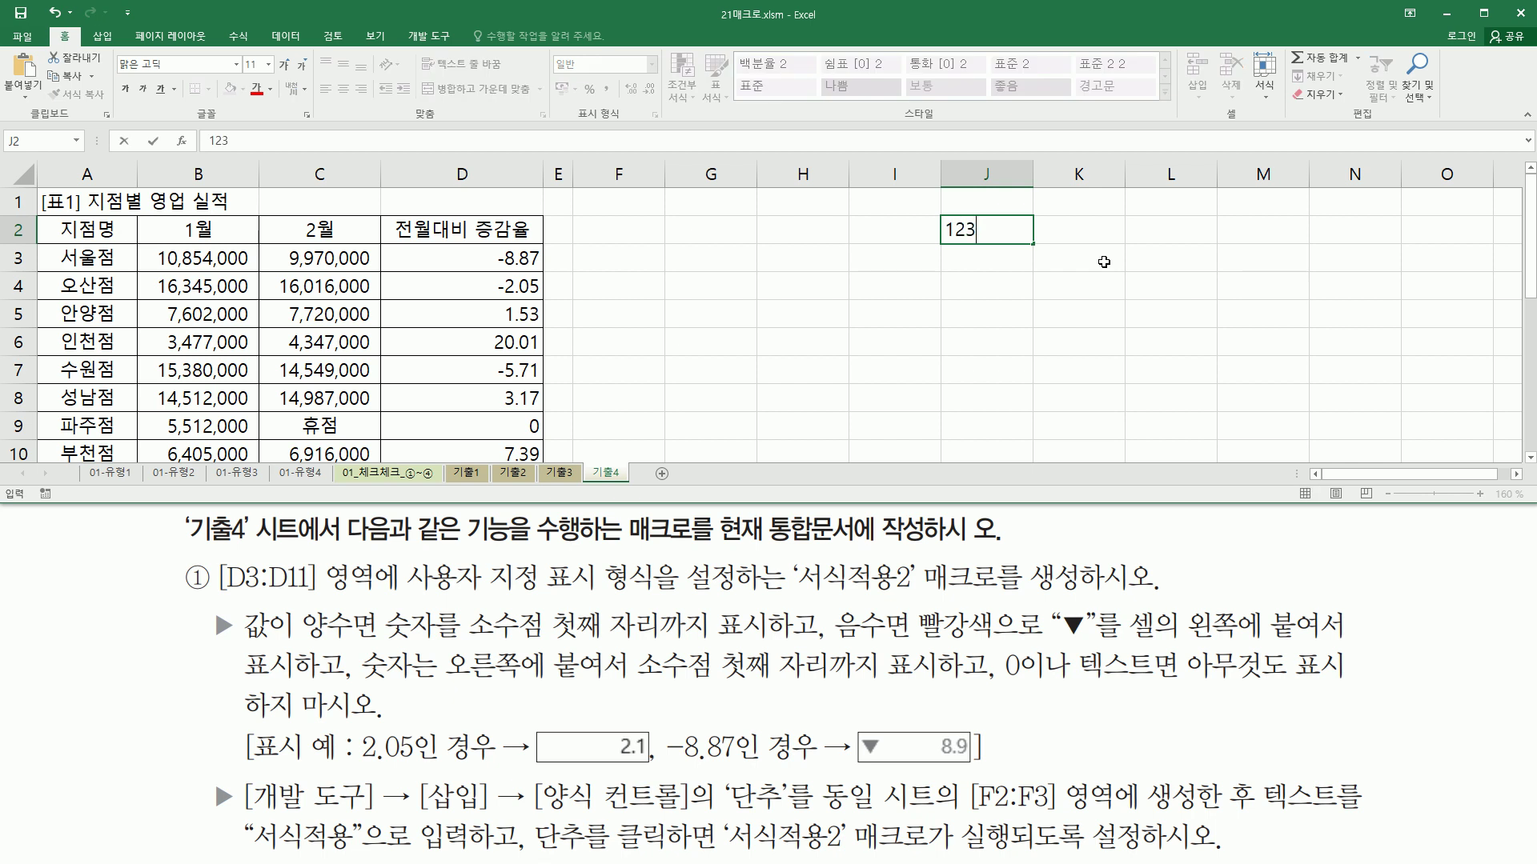
pyautogui.press('Return')
pyautogui.write('123')
pyautogui.press('Return')
# Apply the custom number format "★"0.0 to J2, so a star directly precedes the one-decimal number
pyautogui.press('Up')
pyautogui.press('Up')
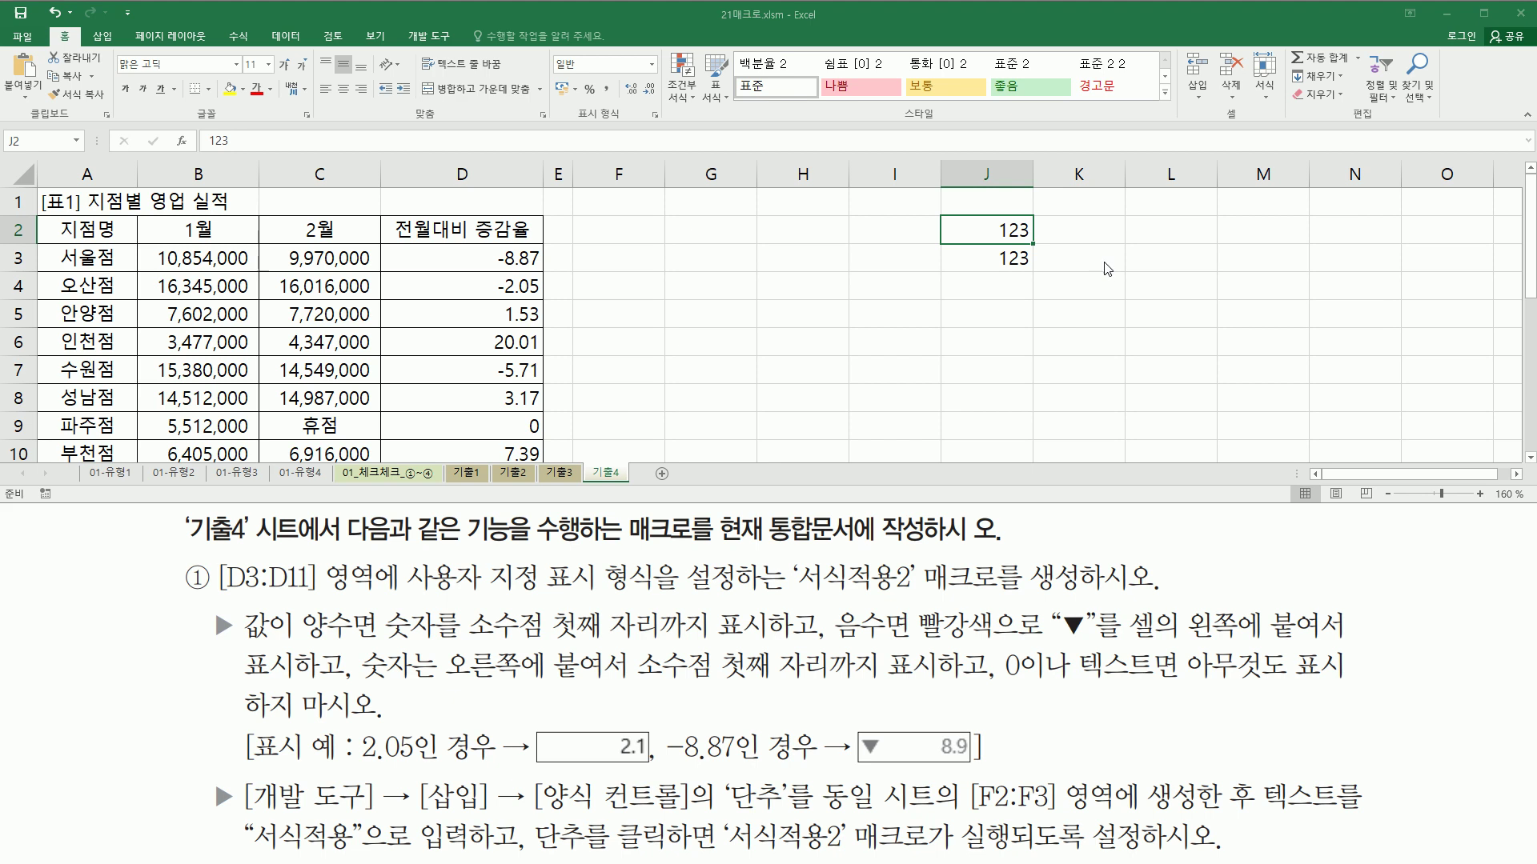
pyautogui.hotkey('ctrl', '1')
pyautogui.click(942, 251)
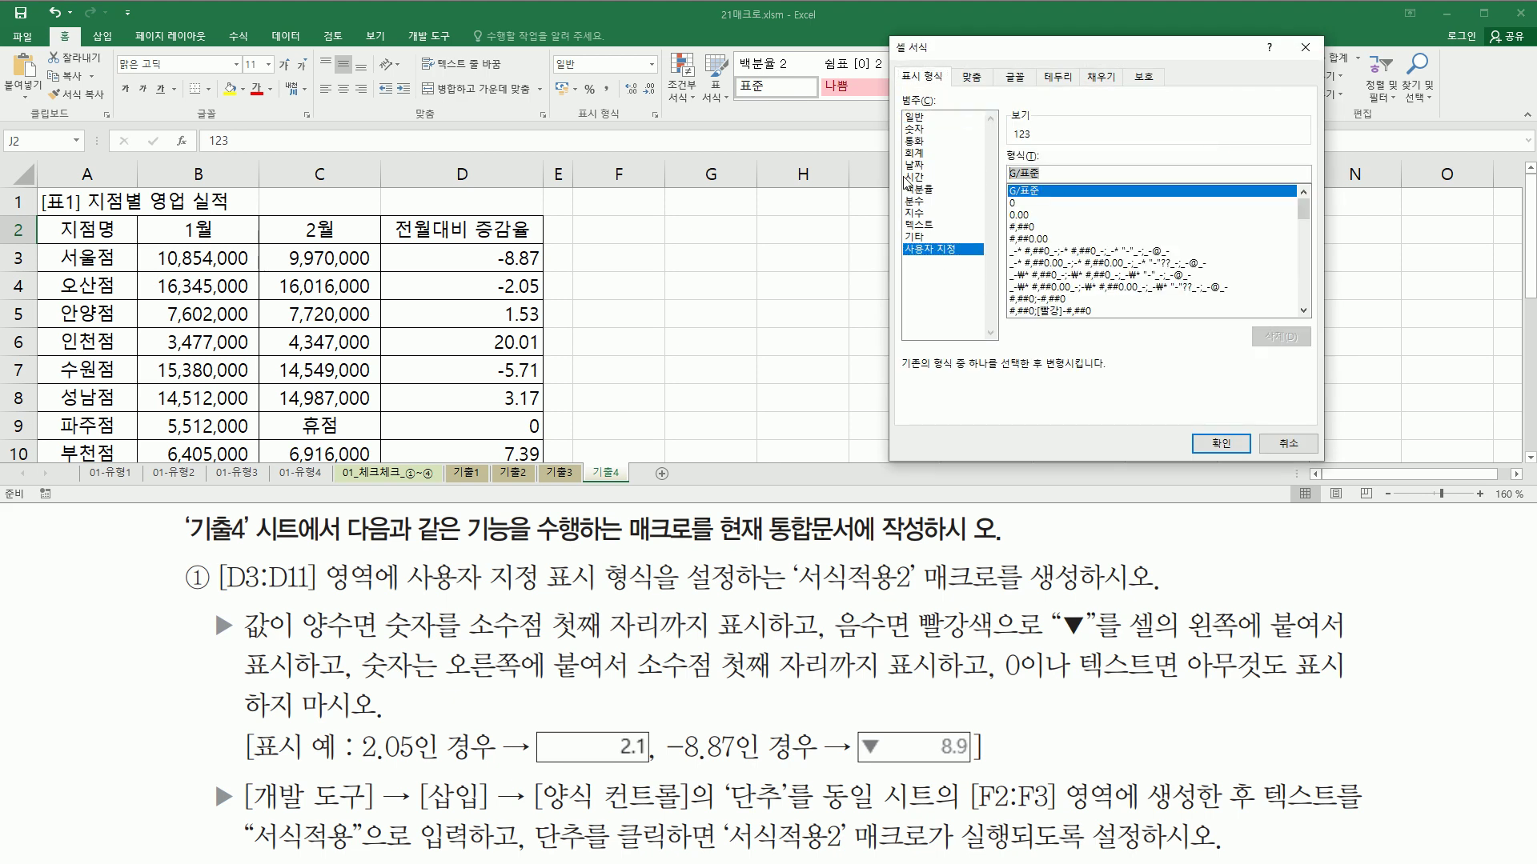
pyautogui.press('Delete')
pyautogui.write('"')
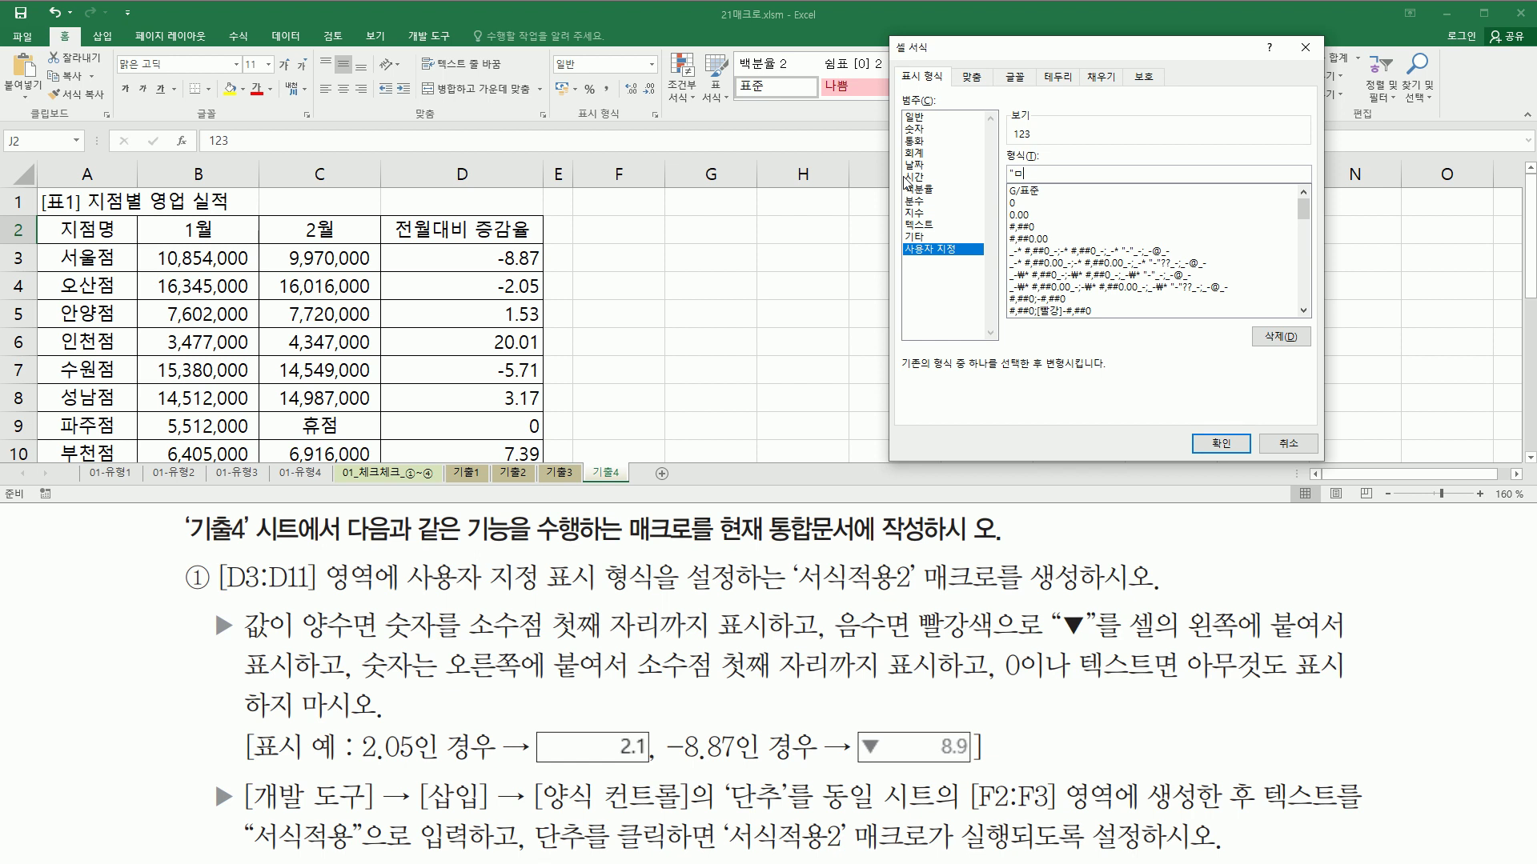
pyautogui.write('ㅁ')
pyautogui.press('Hangul_Hanja')
pyautogui.press('Down')
pyautogui.press('Down')
pyautogui.press('Down')
pyautogui.press('Down')
pyautogui.press('Down')
pyautogui.press('Down')
pyautogui.press('Down')
pyautogui.press('Return')
pyautogui.write('"0')
pyautogui.press('Return')
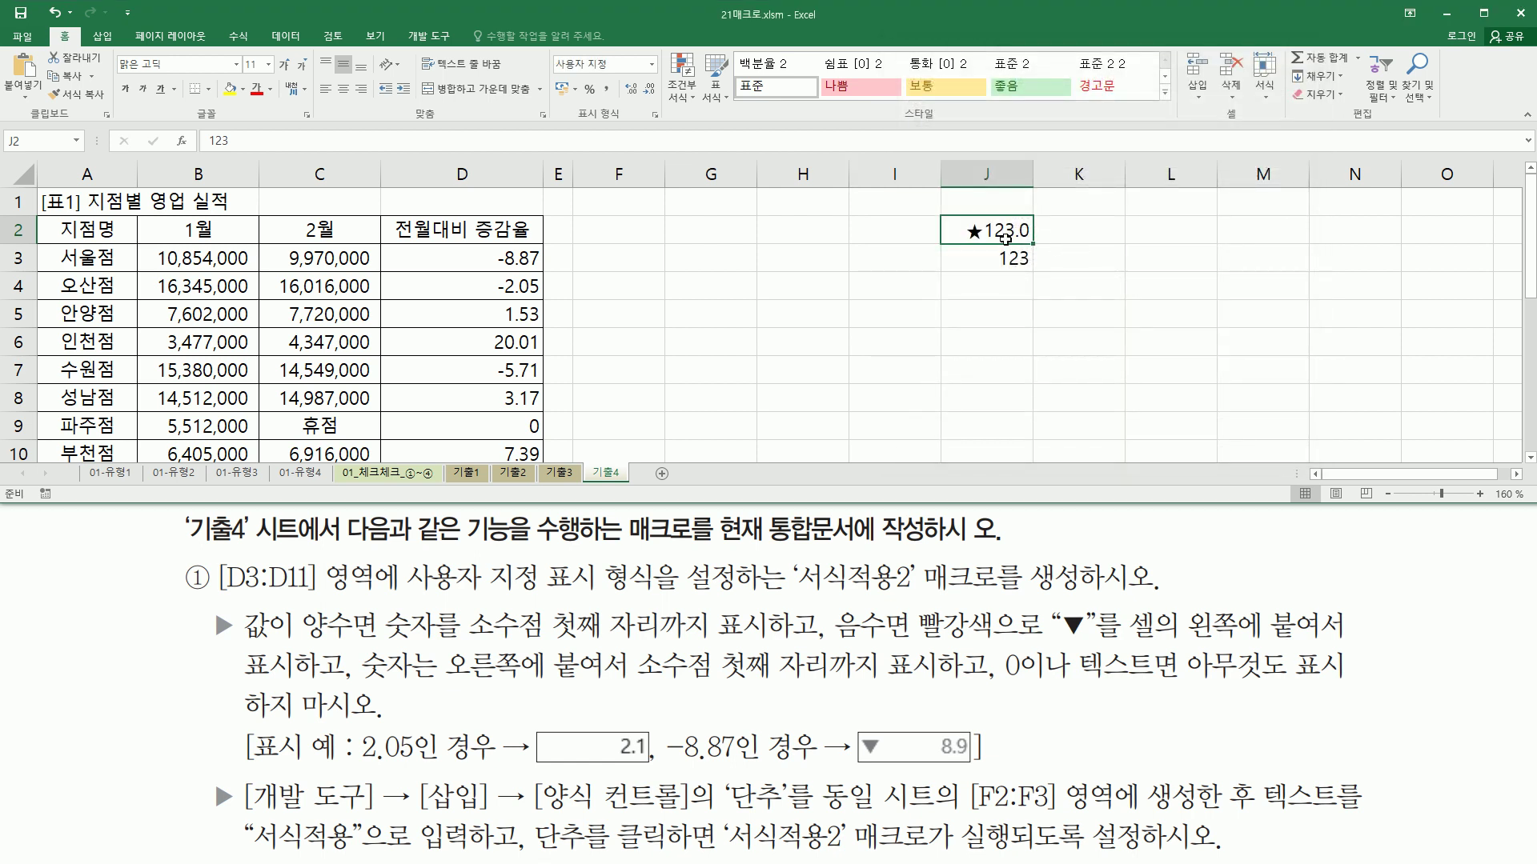
# Note the format code "★"0.0 as text in L2 beside the first sample
pyautogui.click(1174, 237)
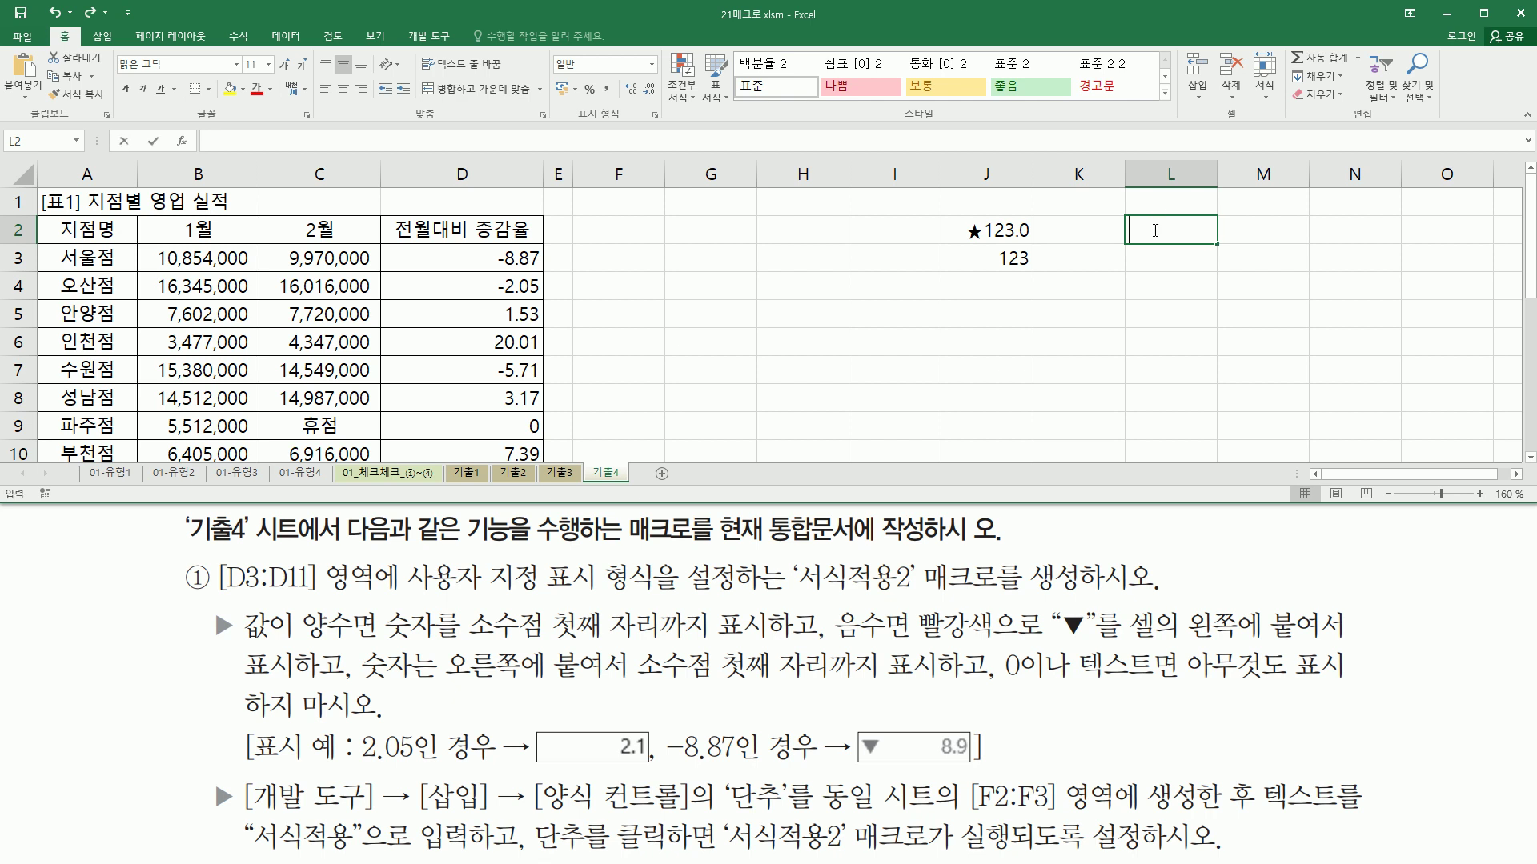
pyautogui.write('"★"0.0')
pyautogui.click(1157, 280)
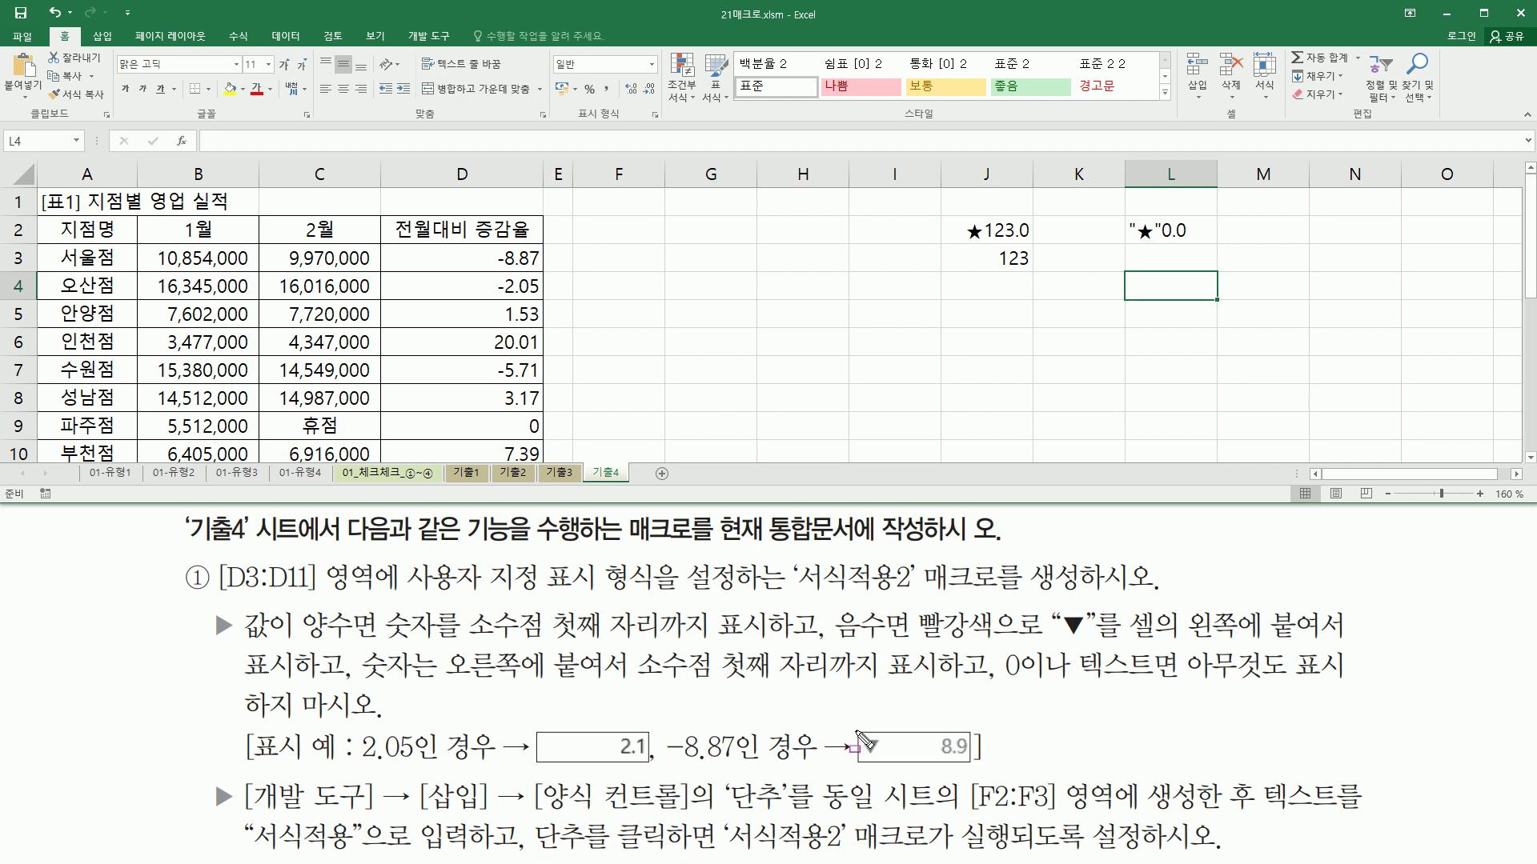
pyautogui.moveTo(858, 729); pyautogui.dragTo(975, 769)
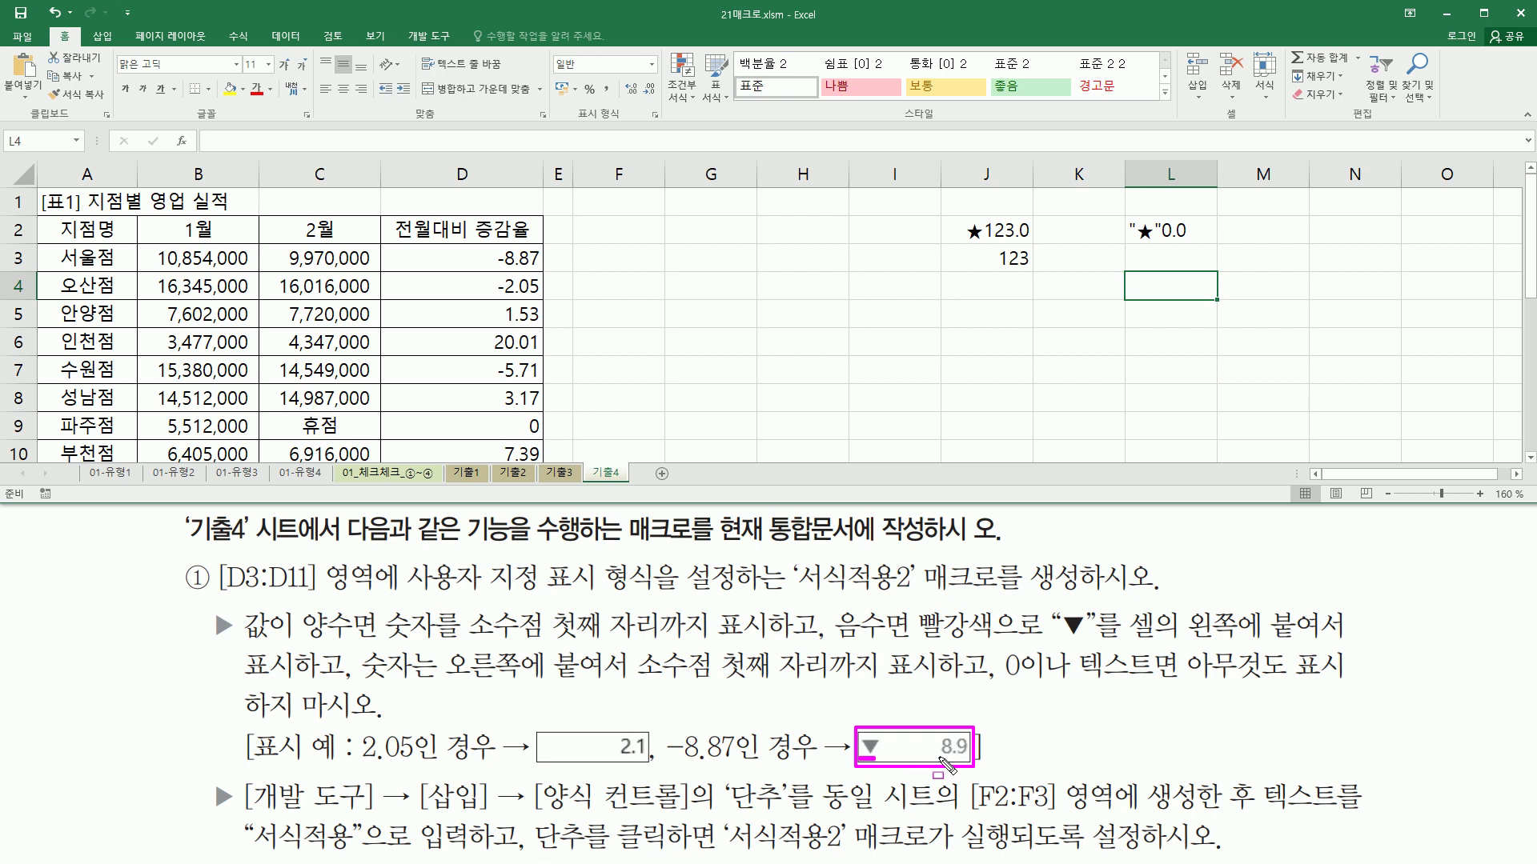
pyautogui.moveTo(939, 757); pyautogui.dragTo(969, 758)
pyautogui.moveTo(1123, 245); pyautogui.dragTo(1193, 246)
pyautogui.moveTo(961, 246); pyautogui.dragTo(1031, 246)
# Apply the custom number format "★"* 0.0 to J3, filling the gap between star and number with spaces
pyautogui.click(1010, 256)
pyautogui.hotkey('ctrl', '1')
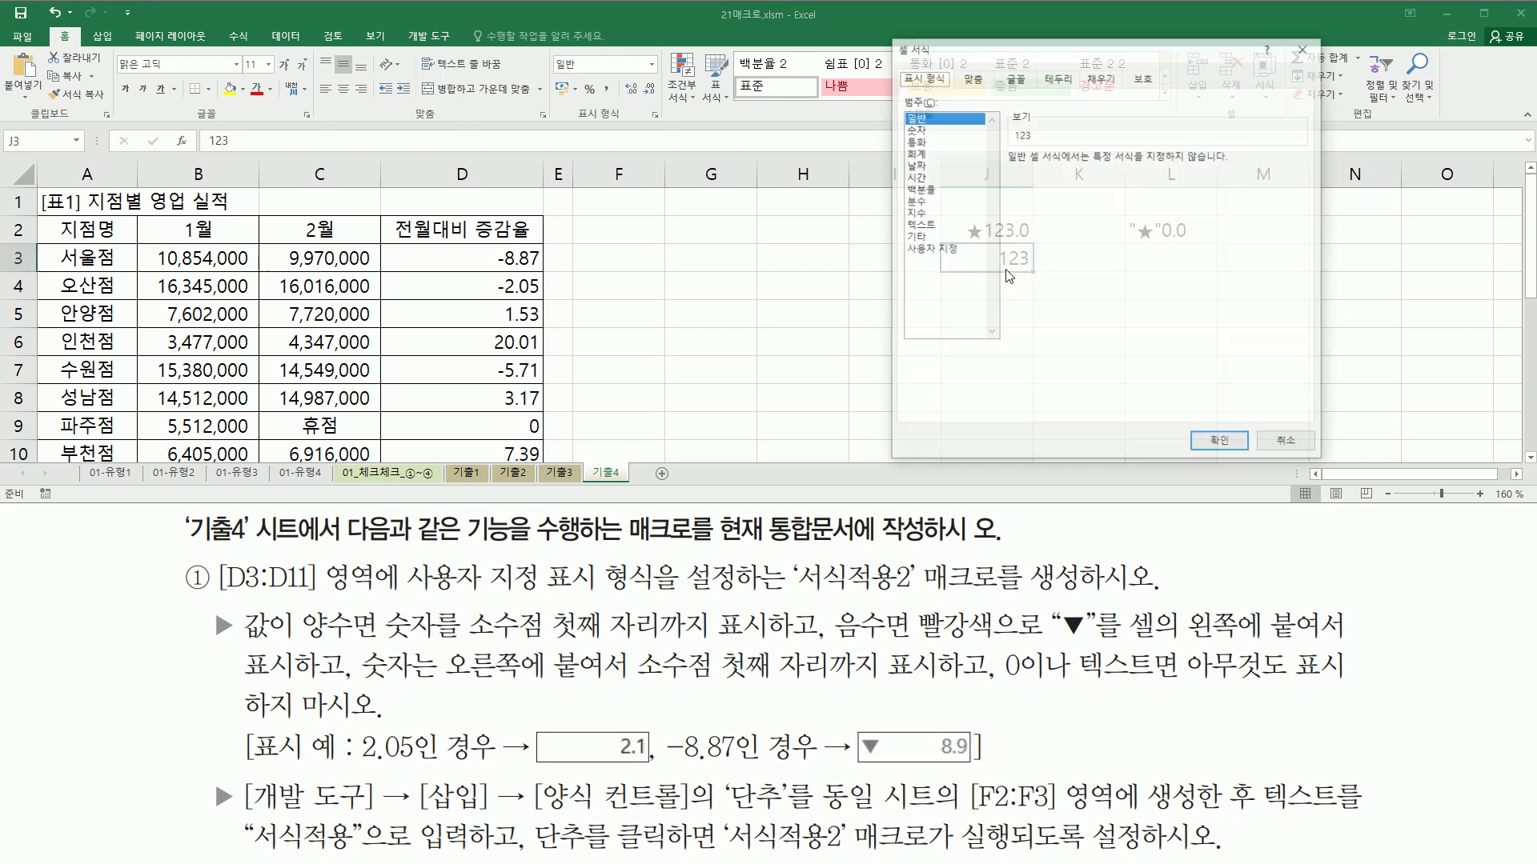
pyautogui.click(940, 249)
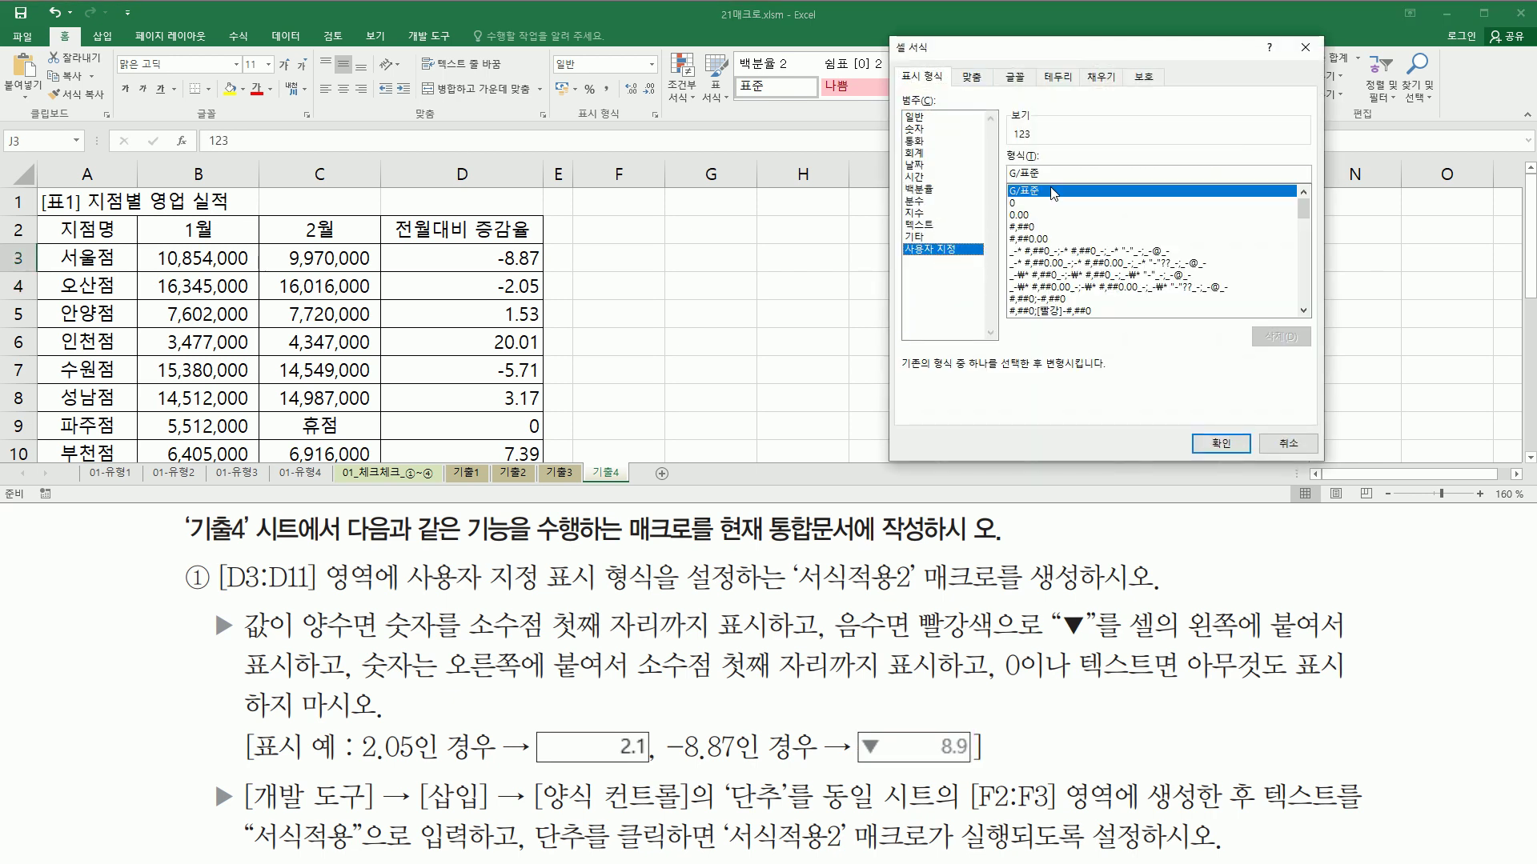
pyautogui.moveTo(1049, 178); pyautogui.dragTo(898, 163)
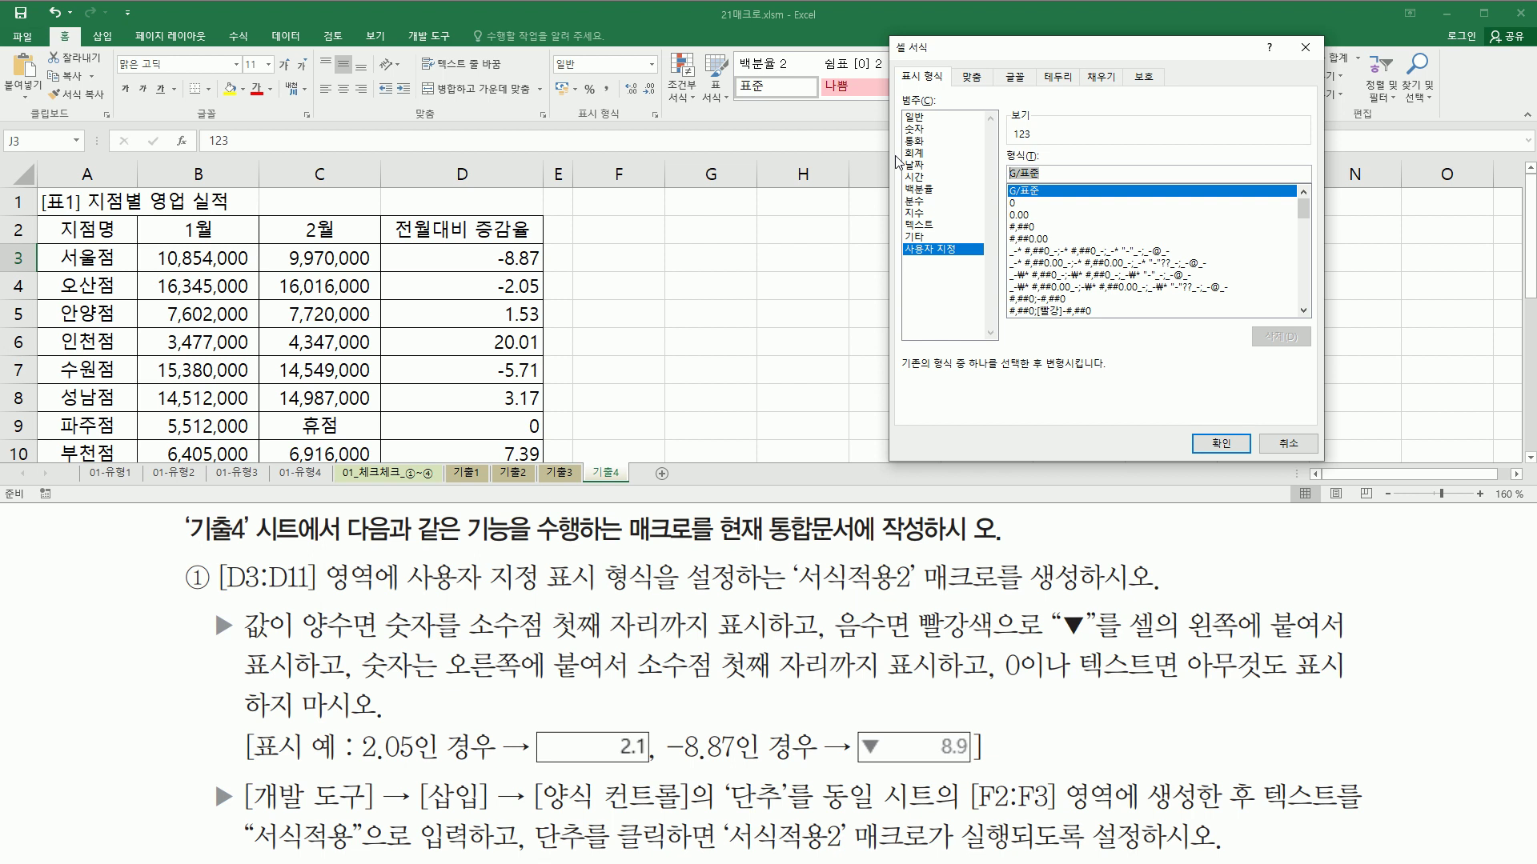
pyautogui.write('"★"0.0')
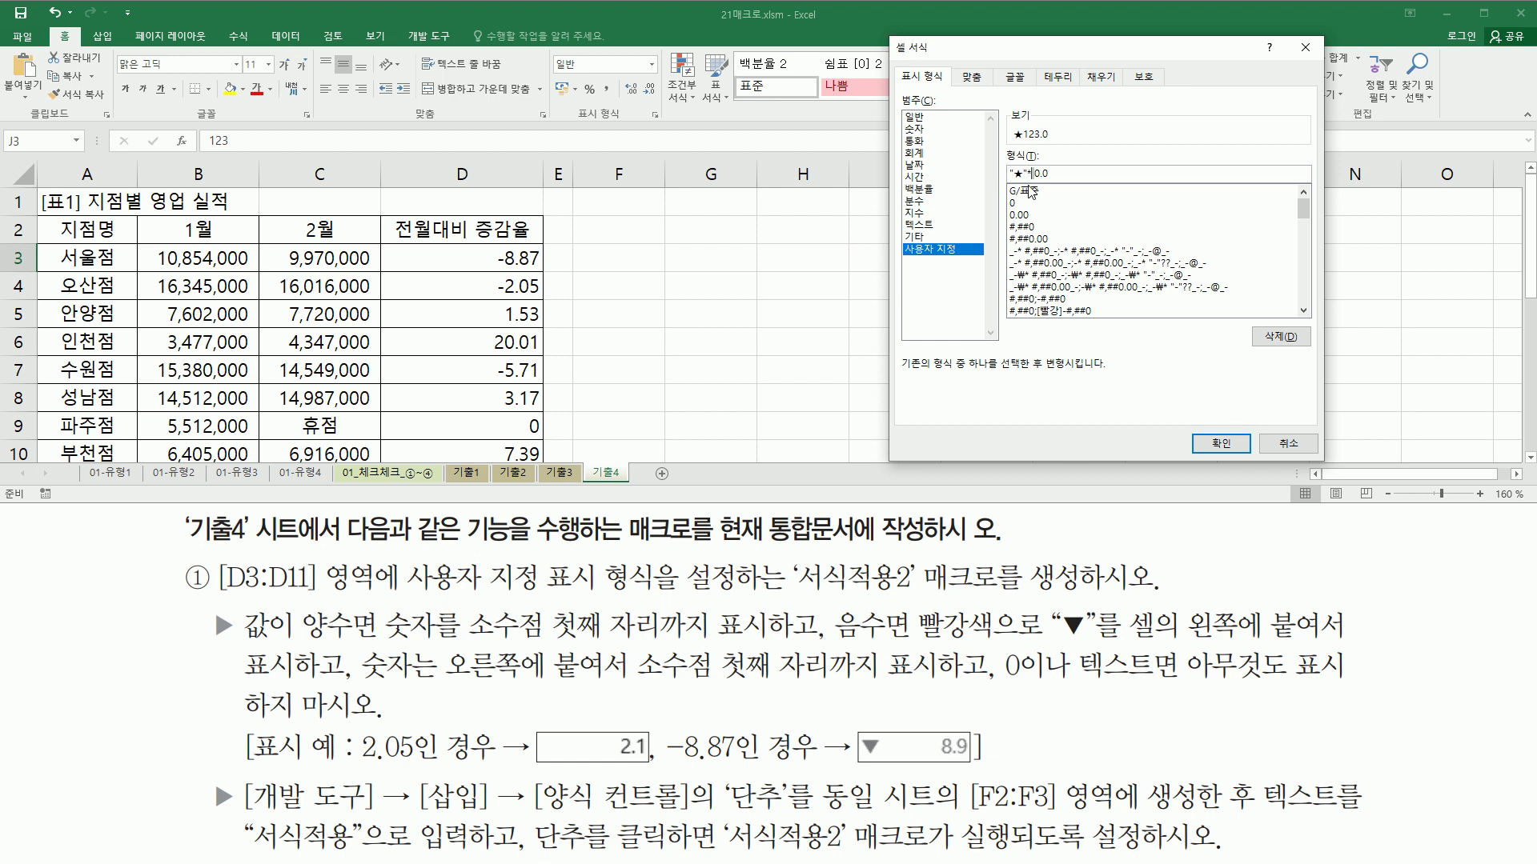
pyautogui.click(1221, 444)
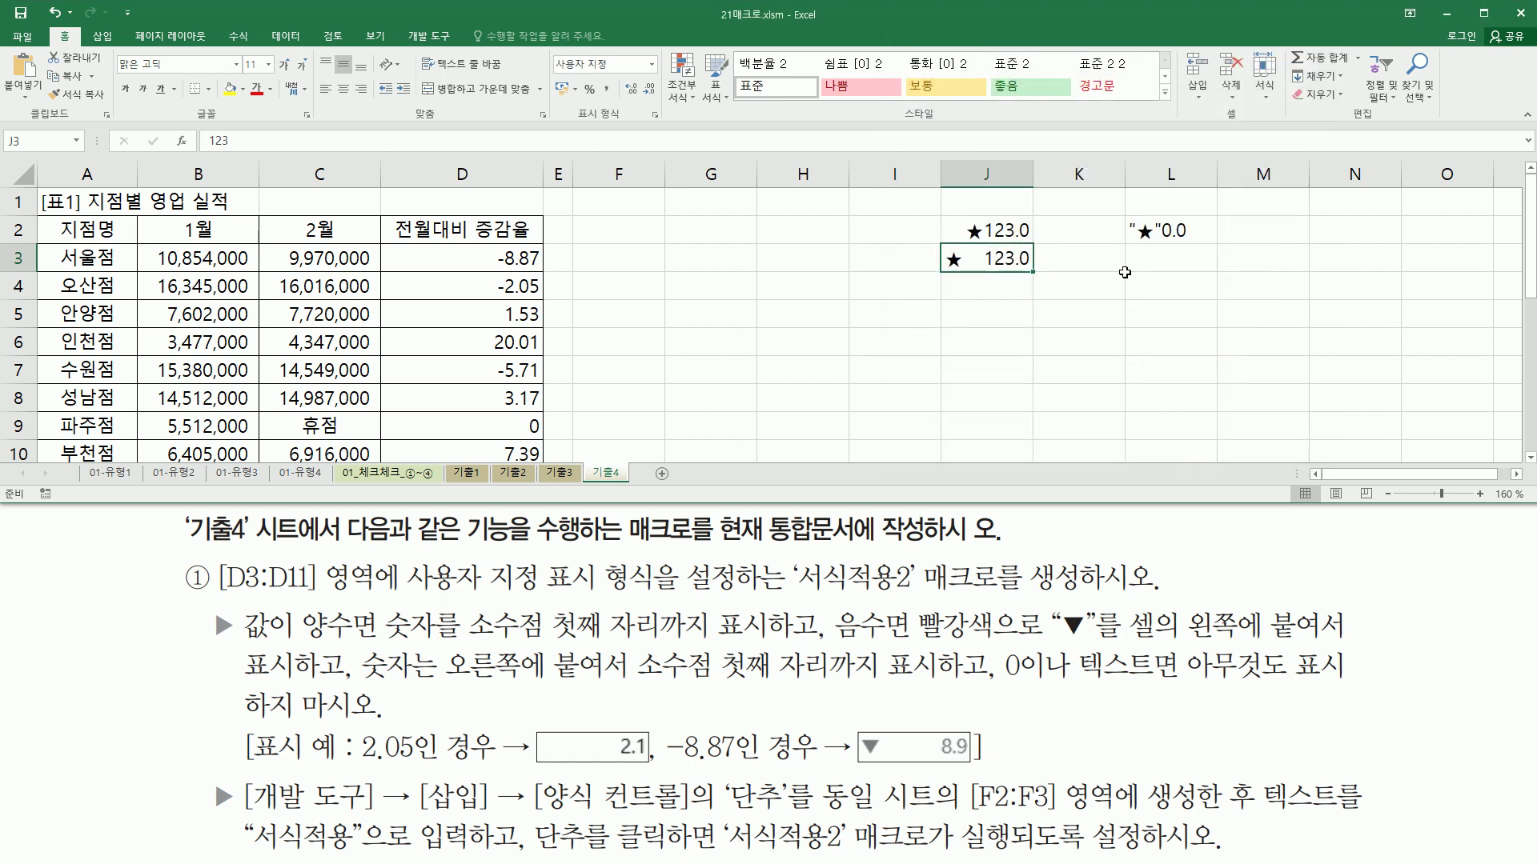
# Note the format code "★"* 0.0 as text in L3 beside the second sample
pyautogui.doubleClick(1136, 261)
pyautogui.write('"★"* 0.0')
pyautogui.press('Return')
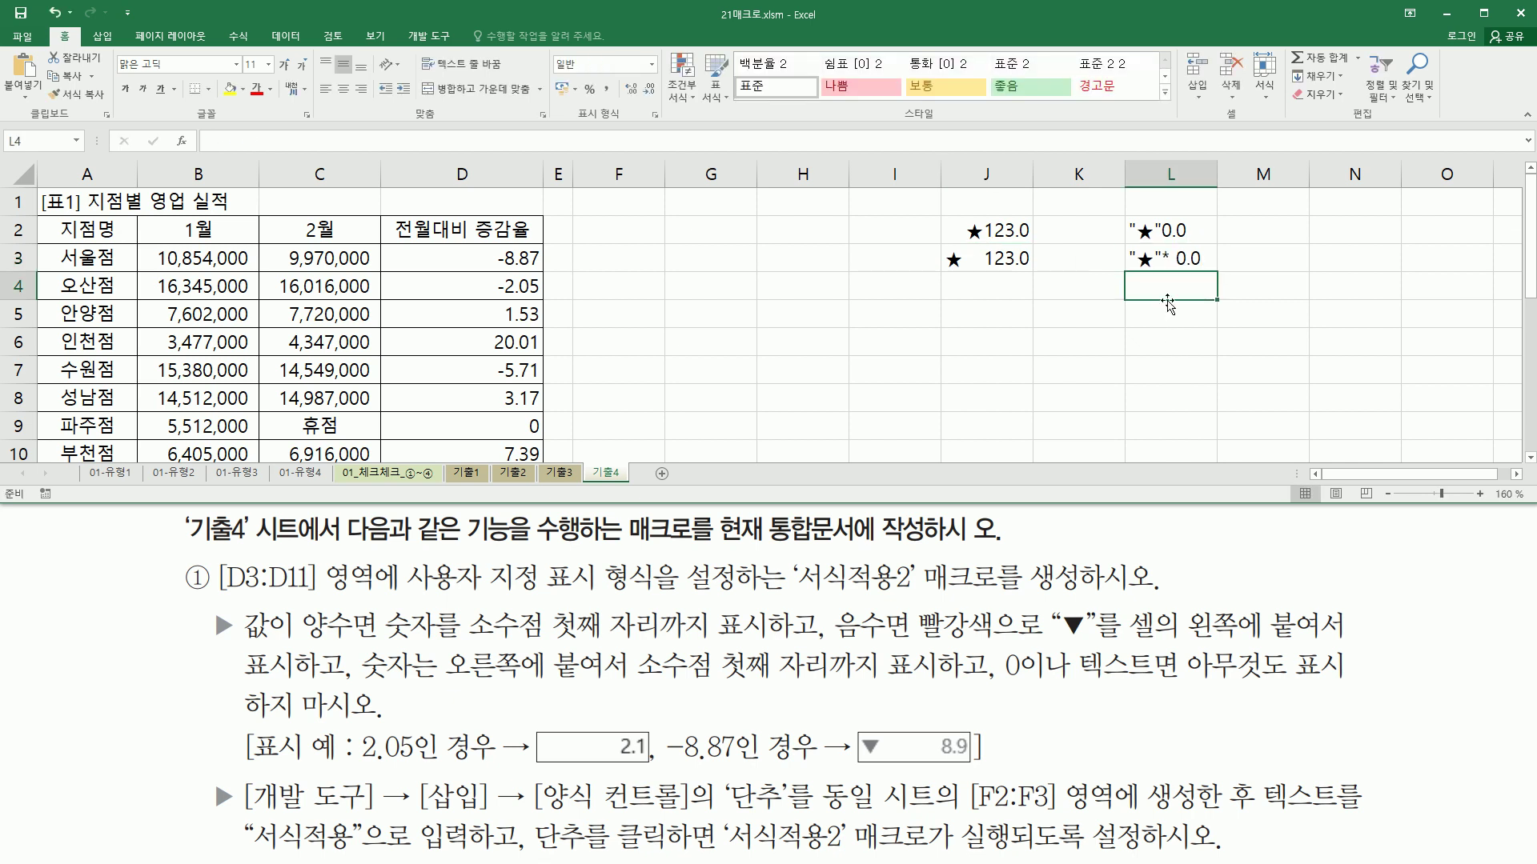
# Compare the format codes in L2:L3 with the samples in J2:J3, and review the task's positive, negative, zero and text conditions
pyautogui.moveTo(1125, 216); pyautogui.dragTo(1200, 240)
pyautogui.moveTo(1127, 273); pyautogui.dragTo(1220, 273)
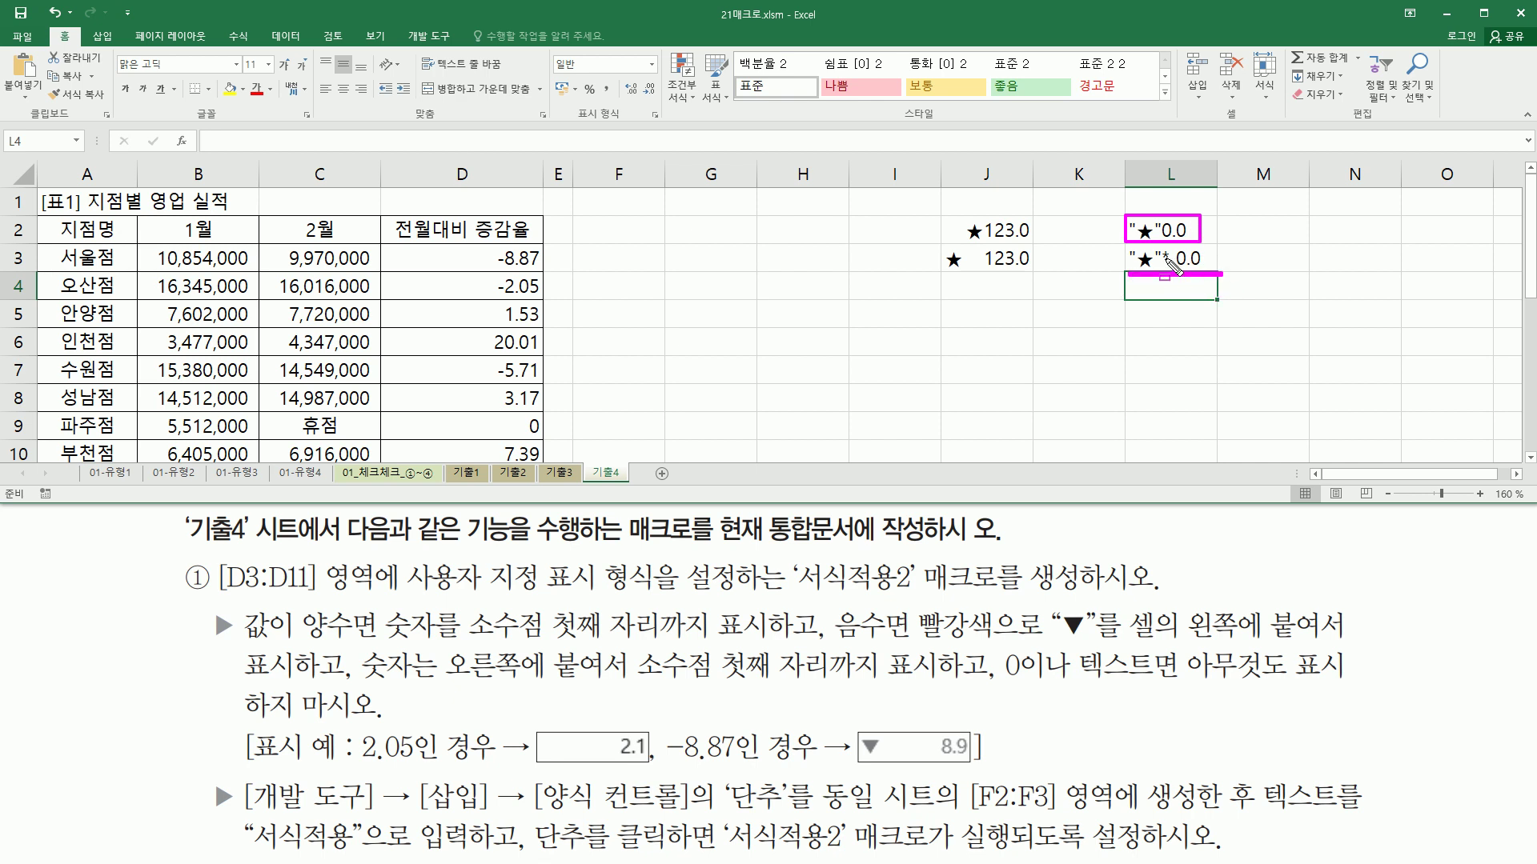
pyautogui.moveTo(1162, 242)
pyautogui.mouseDown()
pyautogui.moveTo(1177, 274)
pyautogui.moveTo(1168, 266)
pyautogui.mouseUp()
pyautogui.press('e')
pyautogui.click(1164, 242)
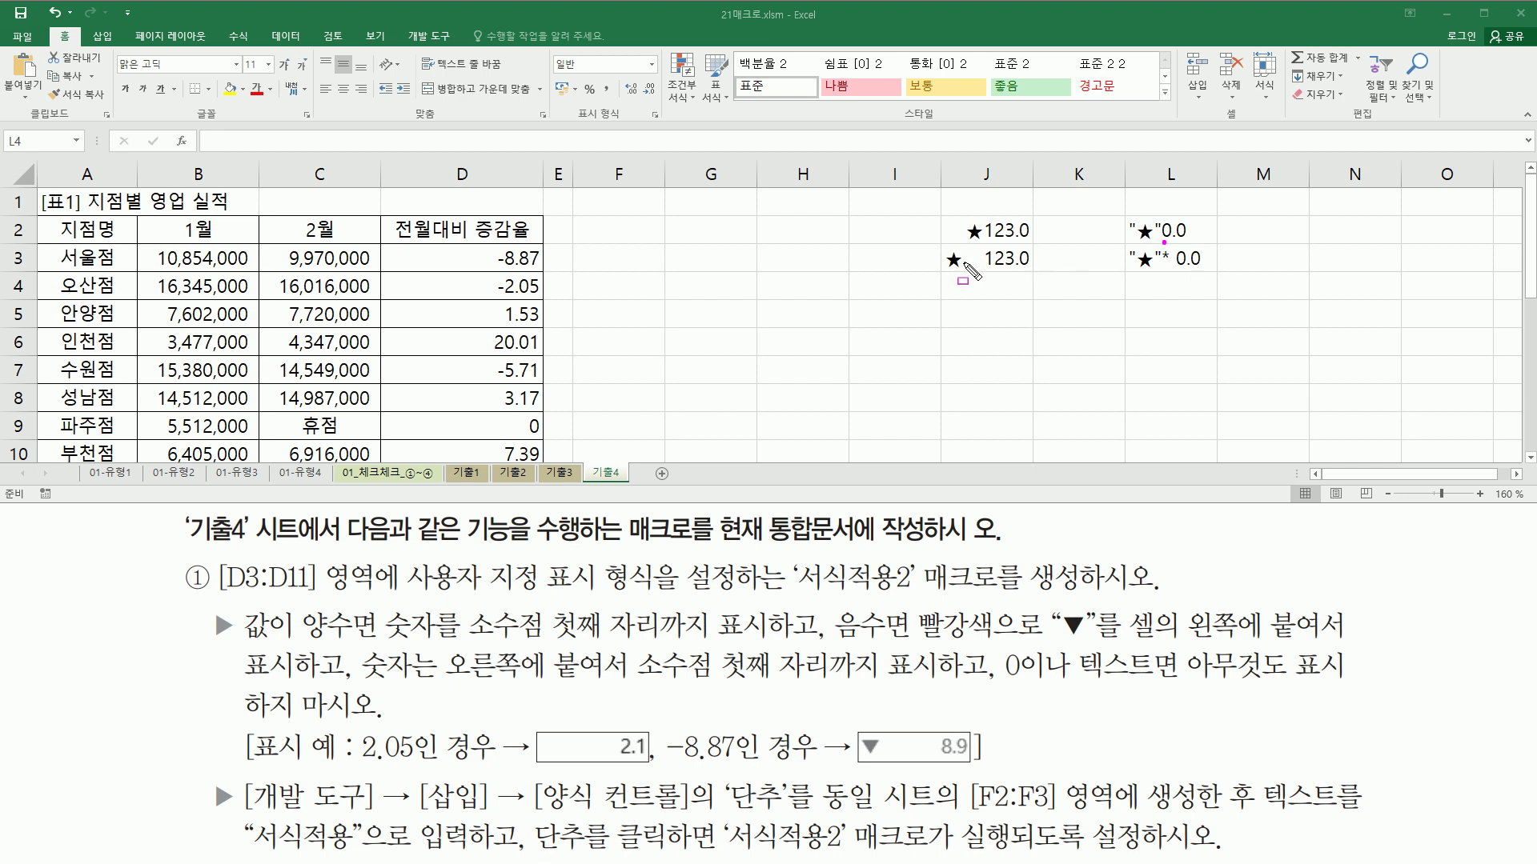
pyautogui.moveTo(961, 267); pyautogui.dragTo(985, 267)
pyautogui.moveTo(298, 606); pyautogui.dragTo(353, 641)
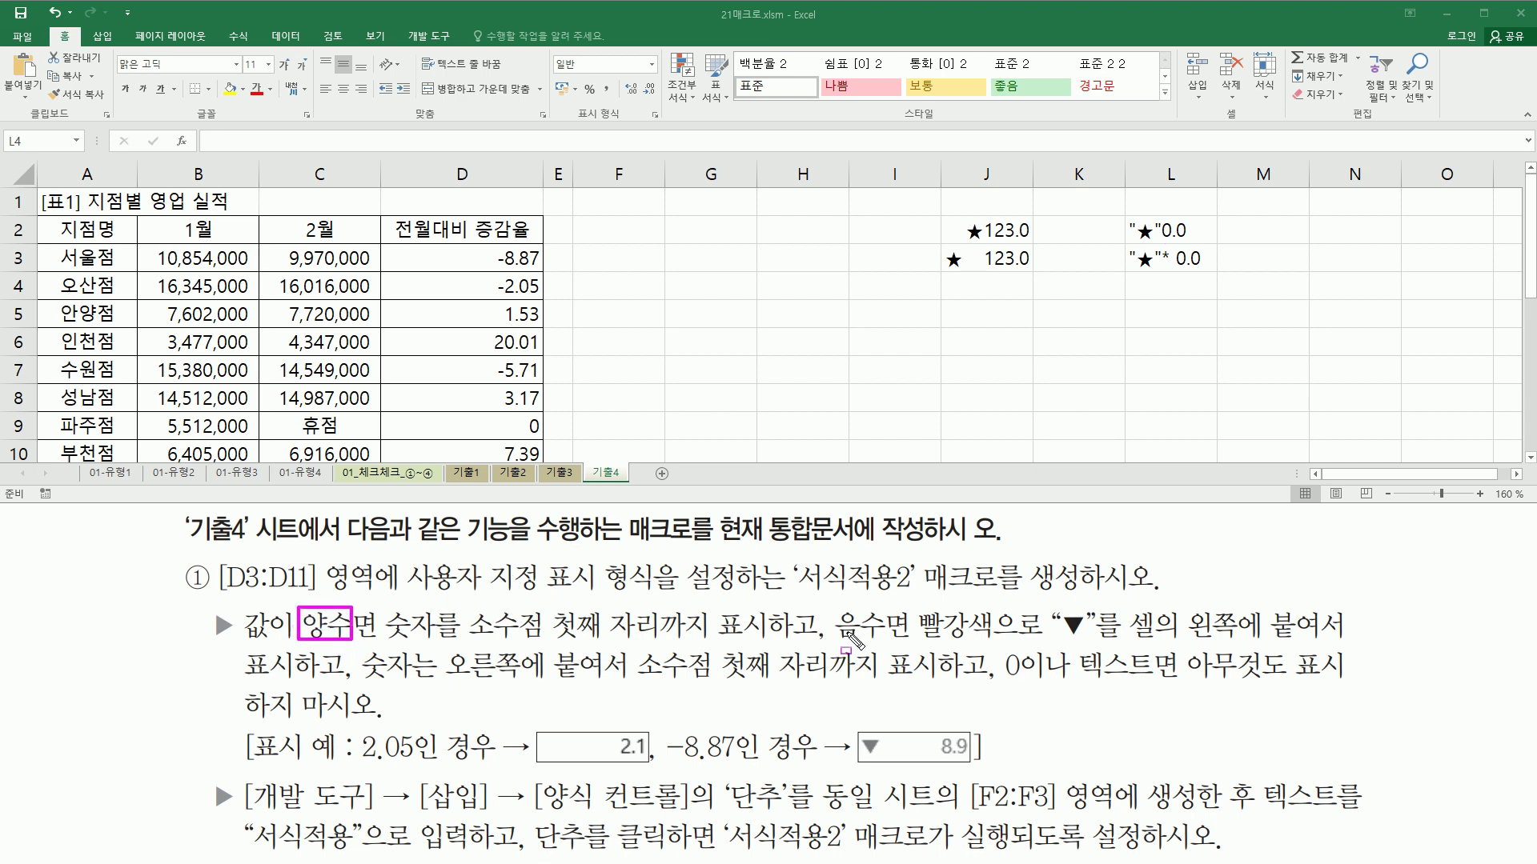
pyautogui.moveTo(836, 608); pyautogui.dragTo(891, 640)
pyautogui.moveTo(1005, 646)
pyautogui.mouseDown()
pyautogui.moveTo(1017, 679)
pyautogui.moveTo(1149, 681)
pyautogui.mouseUp()
pyautogui.press('Escape')
# Enter the format section order 양수;음수;0;텍스트 as a note in J5
pyautogui.click(997, 309)
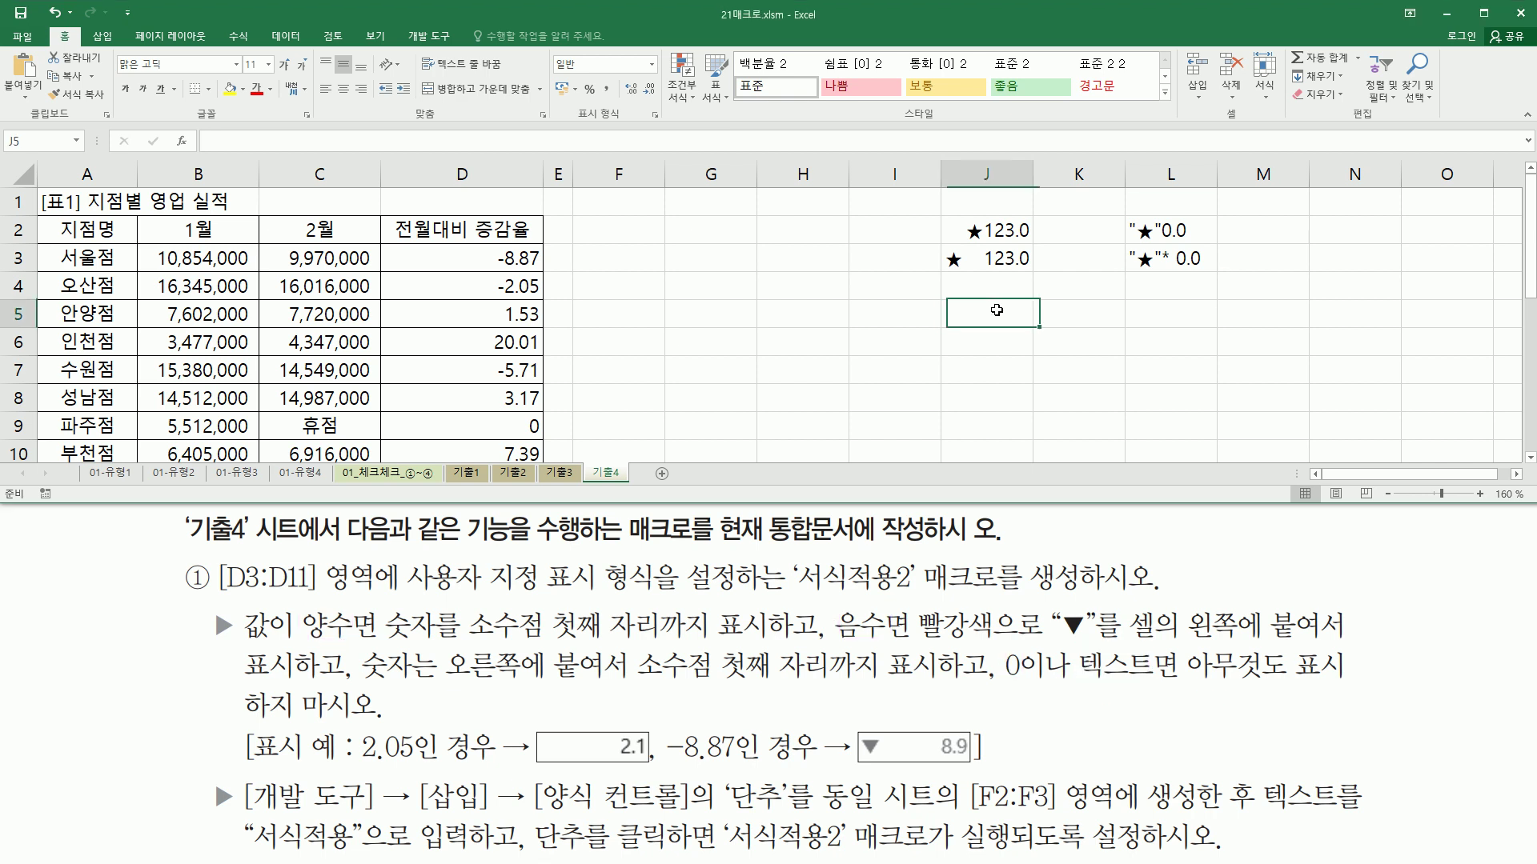
pyautogui.write('양')
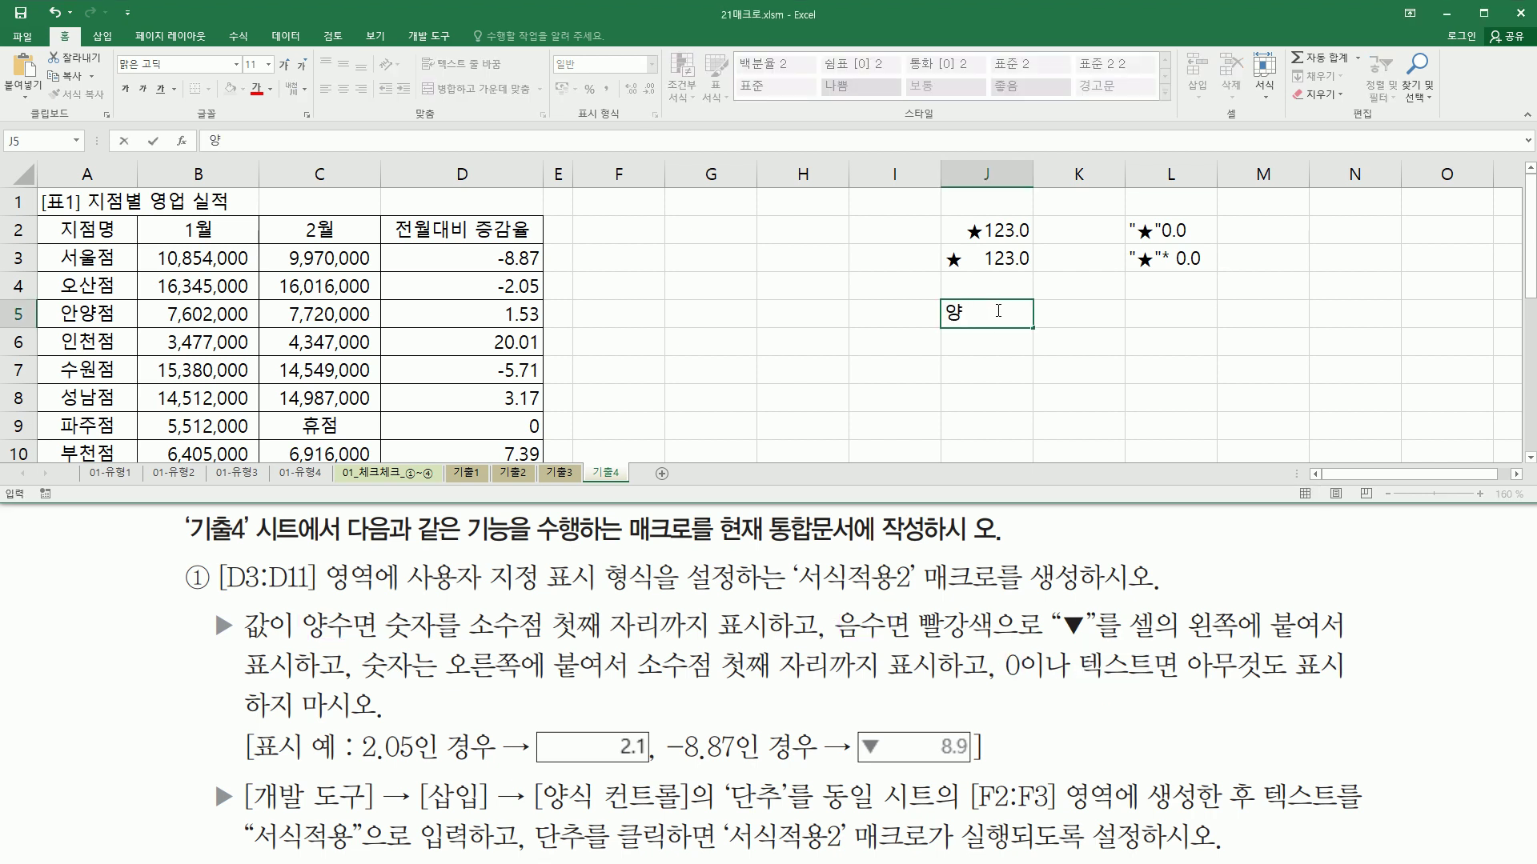
pyautogui.write('수;음수;0;텍스트')
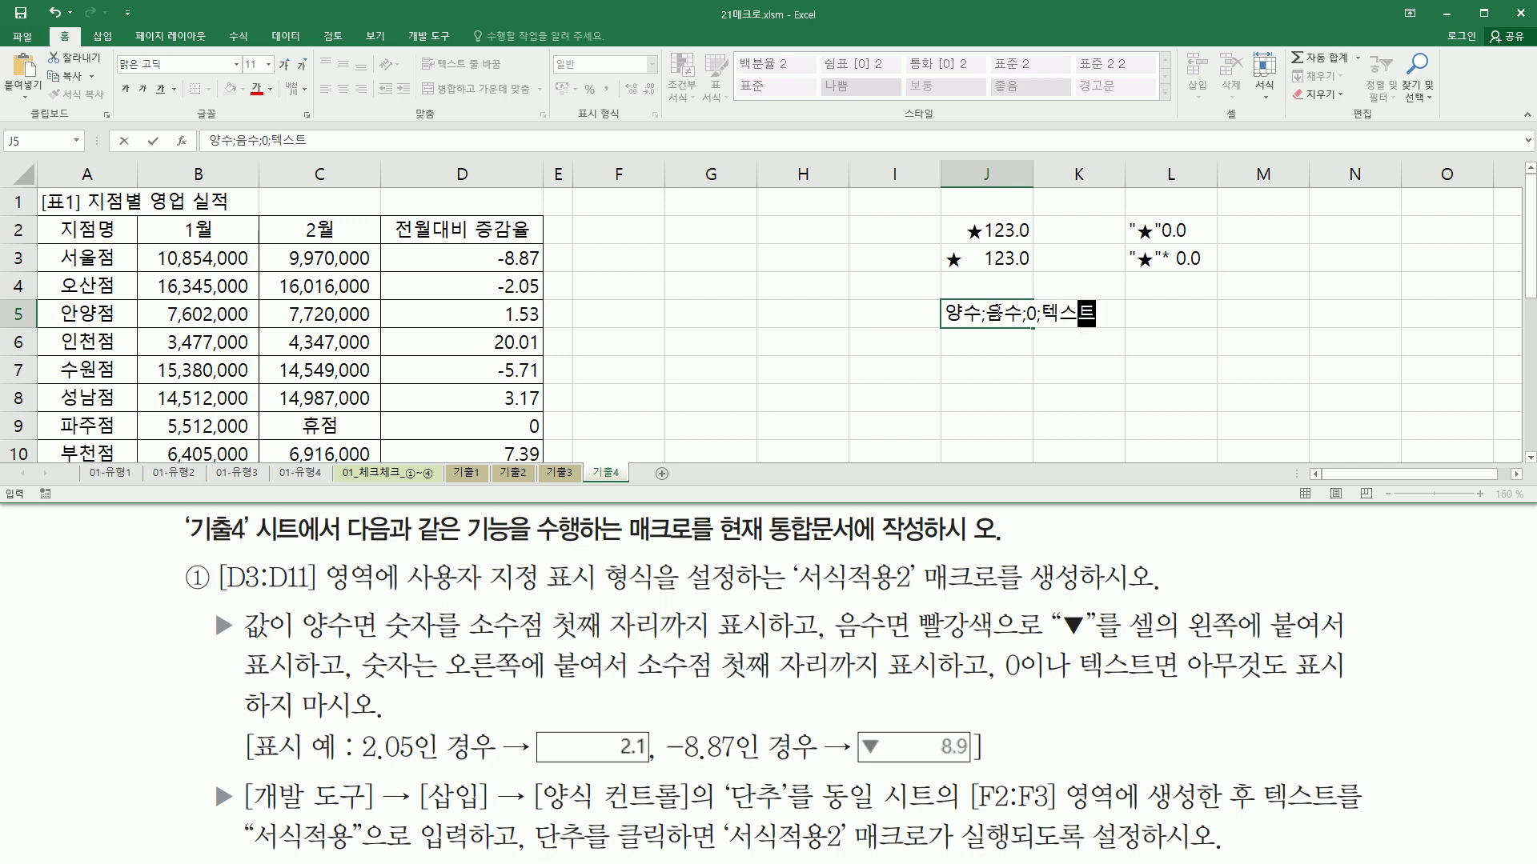
pyautogui.press('Return')
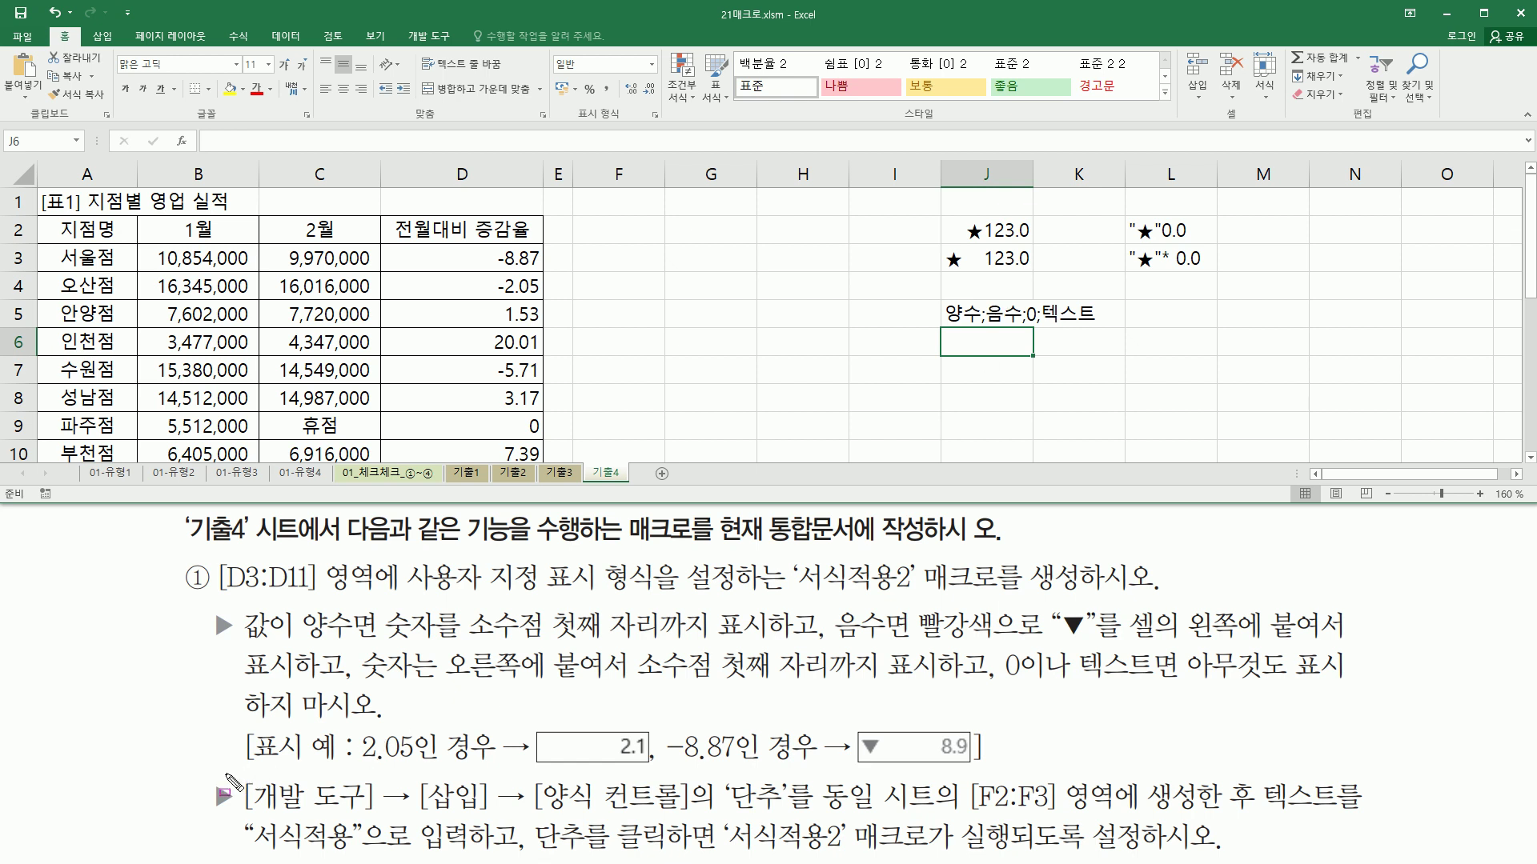
# Review the task's button requirements: form control type, target range F2:F3, caption 서식적용 and assigned macro 서식적용2
pyautogui.moveTo(241, 816); pyautogui.dragTo(791, 810)
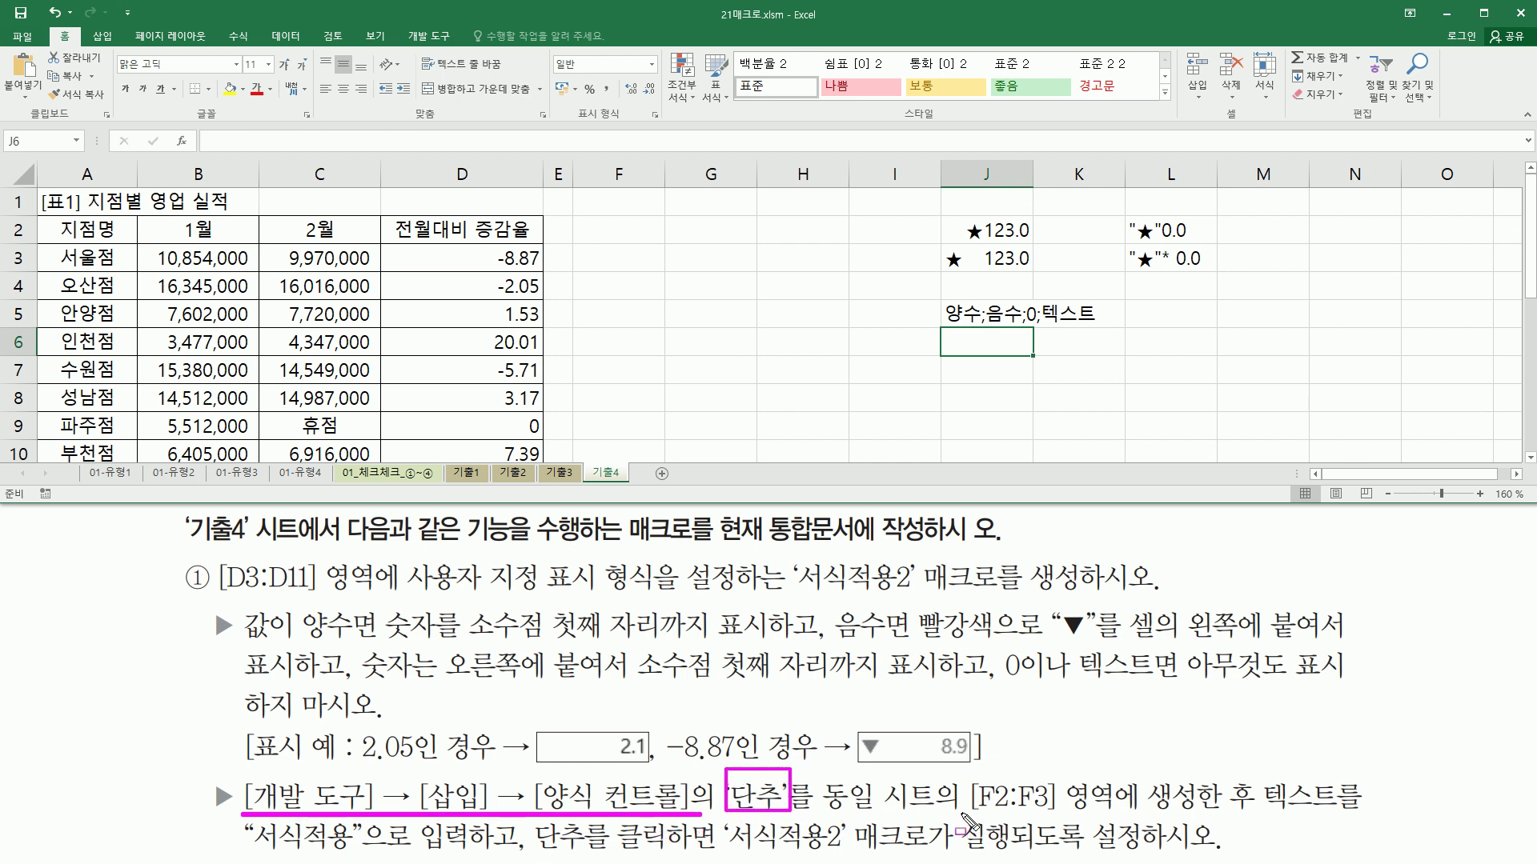
pyautogui.moveTo(960, 811); pyautogui.dragTo(1067, 780)
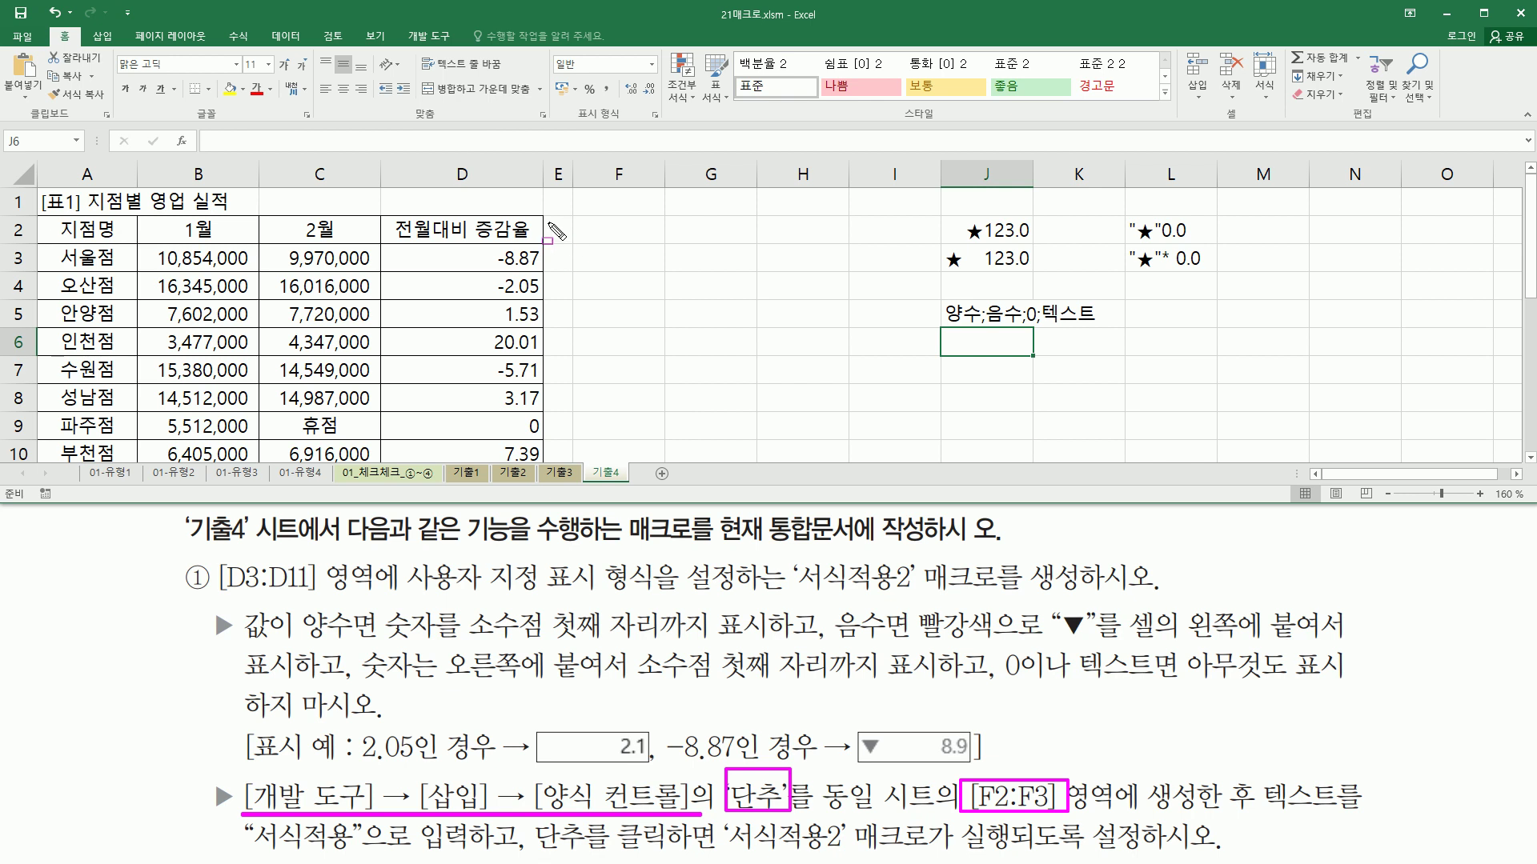
pyautogui.moveTo(571, 216)
pyautogui.mouseDown()
pyautogui.moveTo(621, 263)
pyautogui.moveTo(661, 269)
pyautogui.mouseUp()
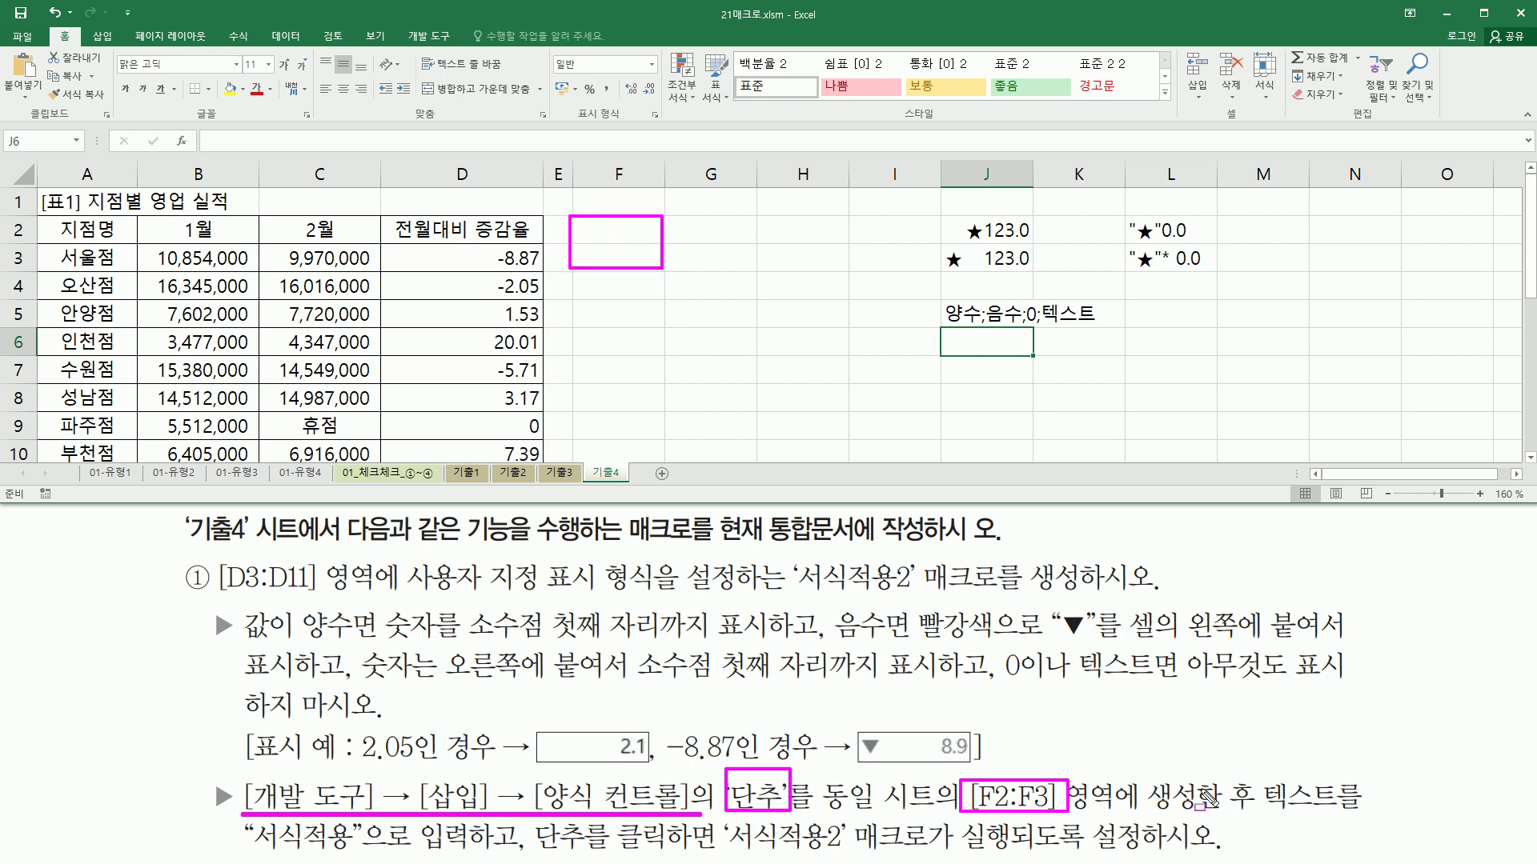
pyautogui.moveTo(1137, 814); pyautogui.dragTo(1242, 816)
pyautogui.moveTo(249, 850); pyautogui.dragTo(468, 848)
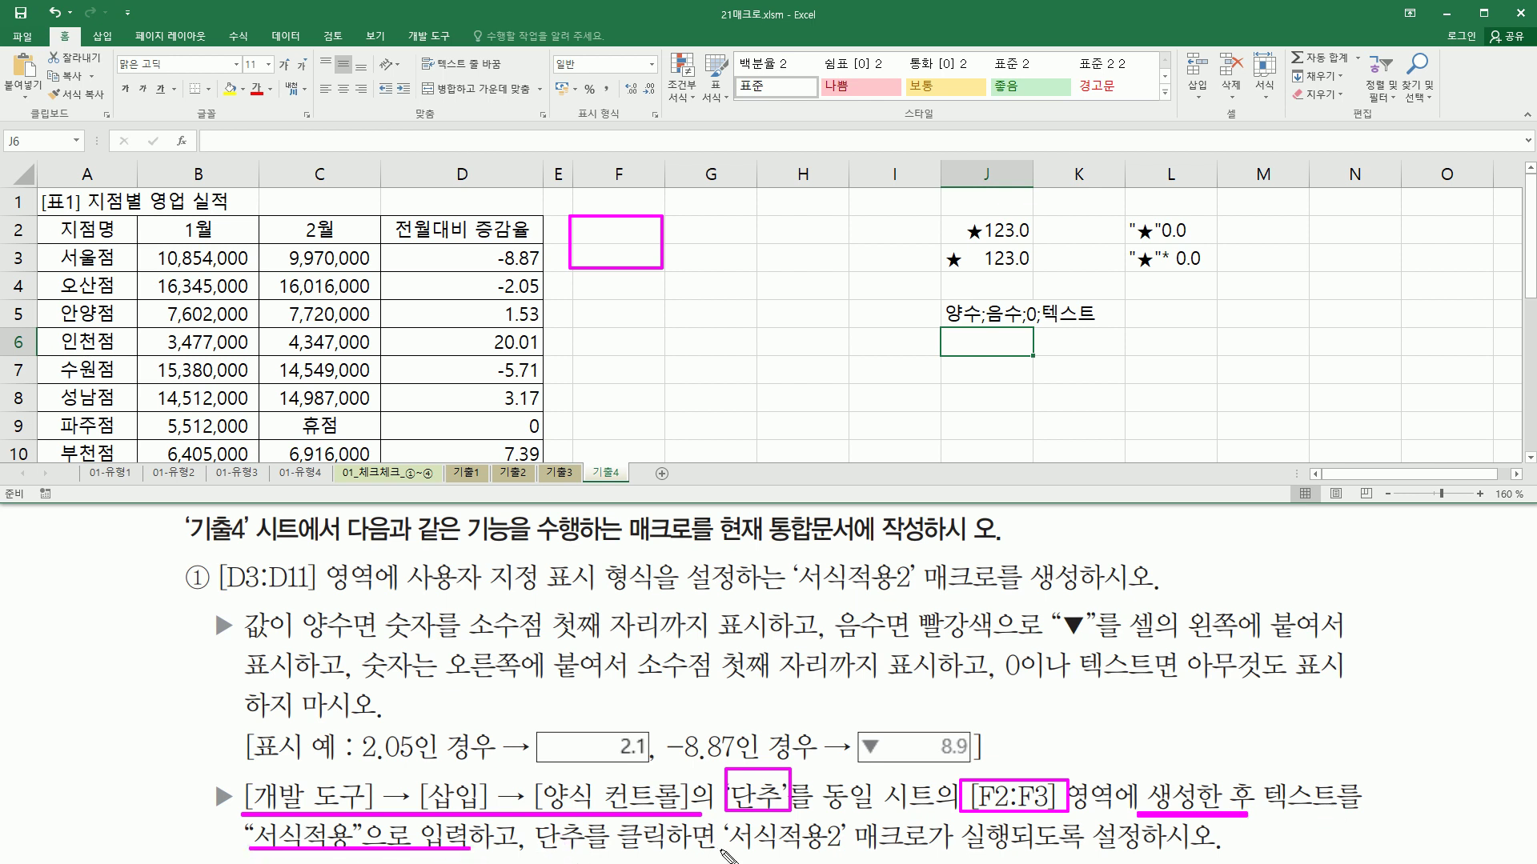
pyautogui.moveTo(725, 851); pyautogui.dragTo(1009, 854)
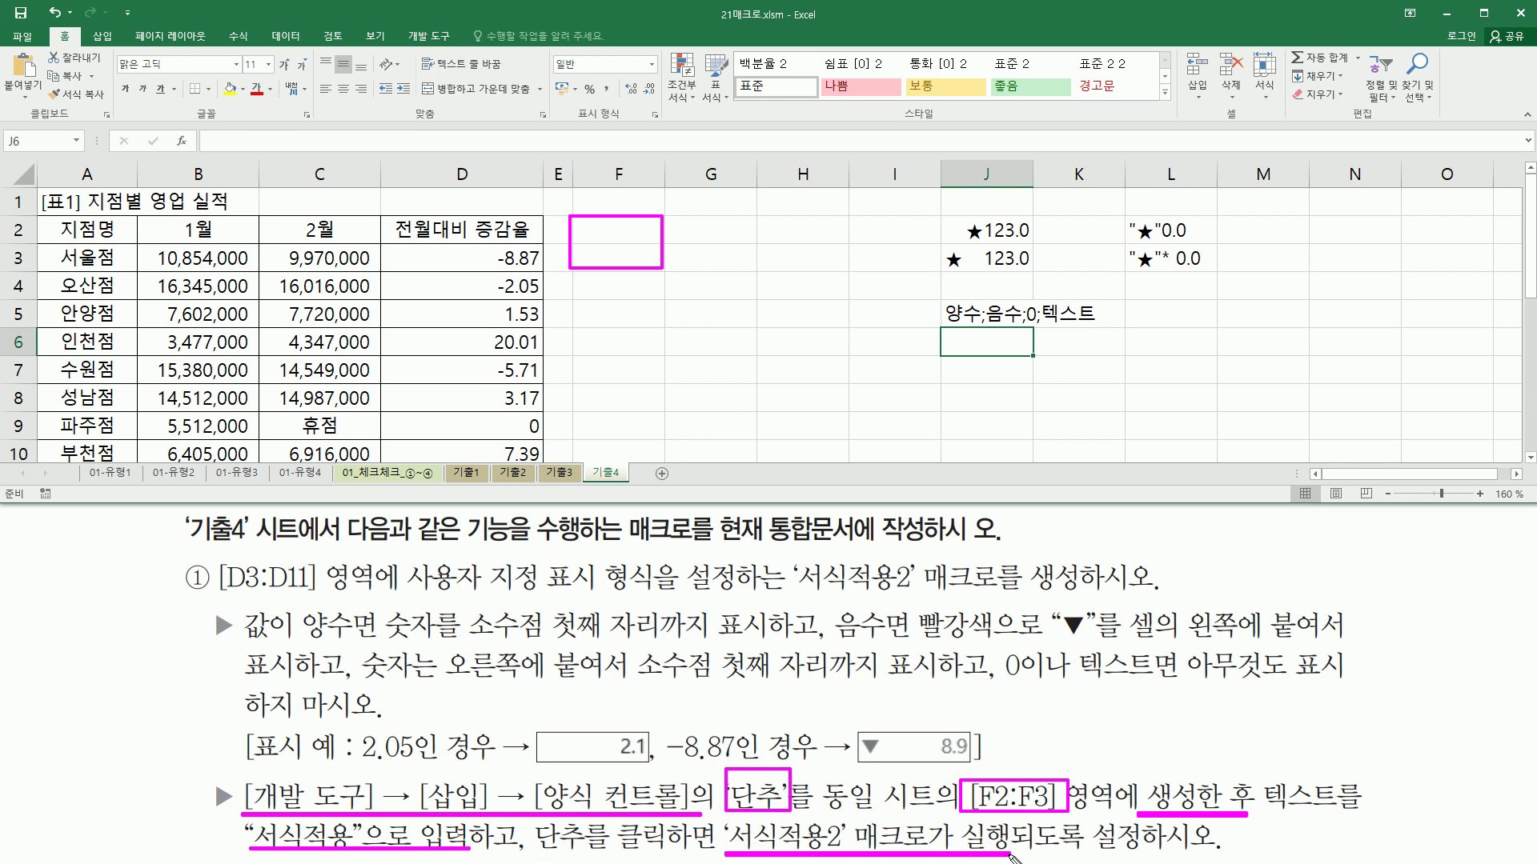
pyautogui.press('Escape')
# Insert a form control button covering cells F2:F3
pyautogui.click(723, 291)
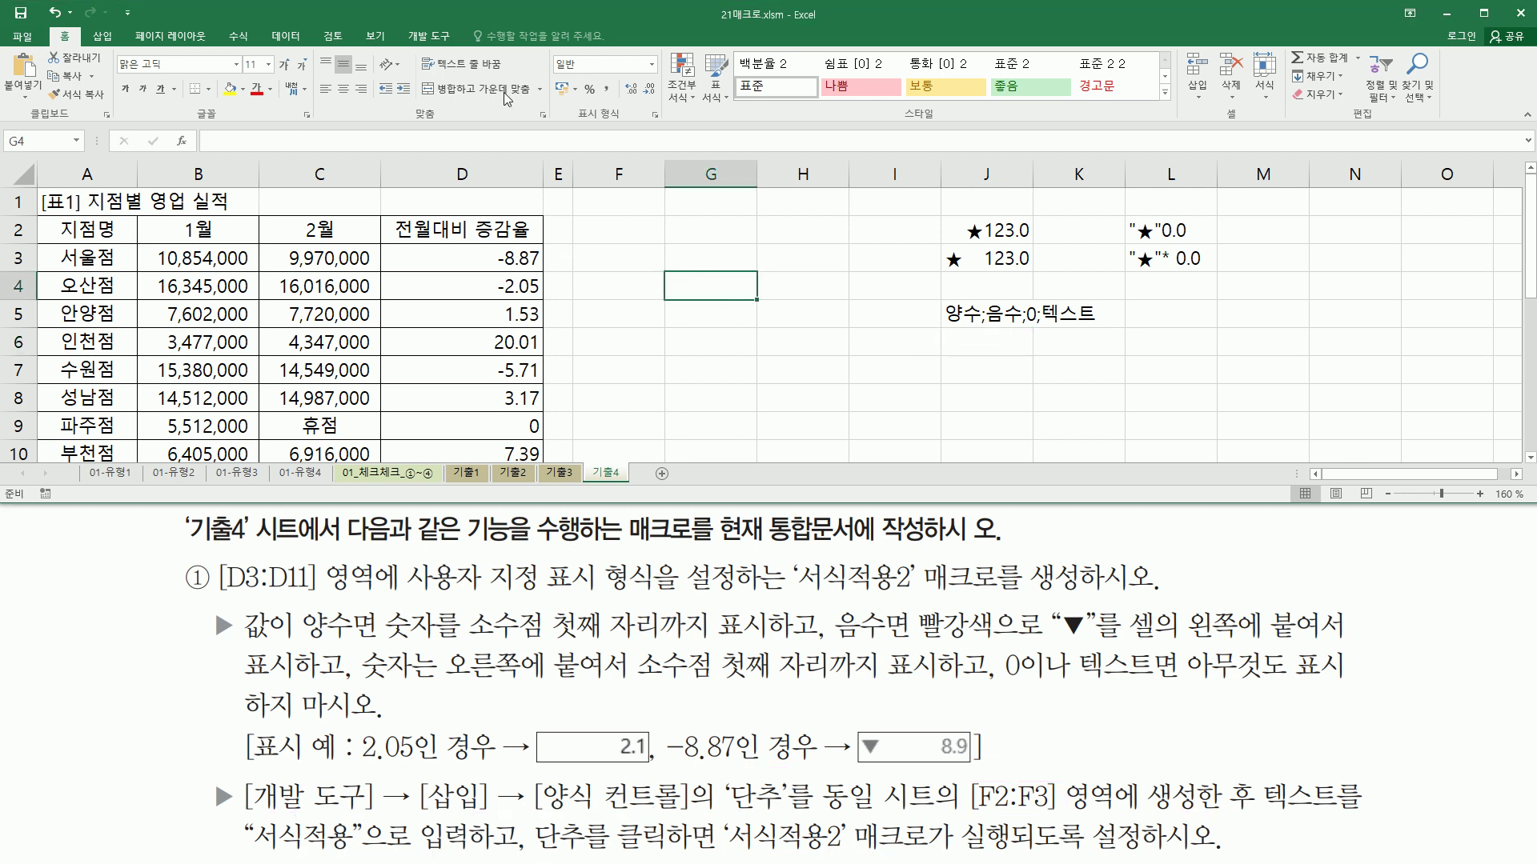
pyautogui.click(429, 37)
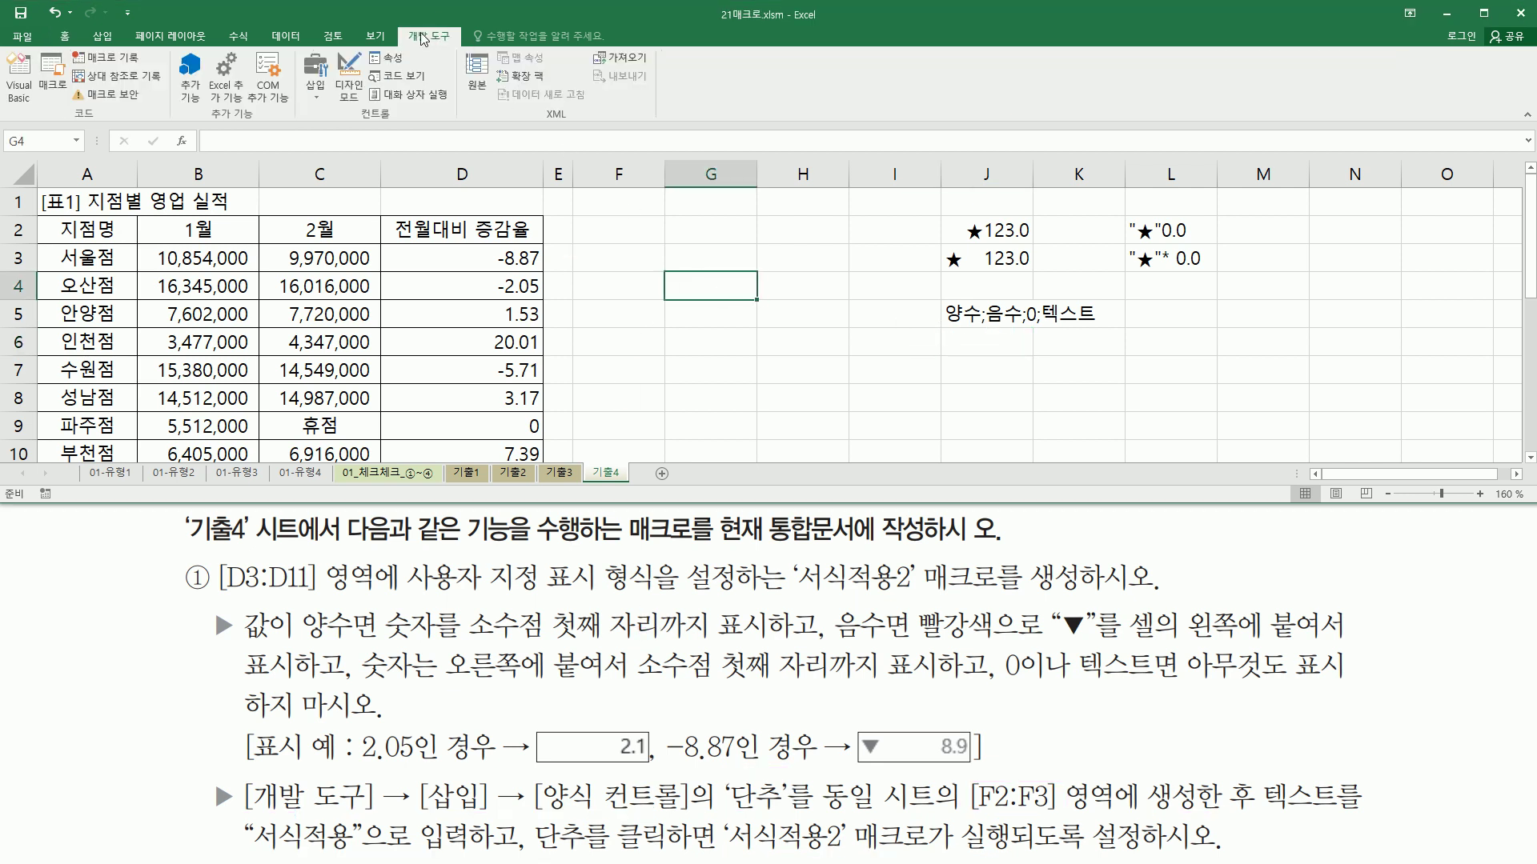
pyautogui.click(315, 76)
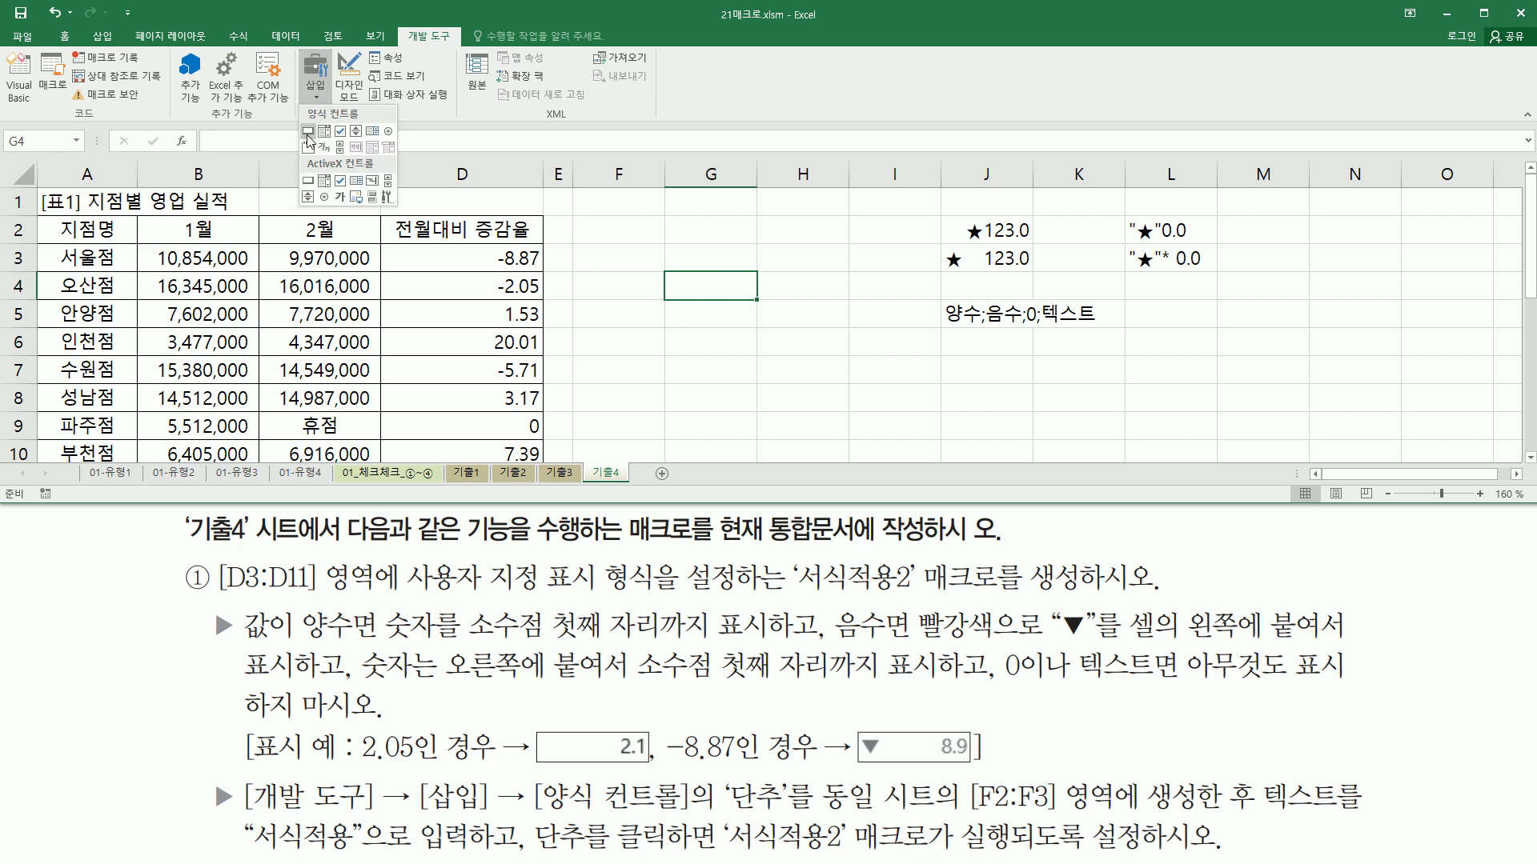
pyautogui.click(308, 132)
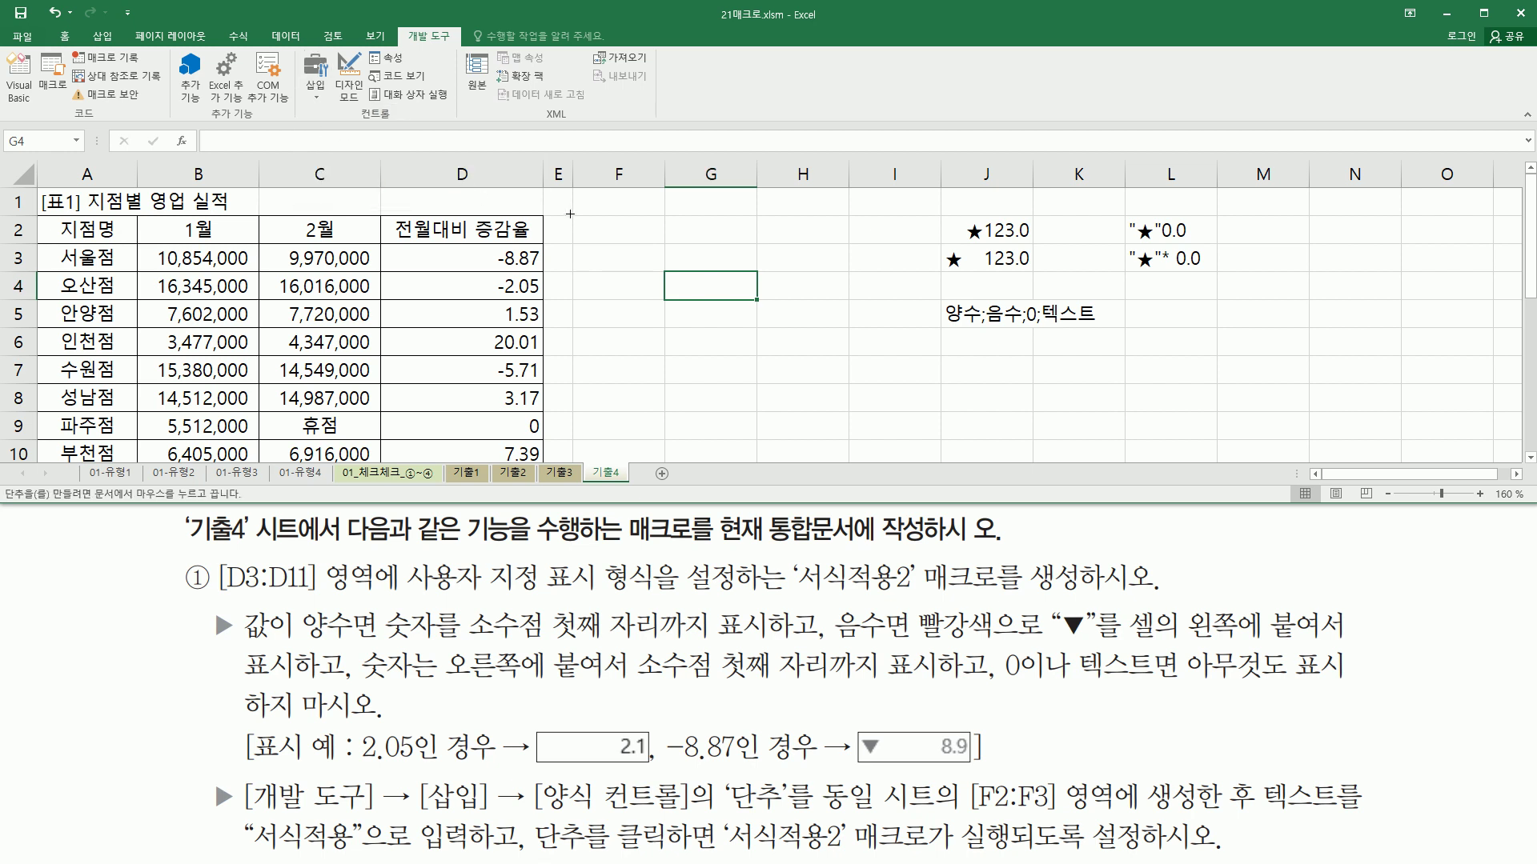
pyautogui.moveTo(572, 214); pyautogui.dragTo(650, 267)
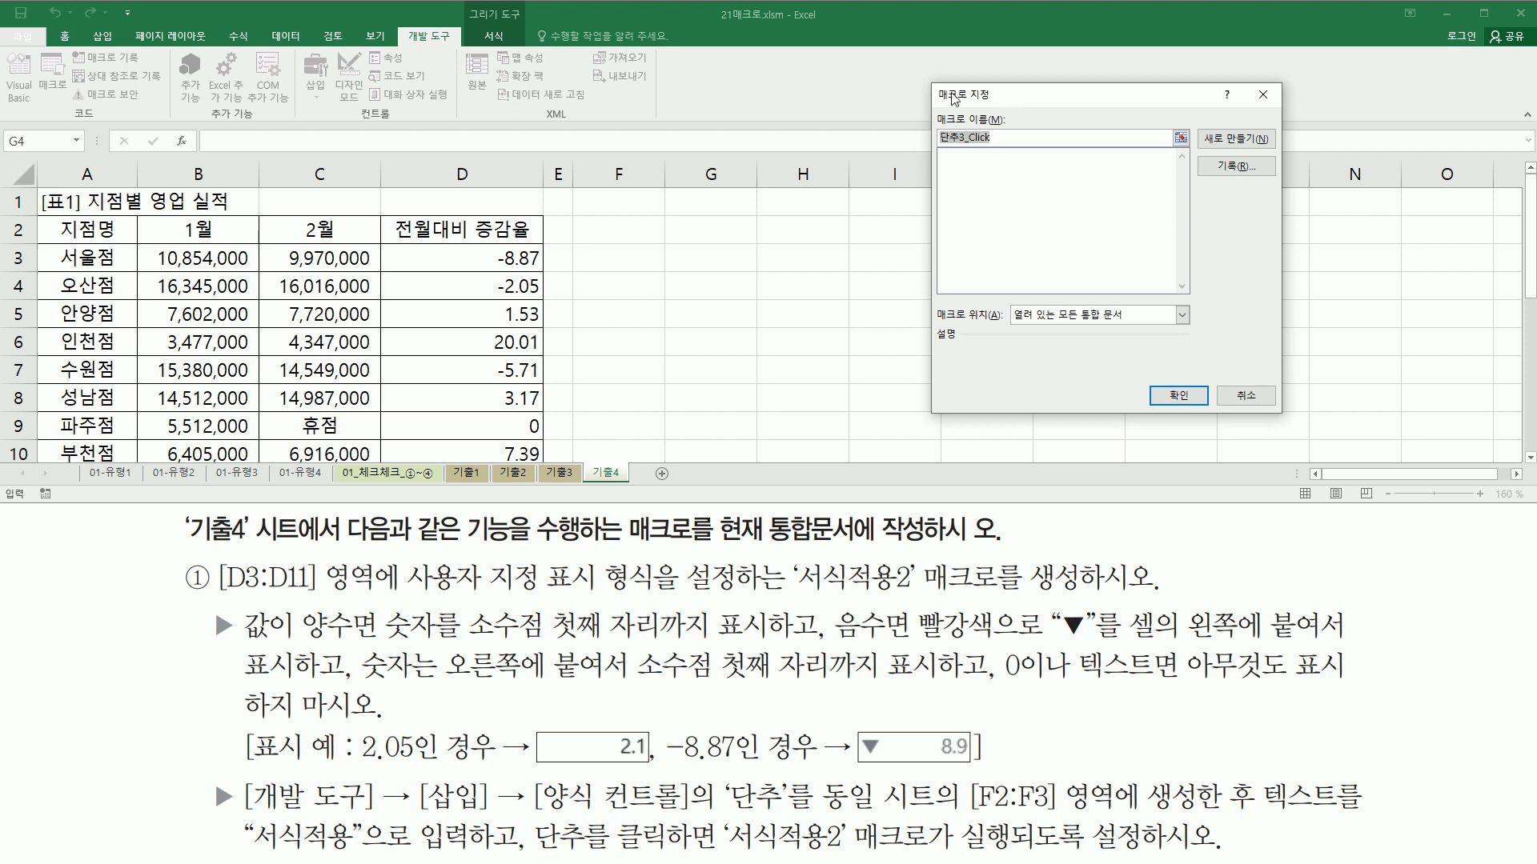
# Assign a new macro named 서식적용2 to the button and start recording it in the current workbook
pyautogui.write('서식적')
pyautogui.write('오')
pyautogui.write('2')
pyautogui.click(1230, 168)
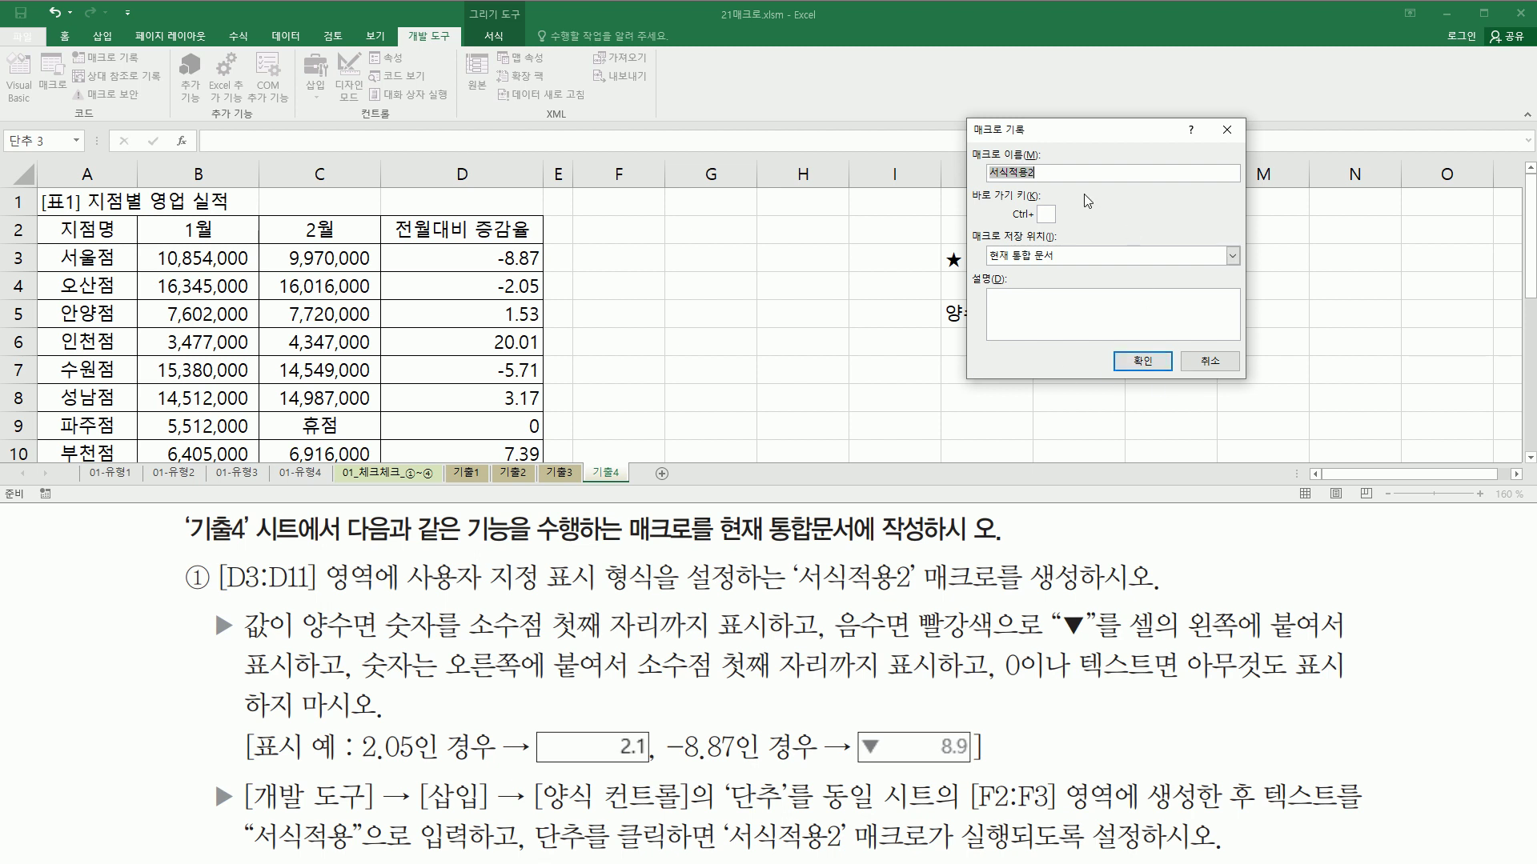
pyautogui.click(1066, 177)
pyautogui.click(1141, 363)
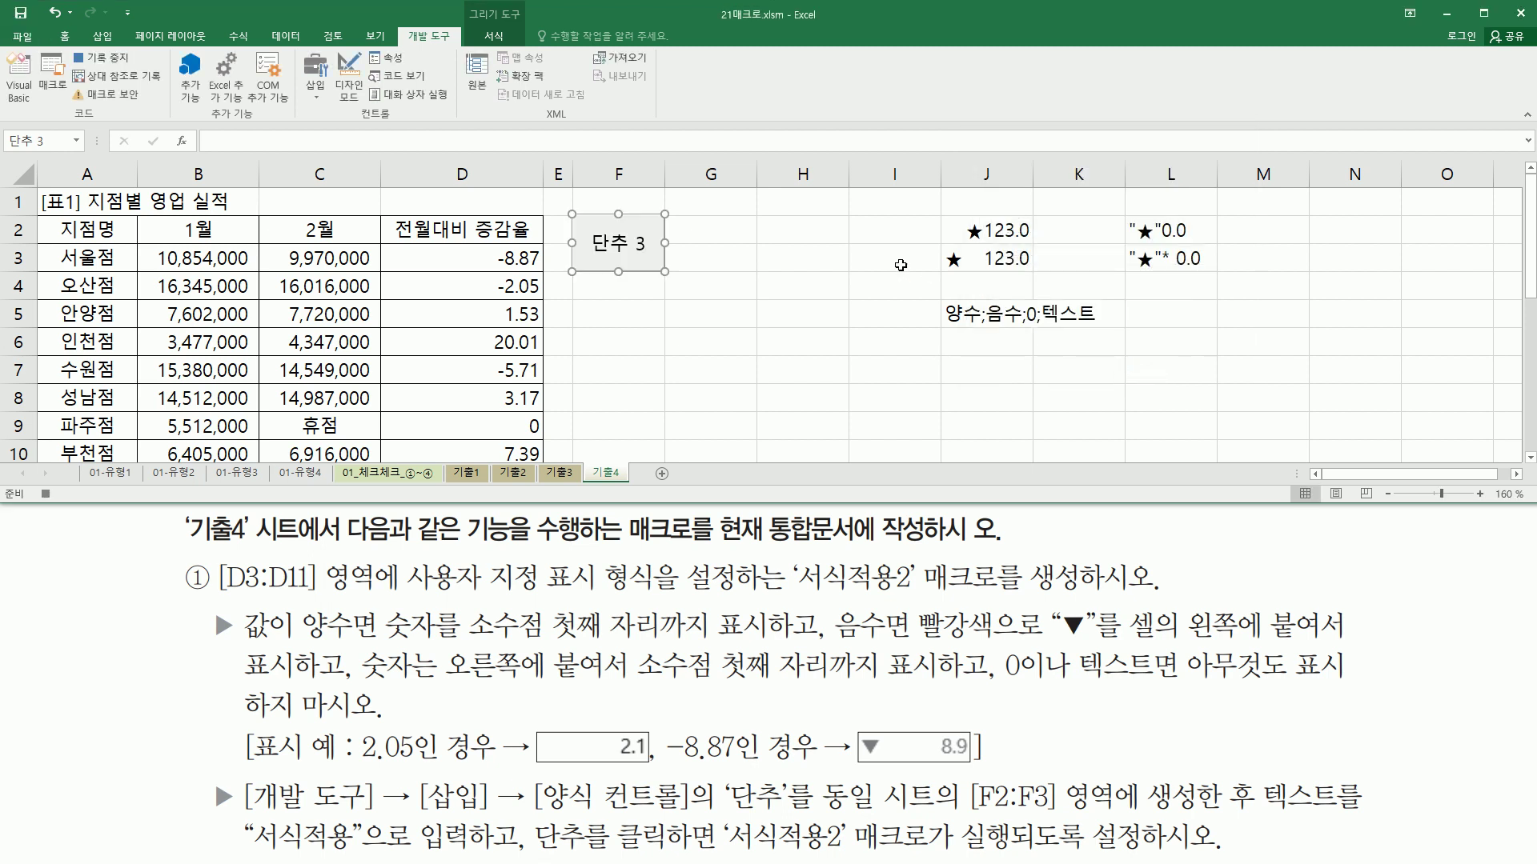
pyautogui.moveTo(71, 48); pyautogui.dragTo(136, 68)
pyautogui.moveTo(31, 482); pyautogui.dragTo(57, 502)
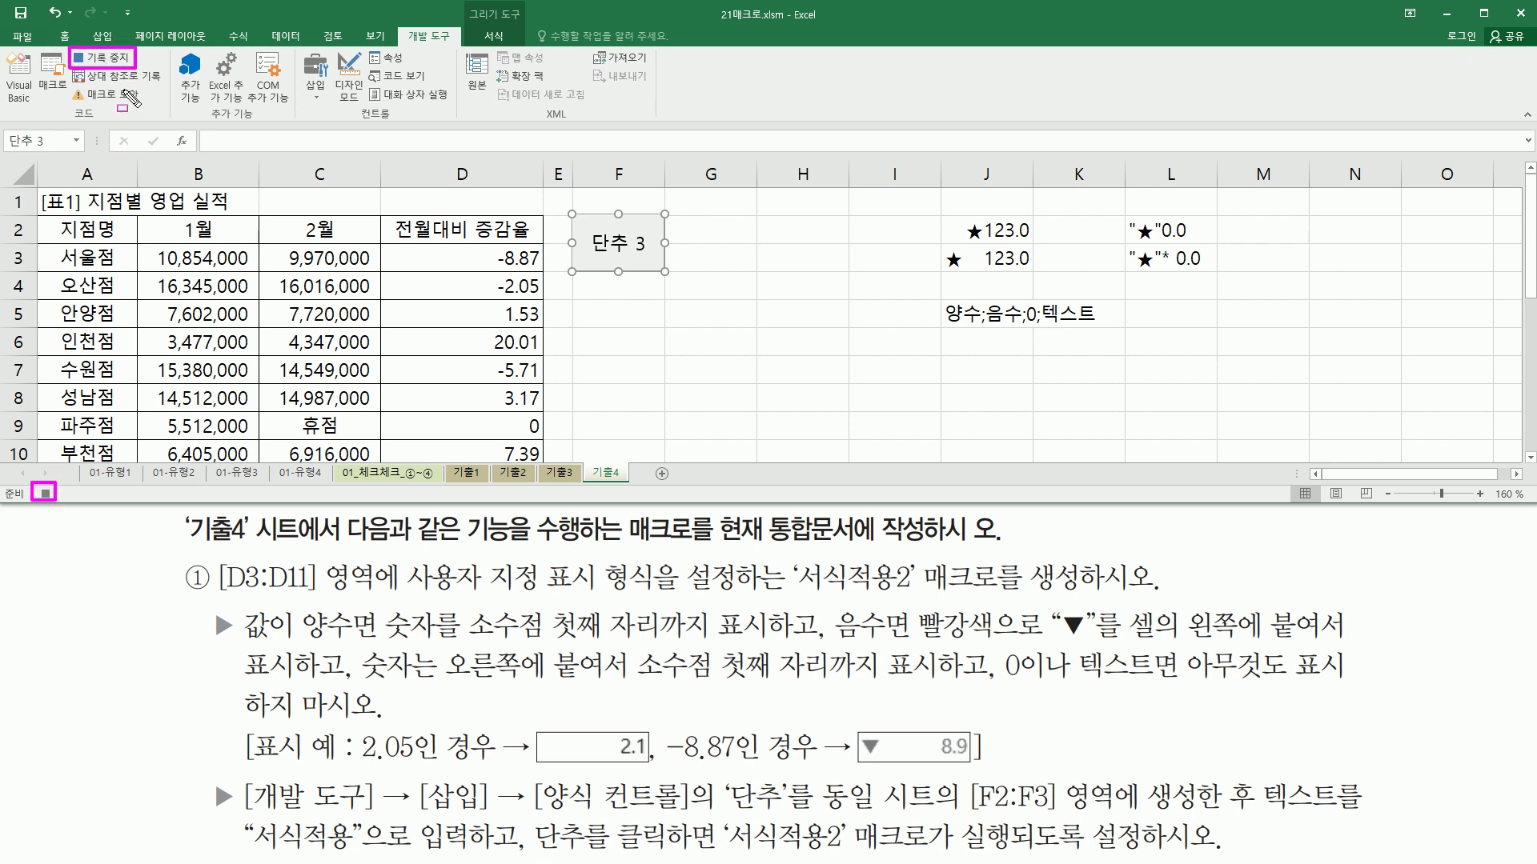
pyautogui.press('Escape')
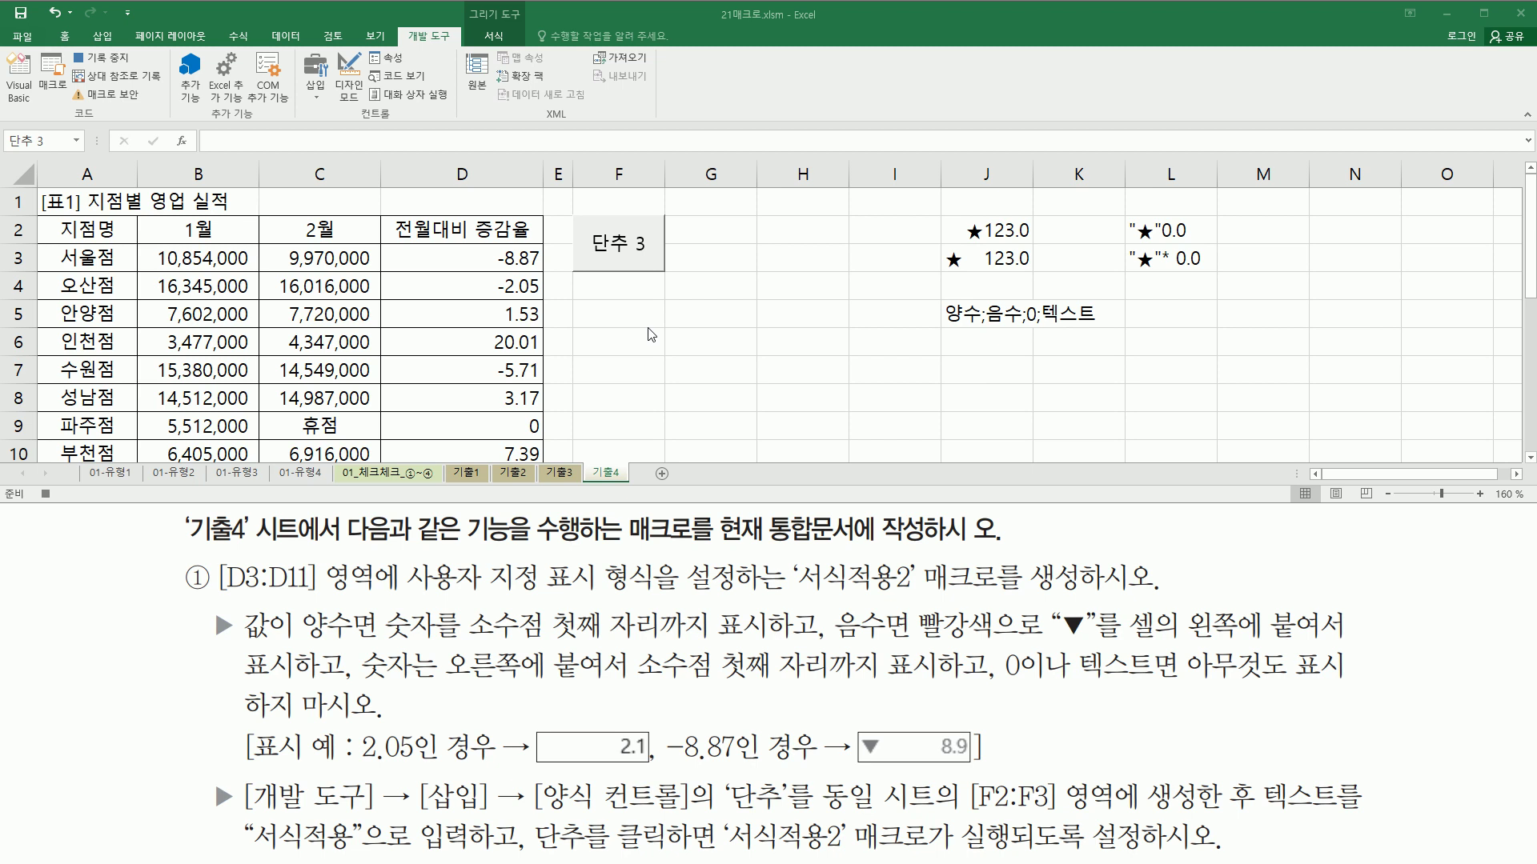
# Begin a custom number format for D3:D11 with 0.0 for positive values and the colour code [빨강] for negatives
pyautogui.click(468, 258)
pyautogui.moveTo(456, 286); pyautogui.dragTo(467, 392)
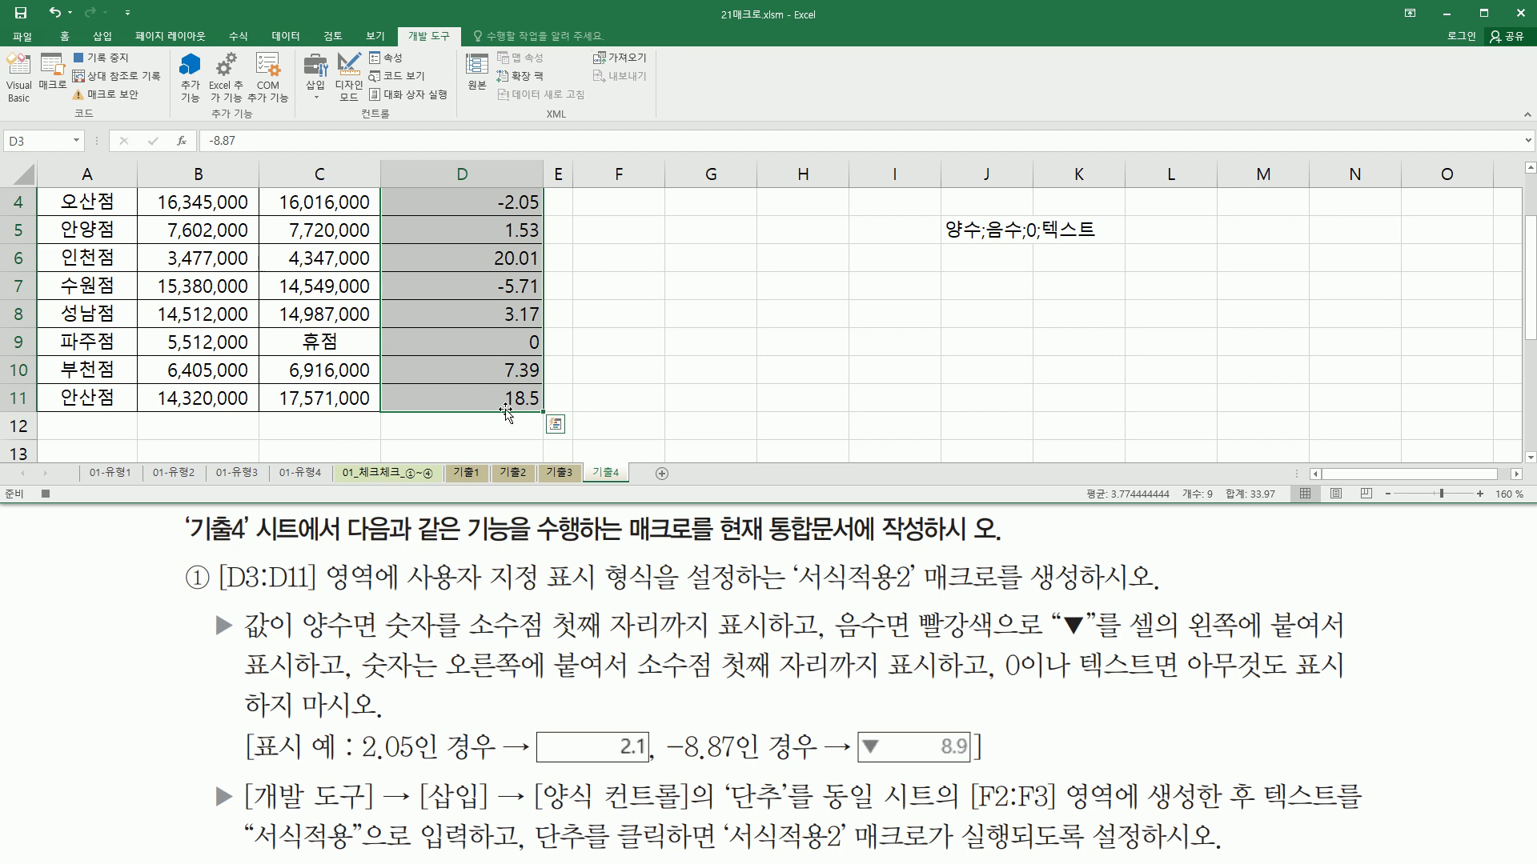
pyautogui.scroll(1, 498, 367)
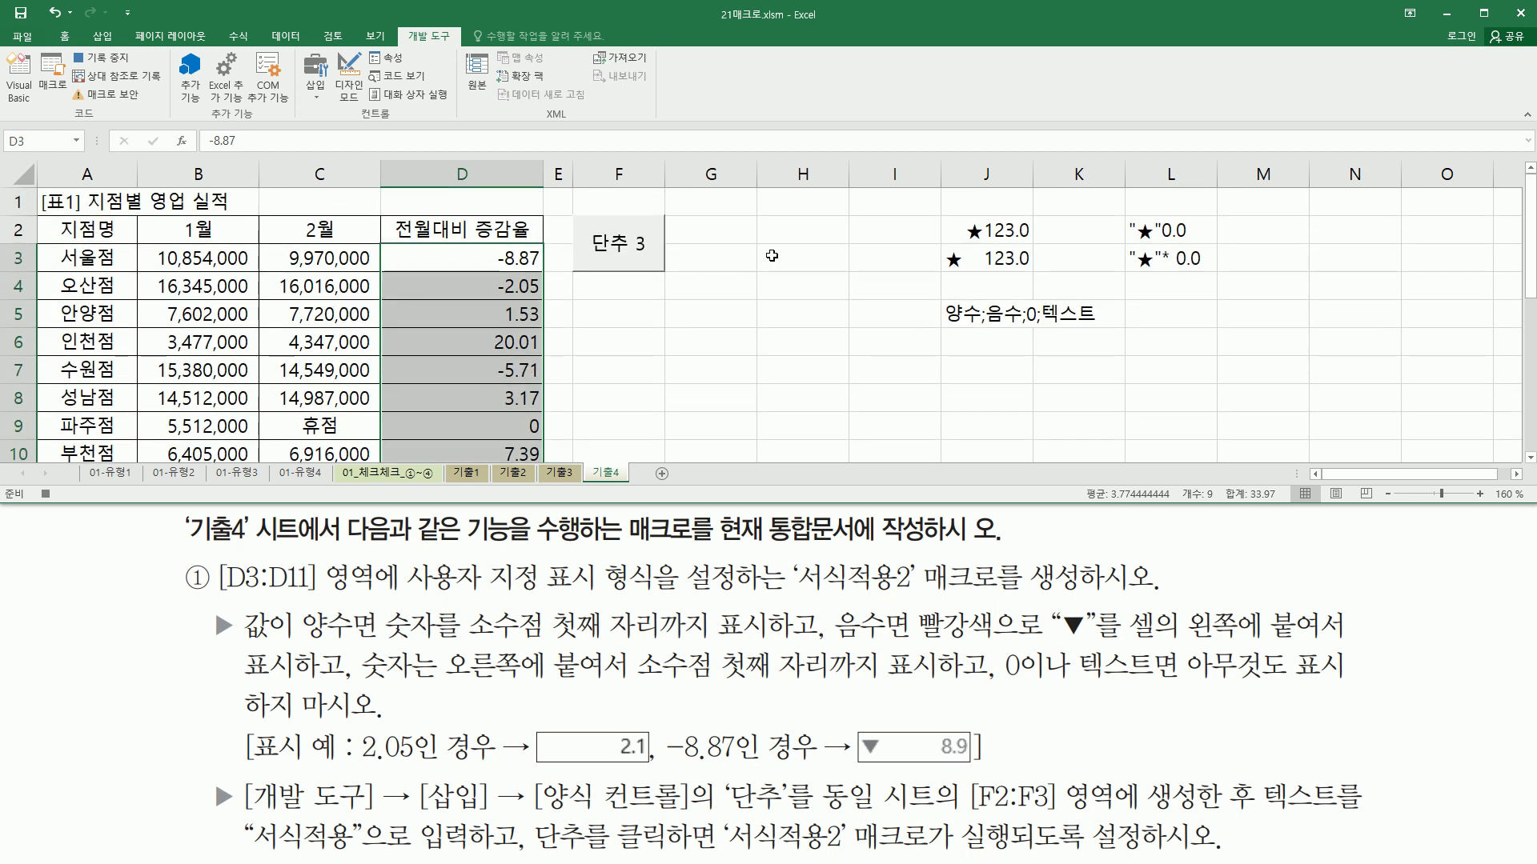
pyautogui.hotkey('ctrl', '1')
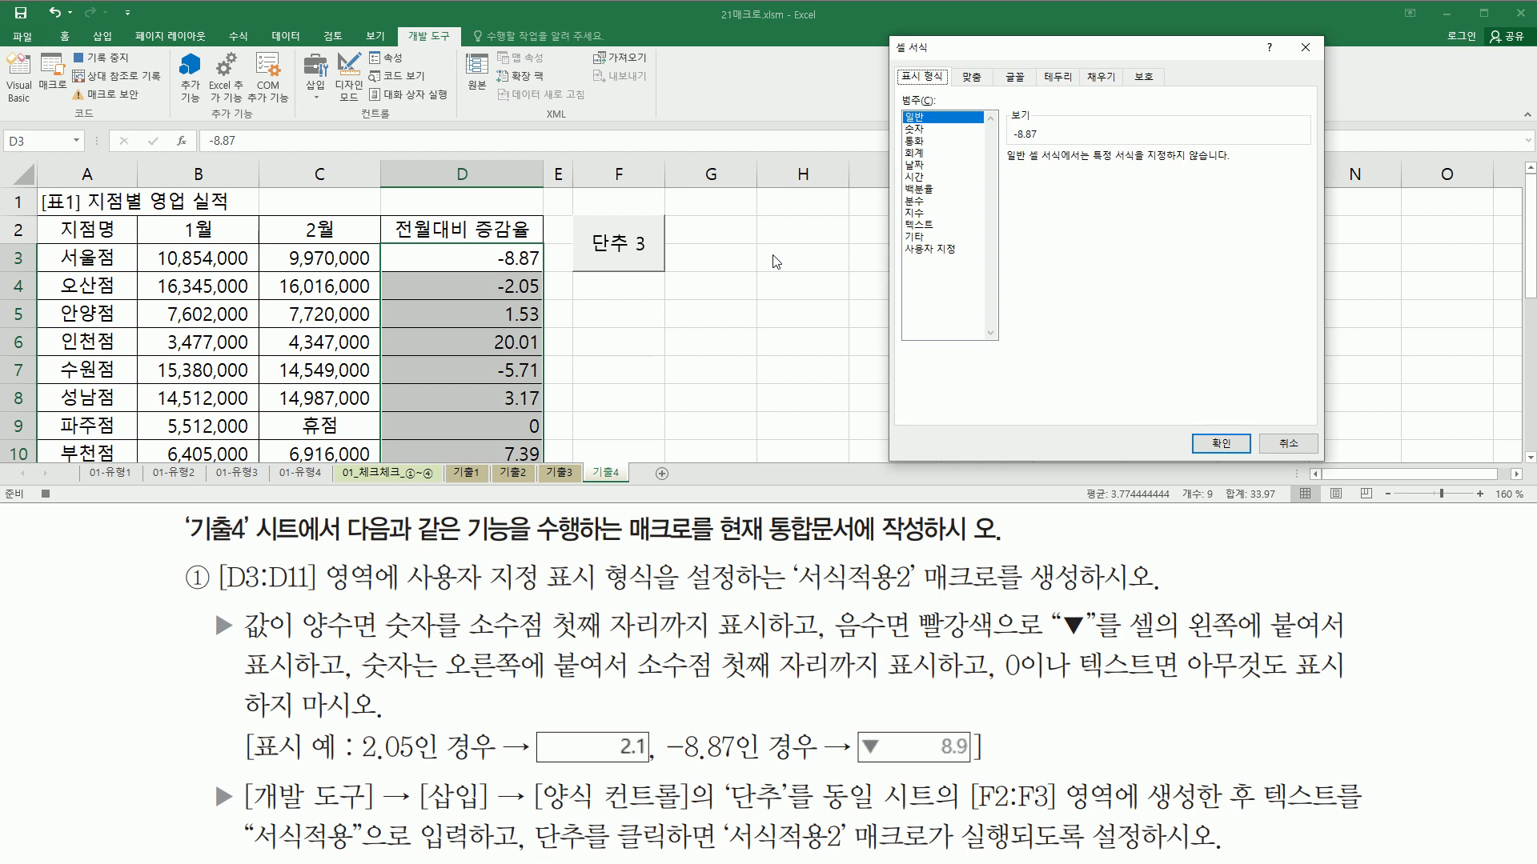
pyautogui.click(920, 250)
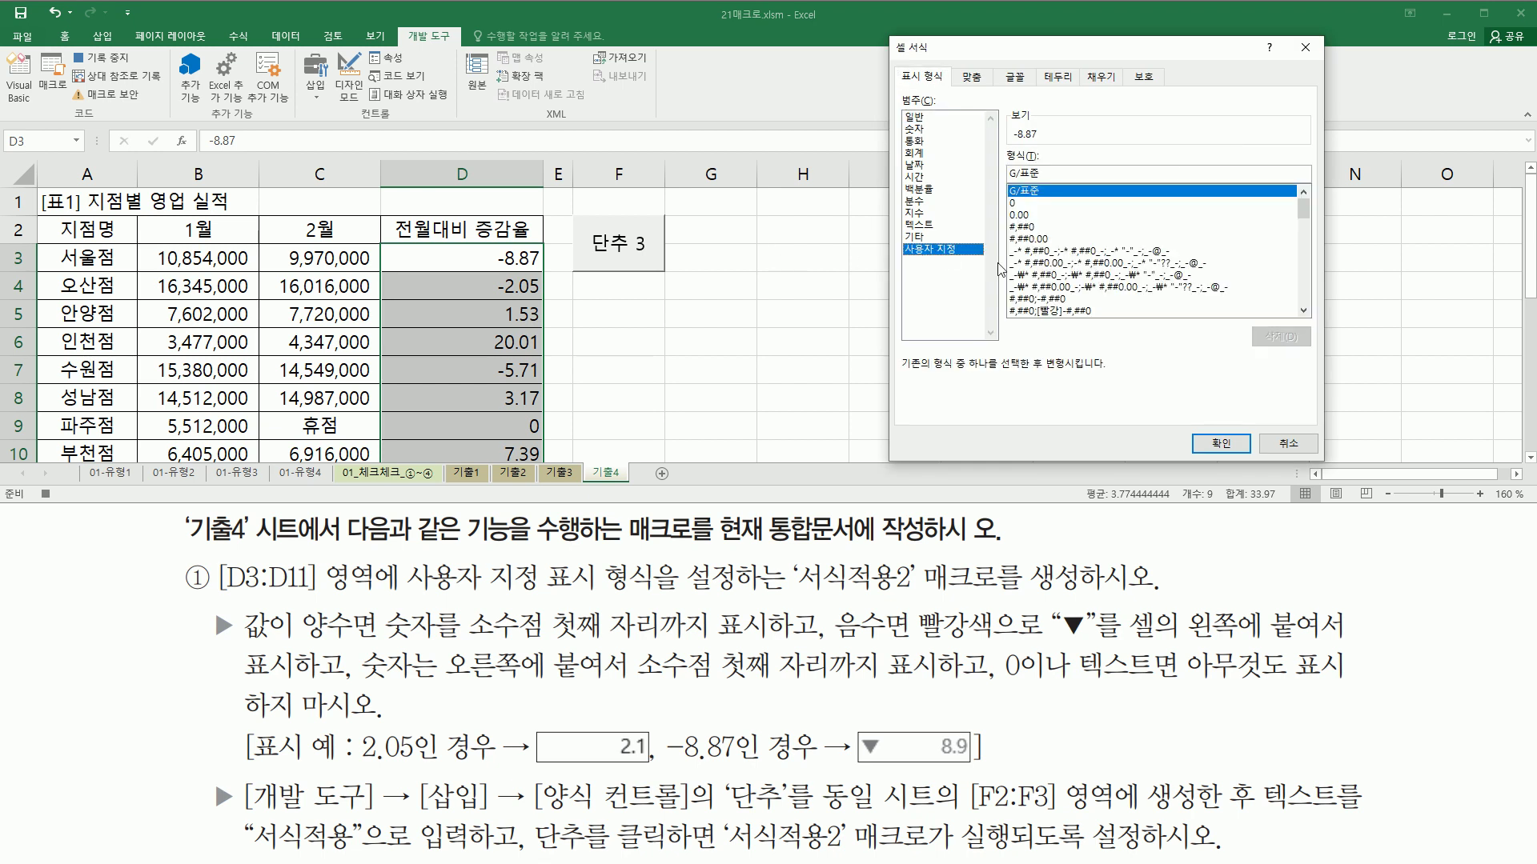
pyautogui.click(1059, 173)
pyautogui.press('BackSpace')
pyautogui.press('BackSpace')
pyautogui.press('BackSpace')
pyautogui.press('BackSpace')
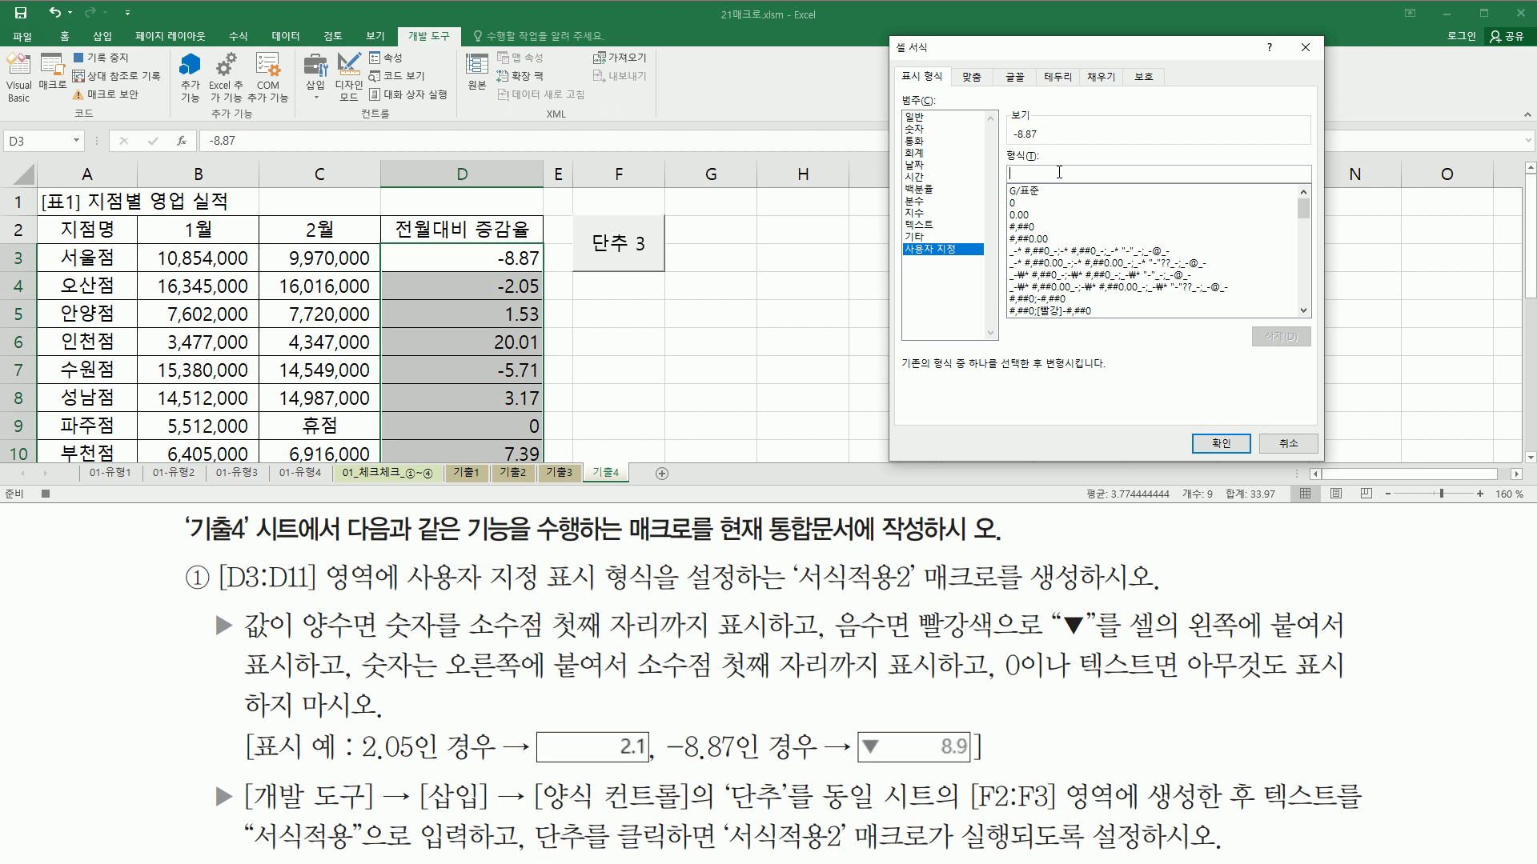
pyautogui.write('0.0;[Qk')
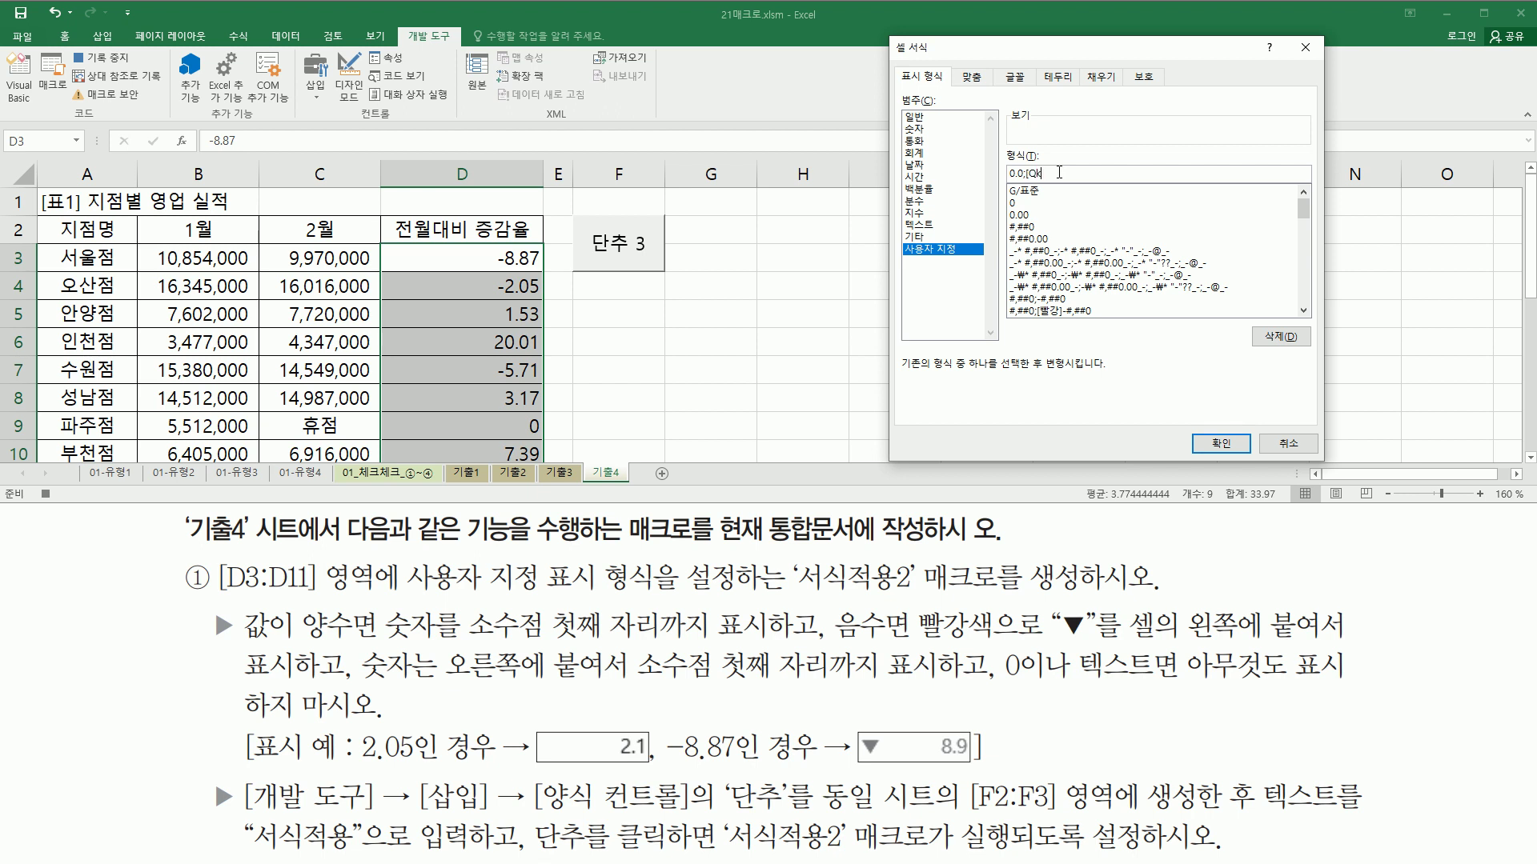
pyautogui.write('ㅁ')
pyautogui.write('빨강]')
# Complete the custom format as 0.0;[빨강]"▼"* 0.0;; so zeros and text stay blank, and apply it to D3:D11
pyautogui.write('"')
pyautogui.write('ㅁ')
pyautogui.press('Hangul_Hanja')
pyautogui.press('Down')
pyautogui.press('Down')
pyautogui.press('Down')
pyautogui.press('Down')
pyautogui.press('Down')
pyautogui.press('Down')
pyautogui.press('Down')
pyautogui.press('Down')
pyautogui.press('Down')
pyautogui.press('Down')
pyautogui.press('Down')
pyautogui.press('Down')
pyautogui.press('Down')
pyautogui.press('Down')
pyautogui.press('Down')
pyautogui.press('Down')
pyautogui.press('Down')
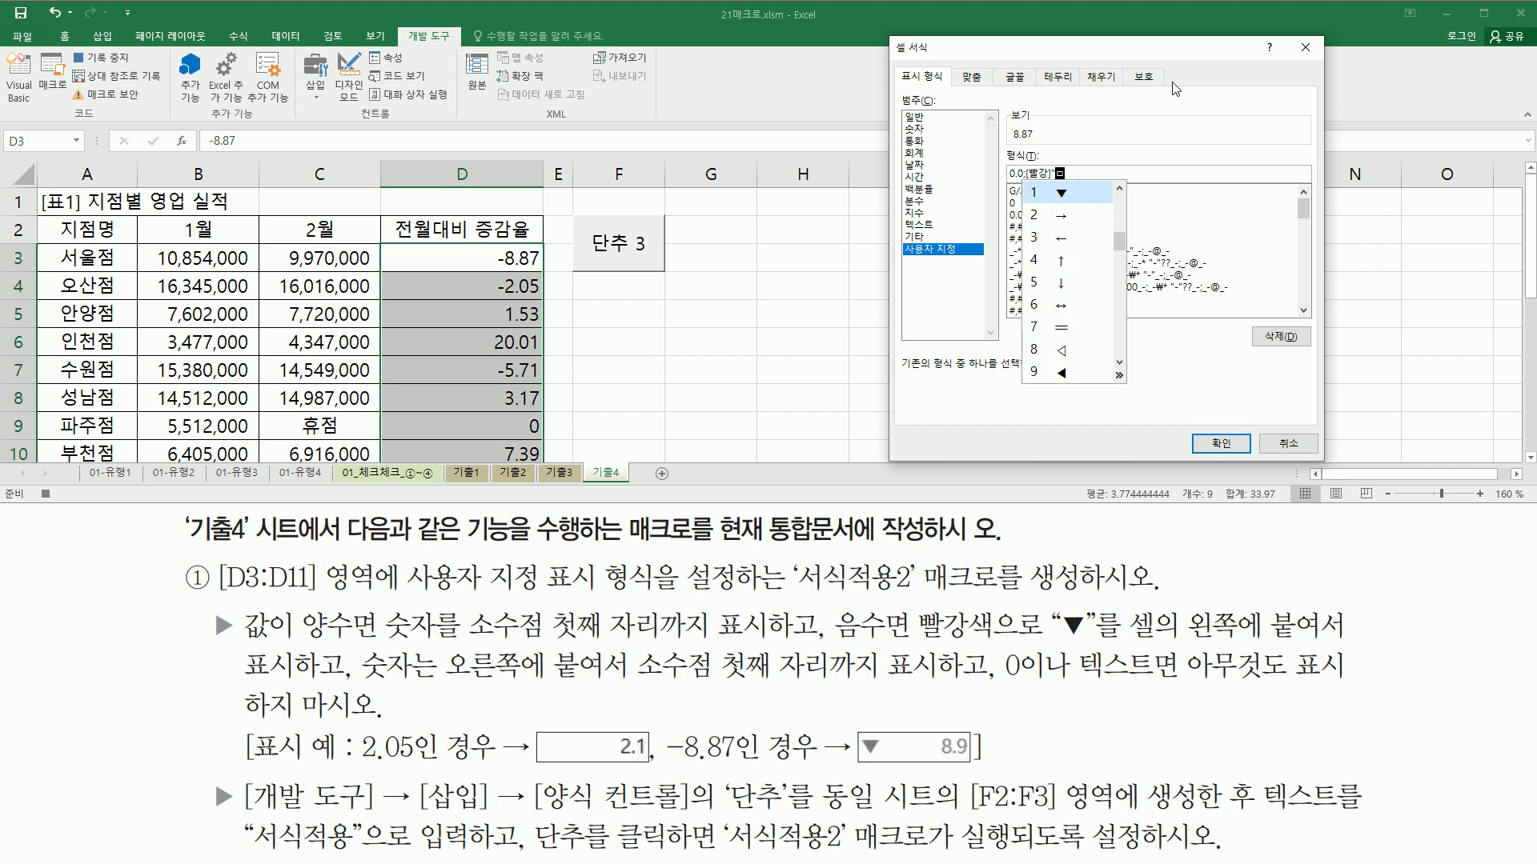
pyautogui.press('Return')
pyautogui.write('"* 0.0')
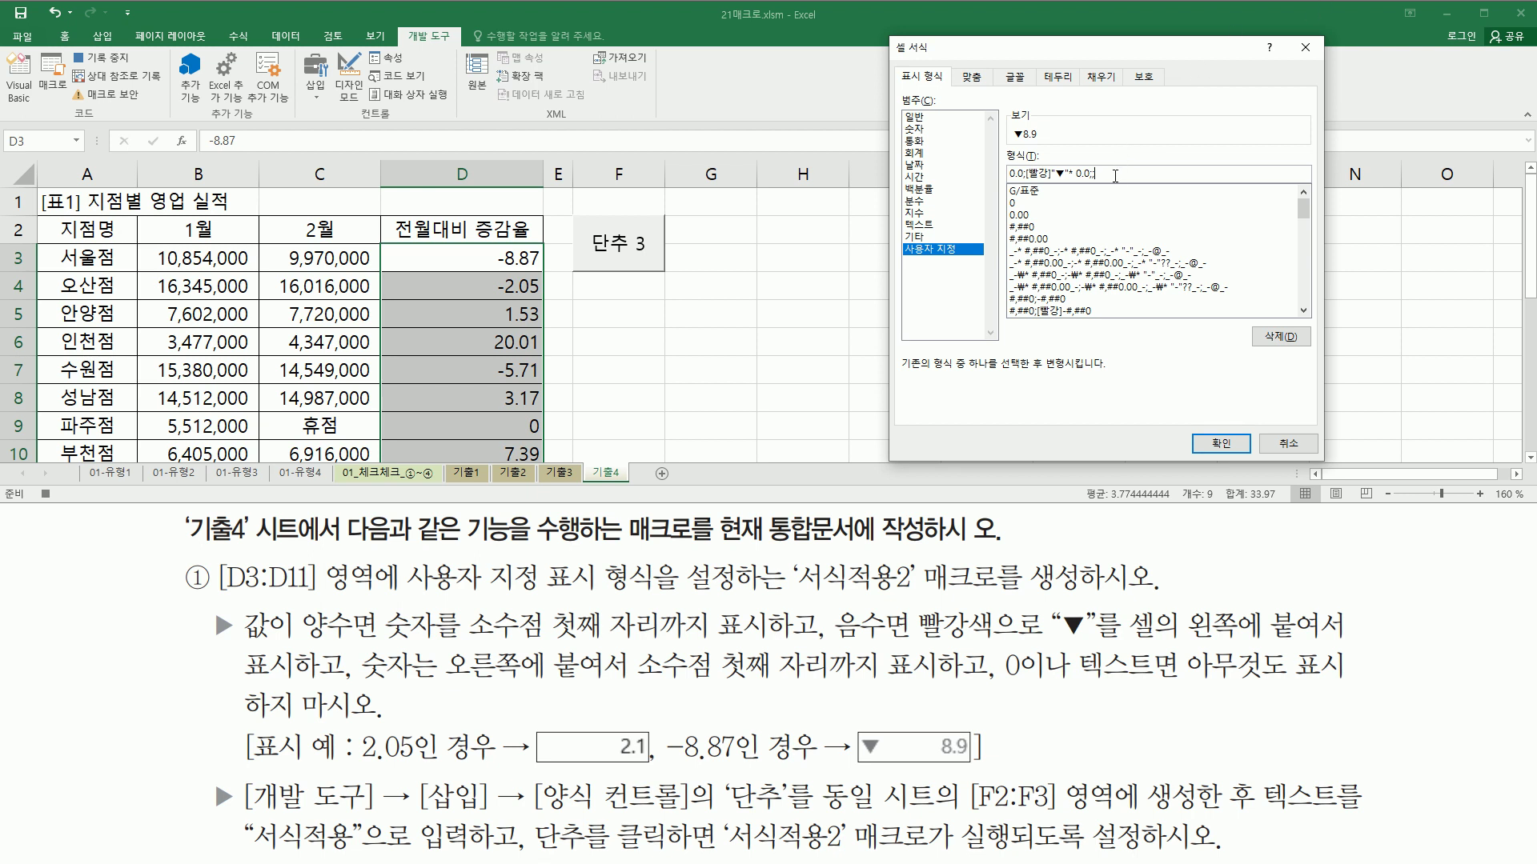
pyautogui.write(';')
pyautogui.click(1220, 443)
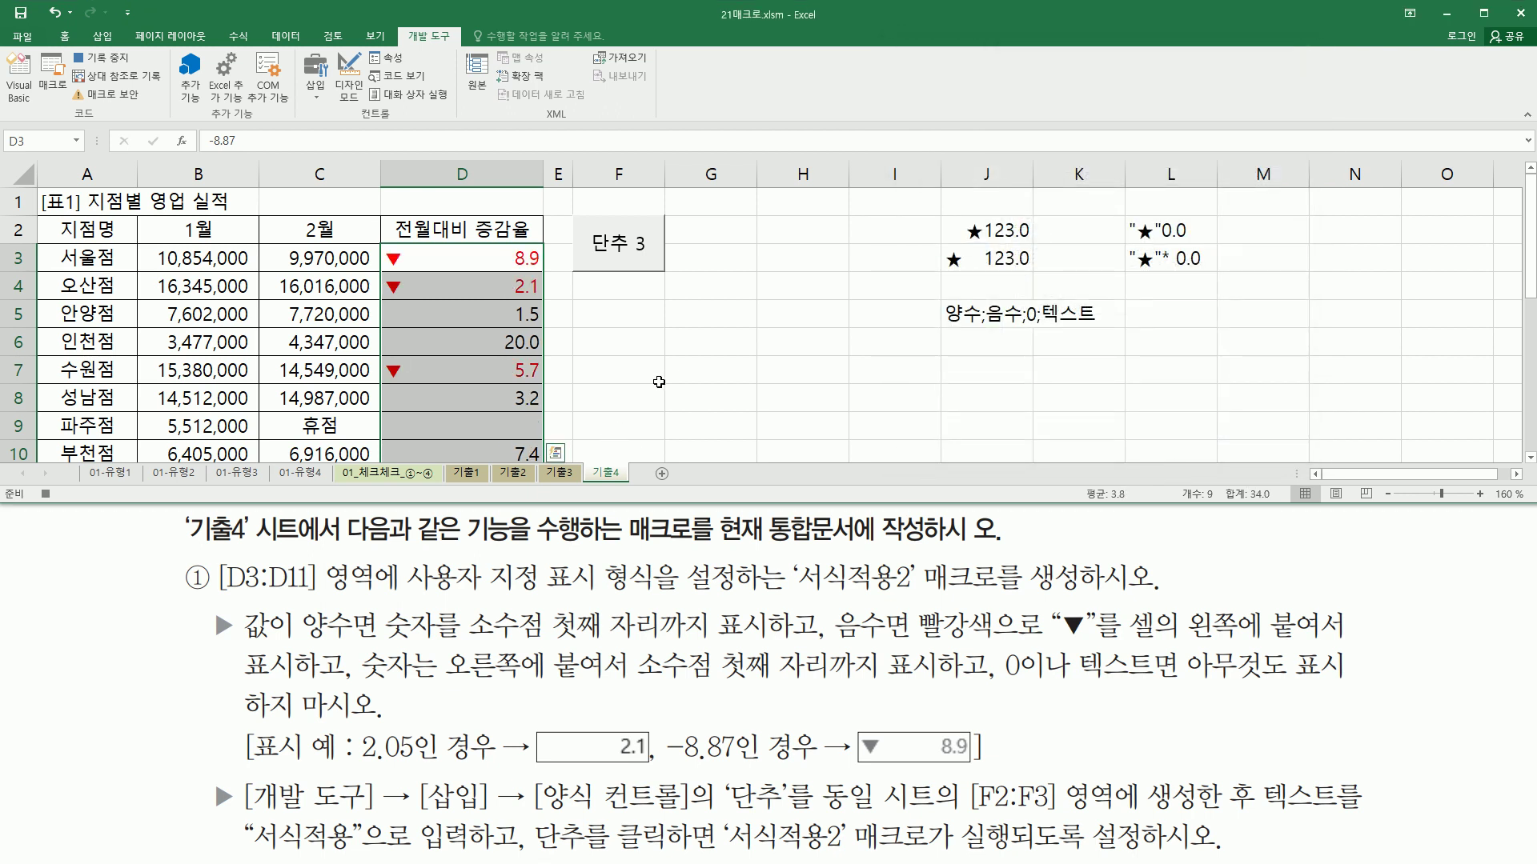
# Check the formatted range, deselect it by selecting cell I1, and stop recording the macro
pyautogui.scroll(-3, 658, 382)
pyautogui.scroll(4, 640, 373)
pyautogui.click(872, 205)
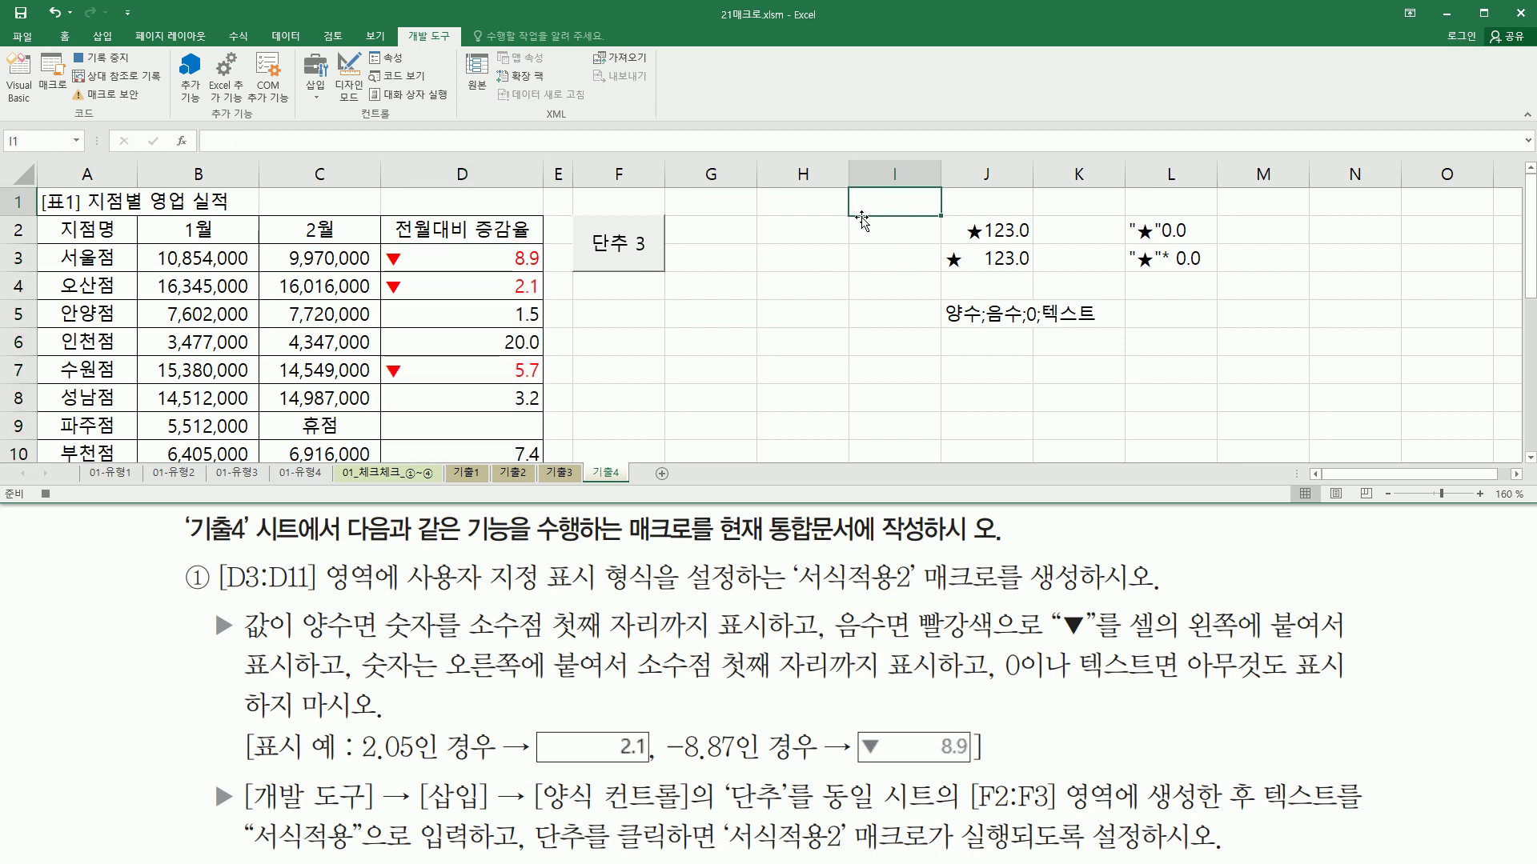
pyautogui.click(114, 64)
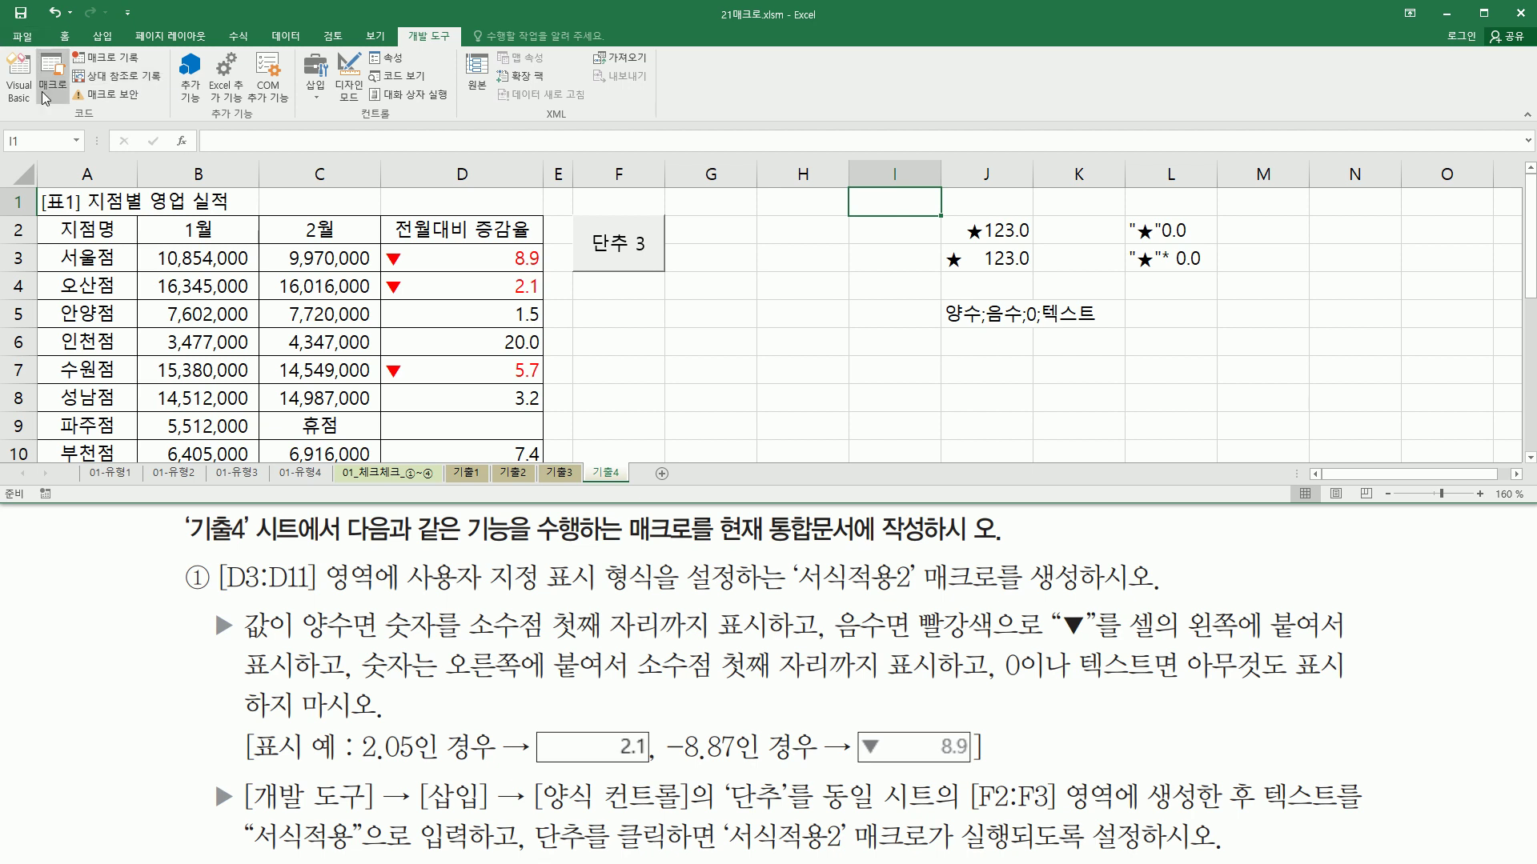
# Change the caption of the button on F2:F3 to 서식적용
pyautogui.keyDown('ctrl'); pyautogui.click(616, 227); pyautogui.keyUp('ctrl')
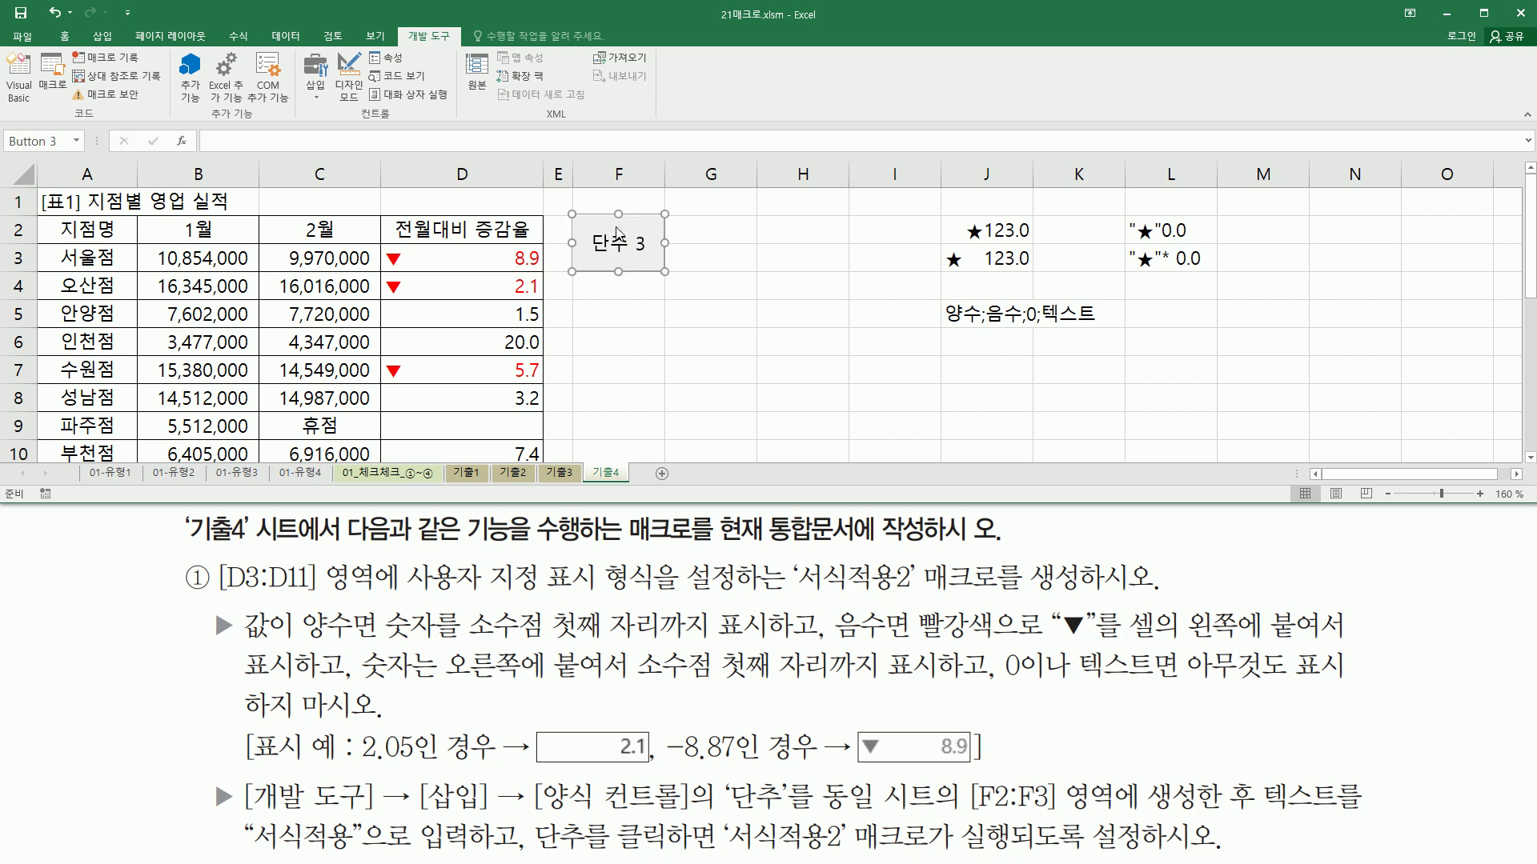
pyautogui.rightClick(616, 228)
pyautogui.click(658, 282)
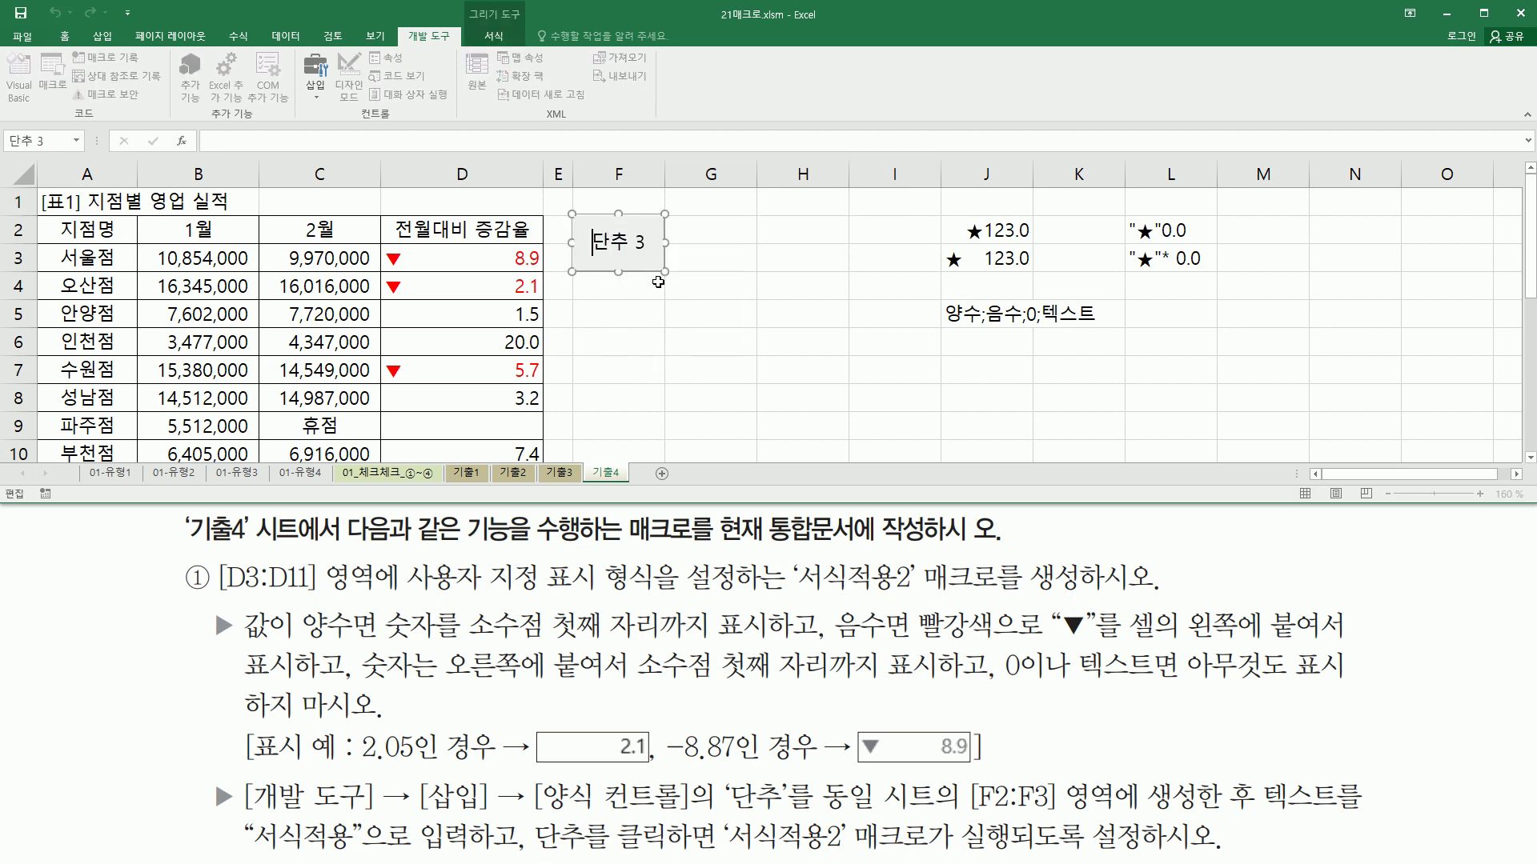
pyautogui.press('Delete')
pyautogui.press('Delete')
pyautogui.press('Delete')
pyautogui.write('서식적용')
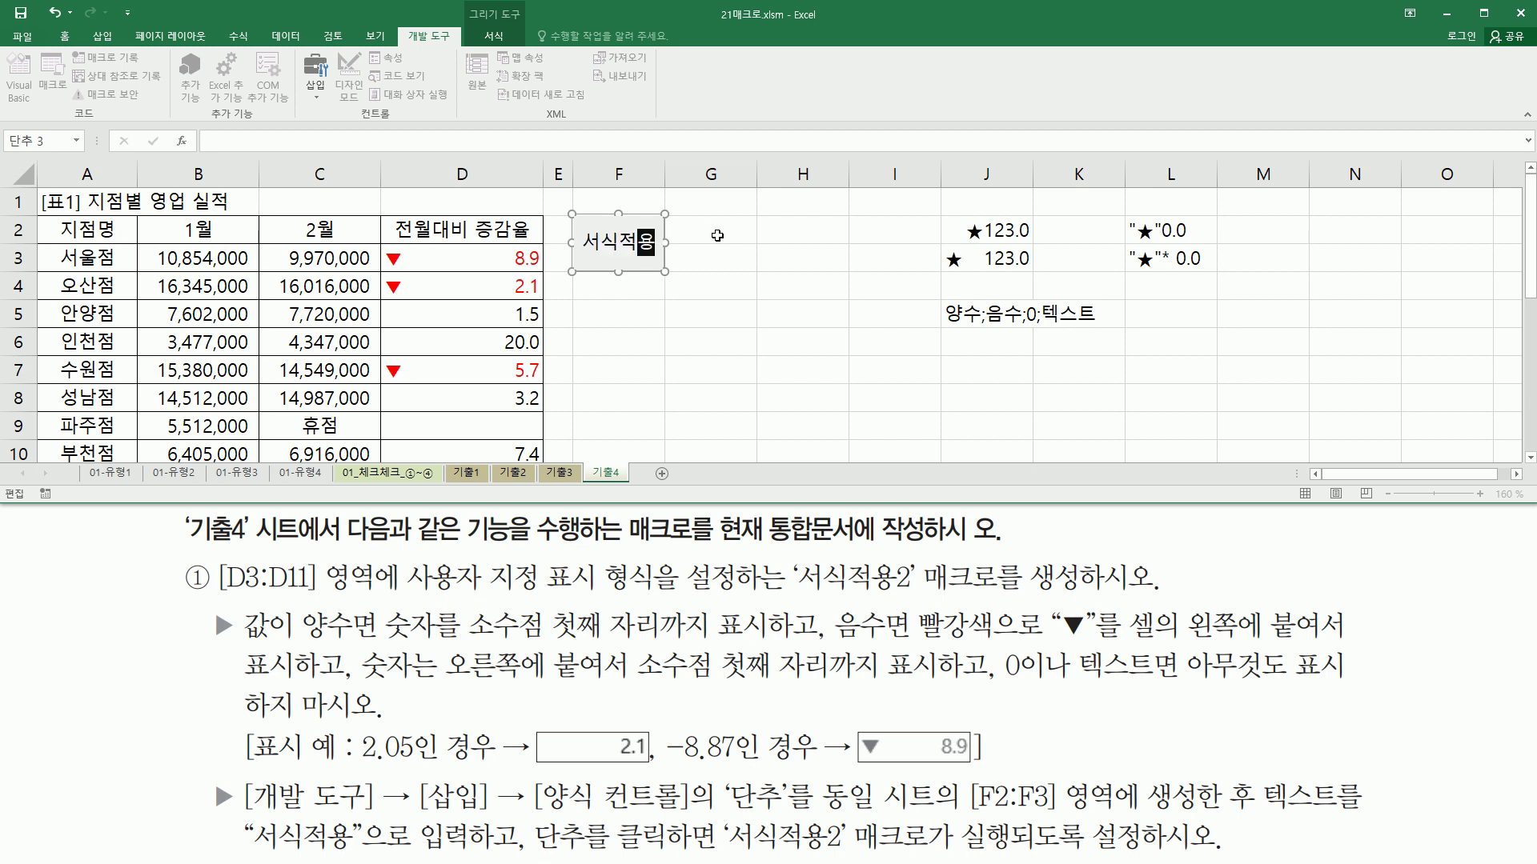
pyautogui.click(885, 207)
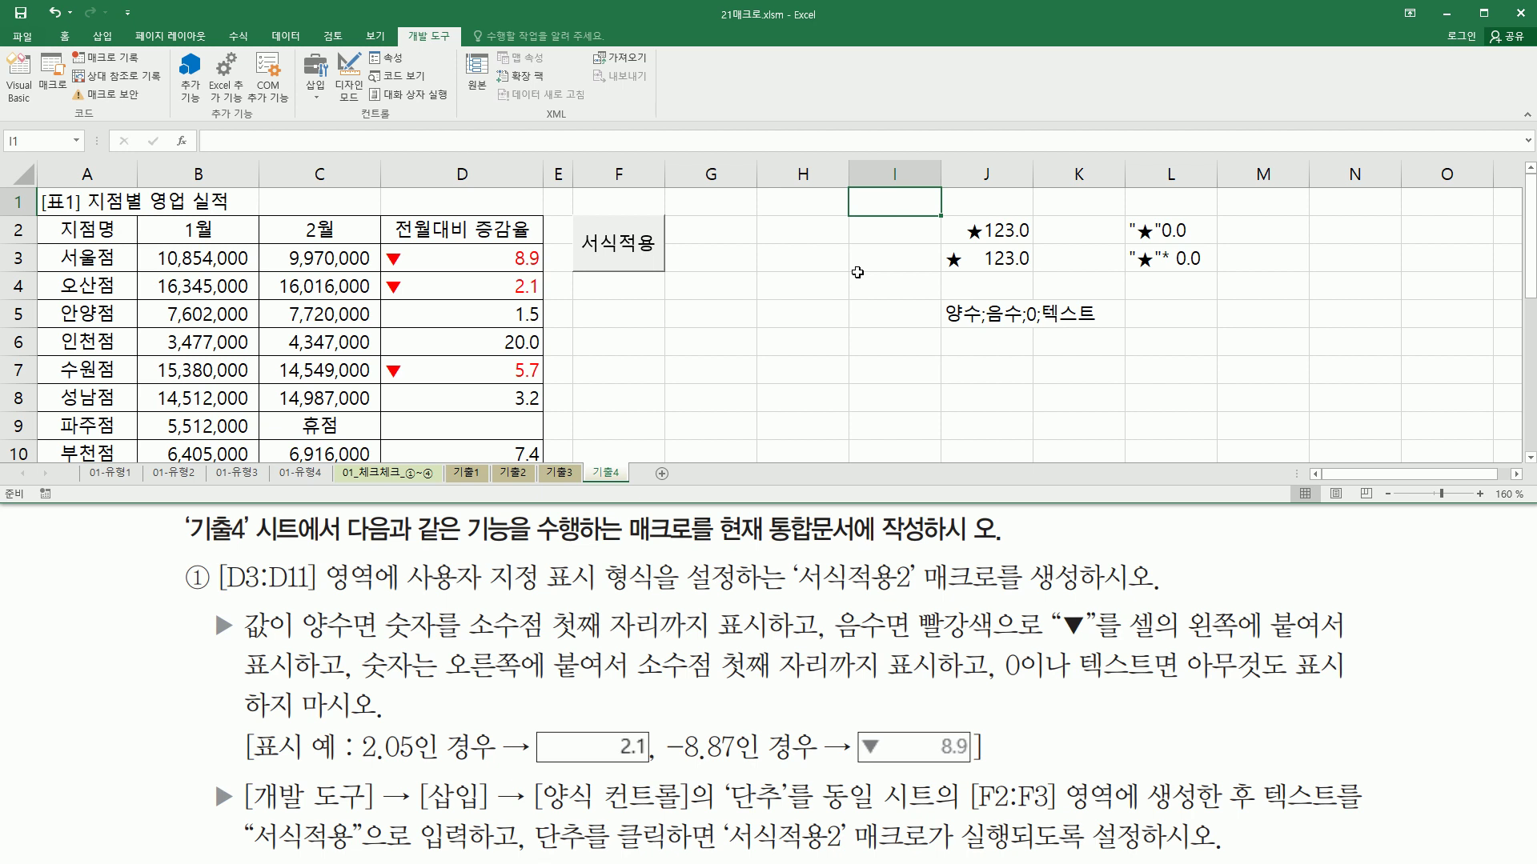
# Note the full format code 0.0;[빨강]"▼"* 0.0;; as text in J7
pyautogui.click(986, 370)
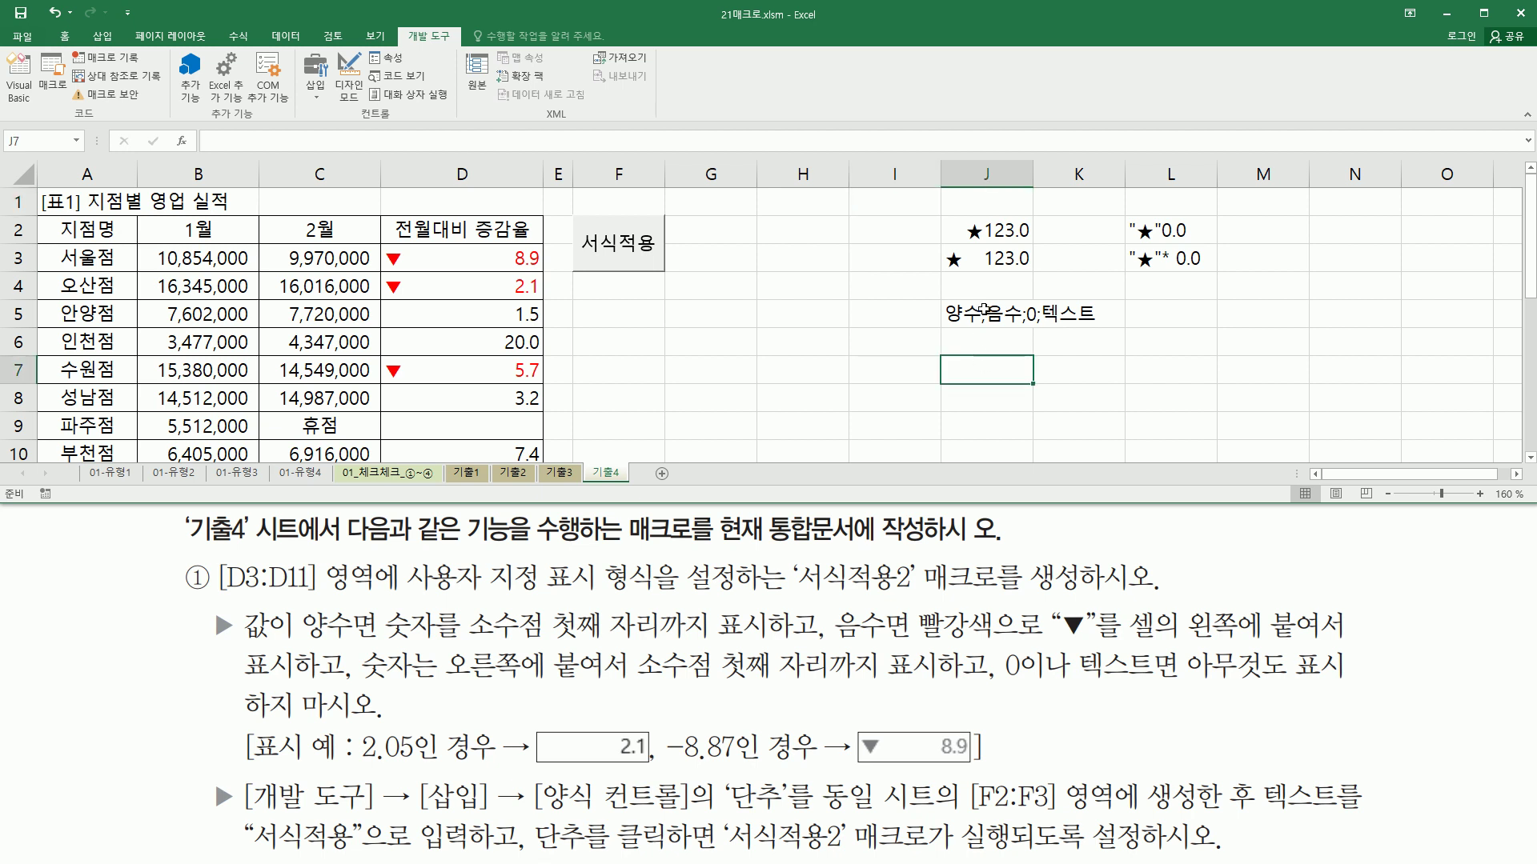
pyautogui.write('0.0;[빨강]"▼"* 0.0;;')
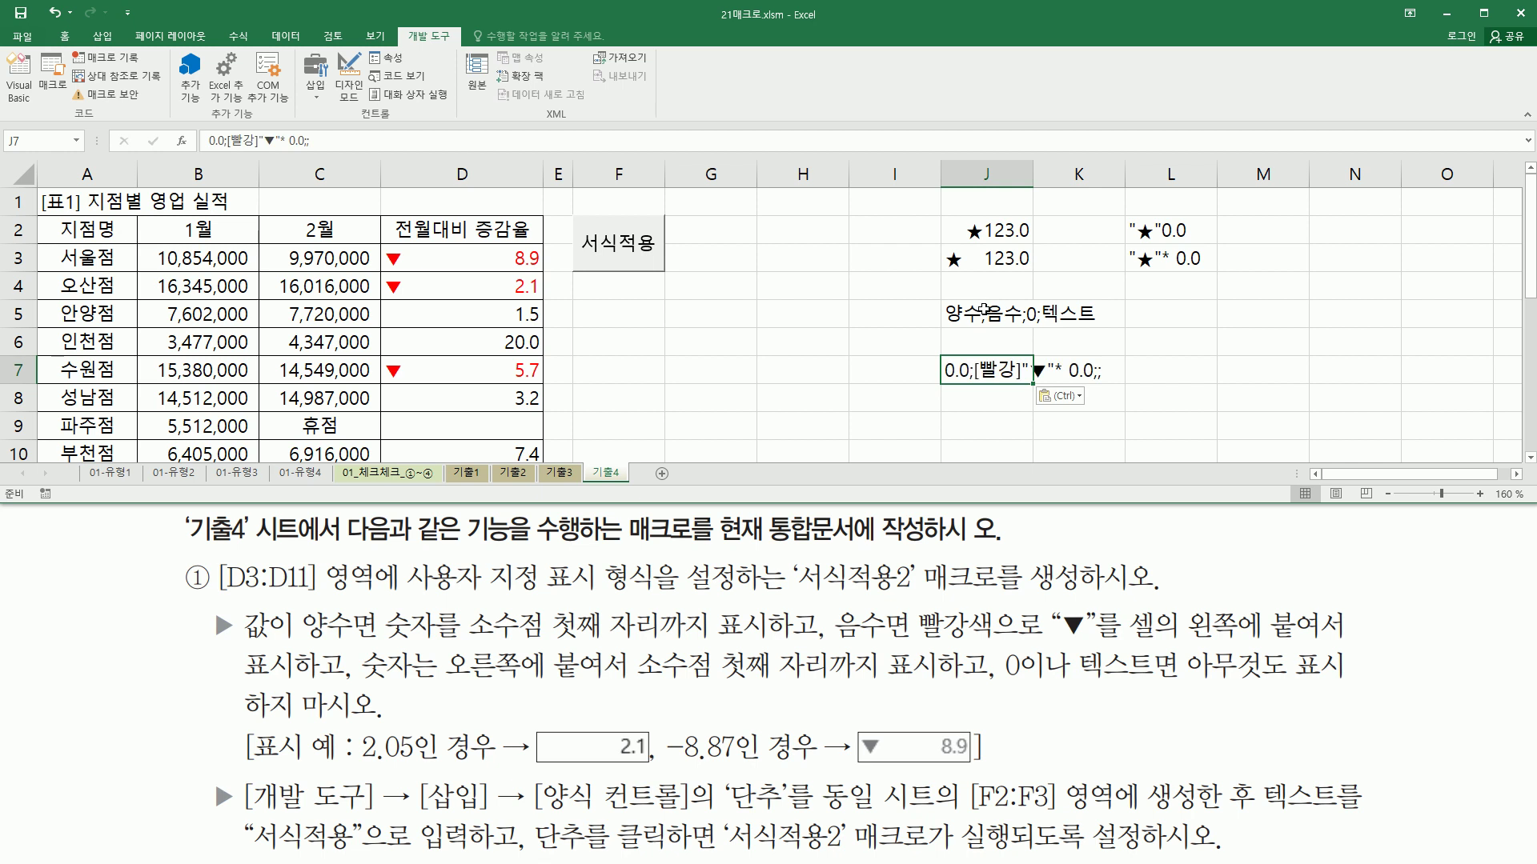
pyautogui.press('Return')
pyautogui.click(1186, 343)
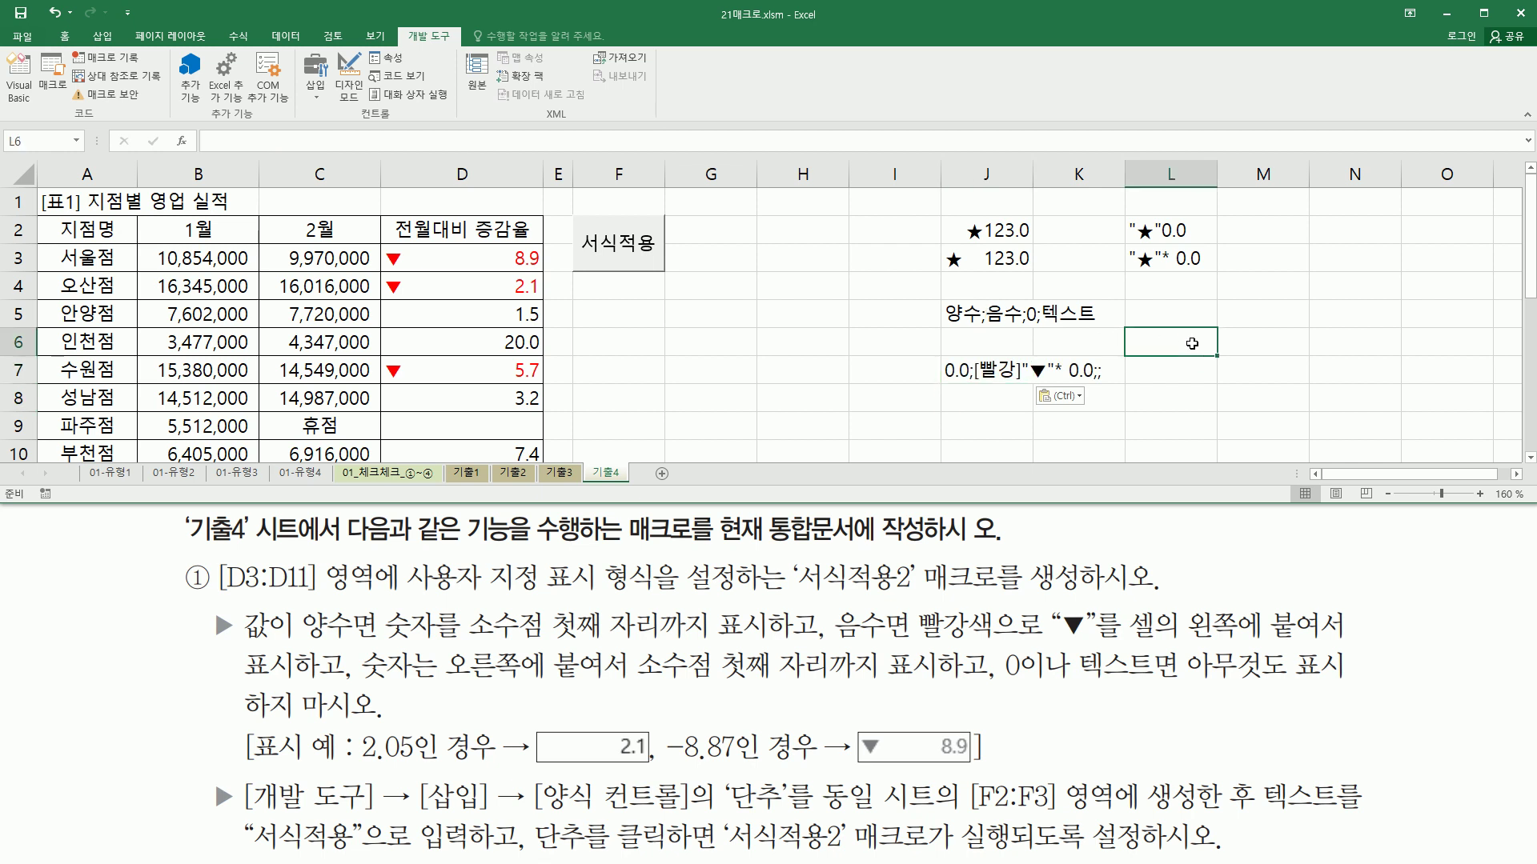
# Compare each section of the format code in J7 with the section order noted in J5
pyautogui.hotkey('ctrl', '2')
pyautogui.moveTo(939, 381); pyautogui.dragTo(963, 382)
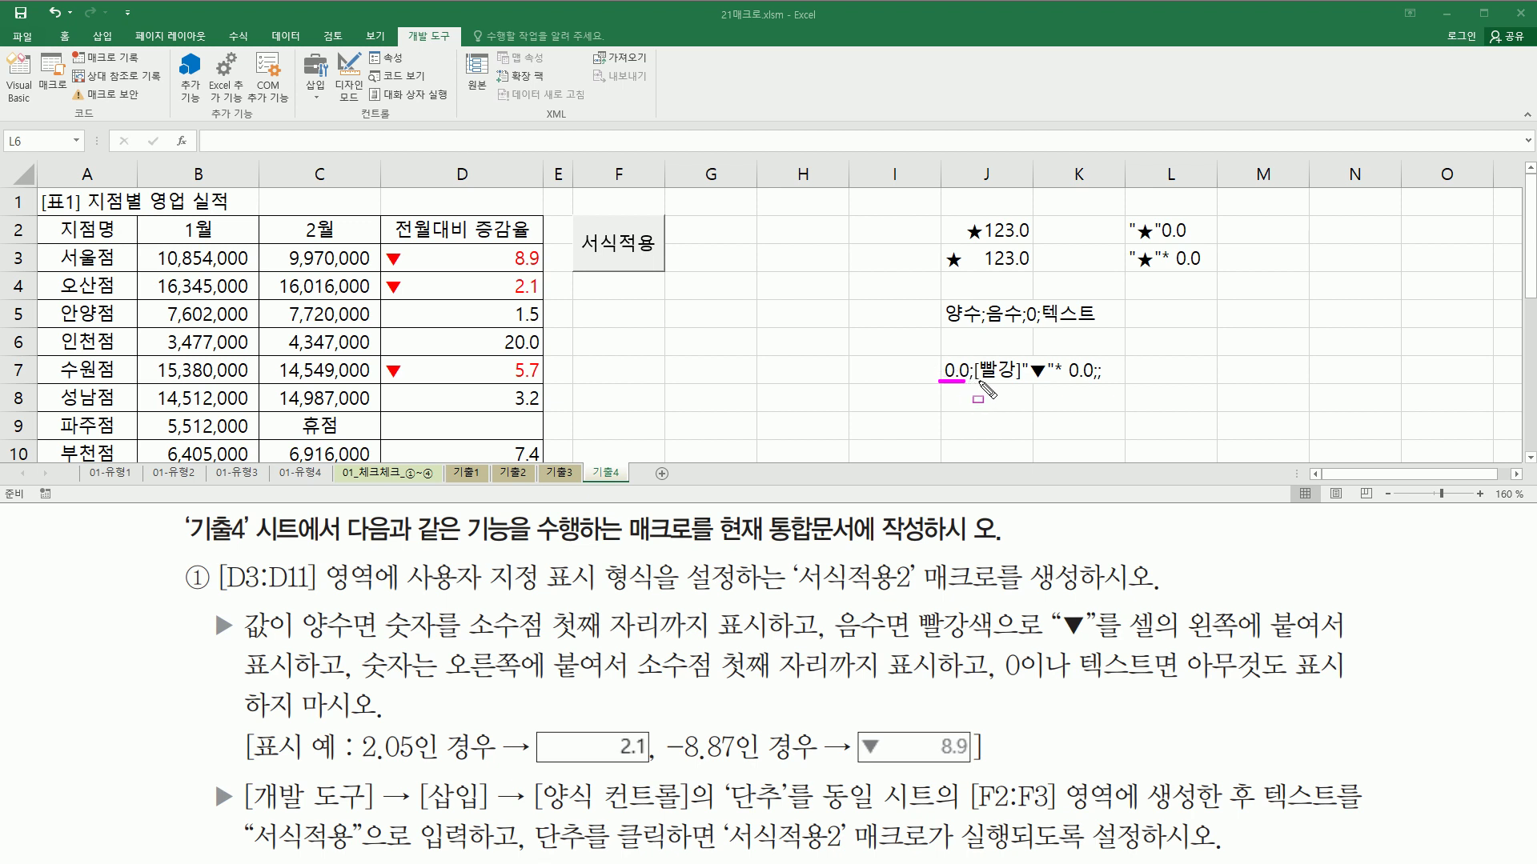
pyautogui.moveTo(975, 384); pyautogui.dragTo(1086, 383)
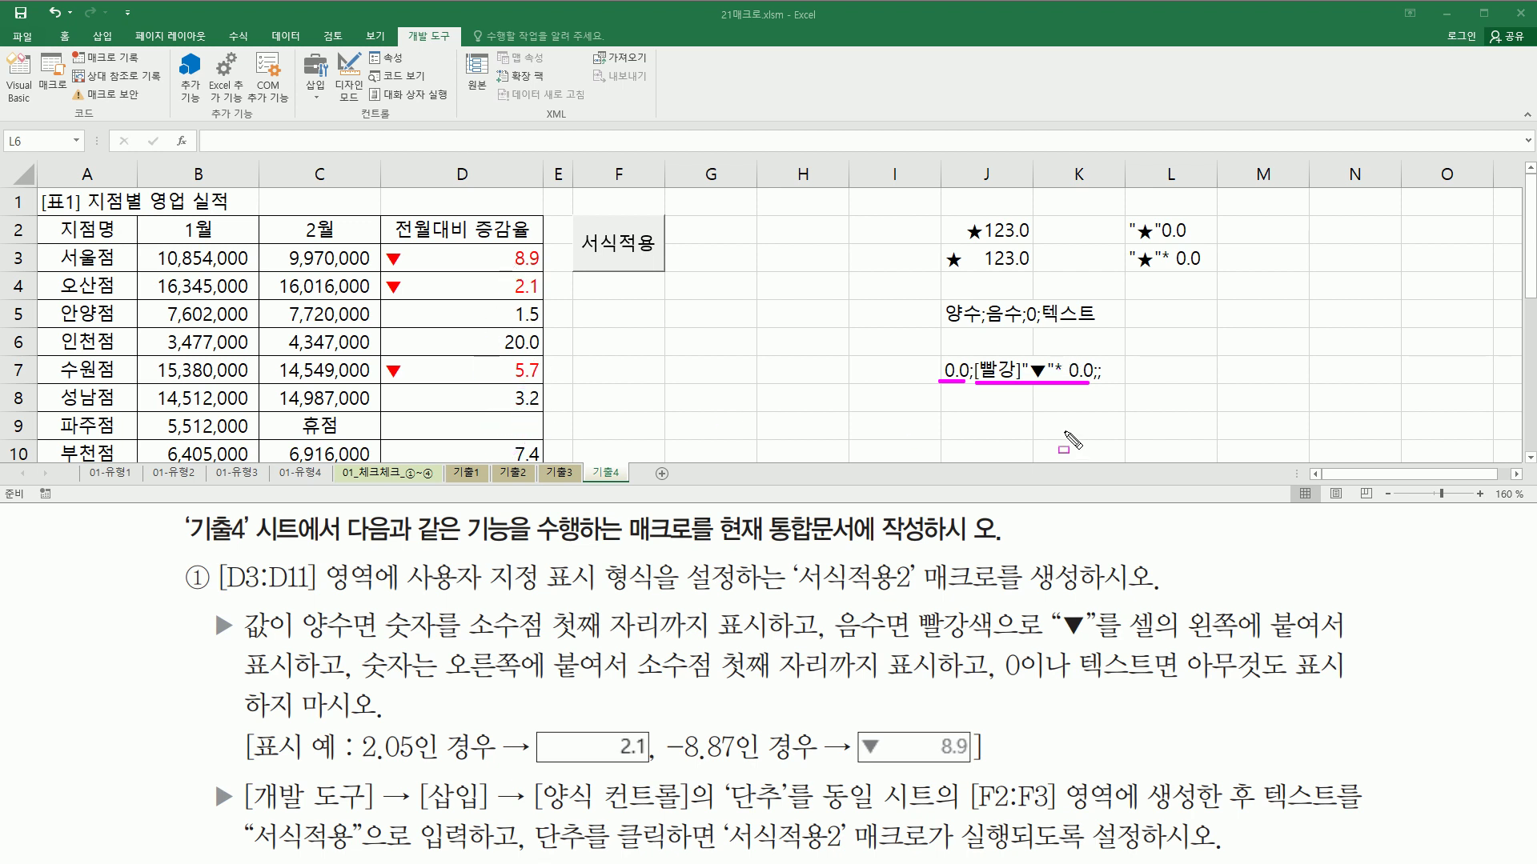
pyautogui.moveTo(1025, 328)
pyautogui.mouseDown()
pyautogui.moveTo(1109, 329)
pyautogui.moveTo(1123, 390)
pyautogui.mouseUp()
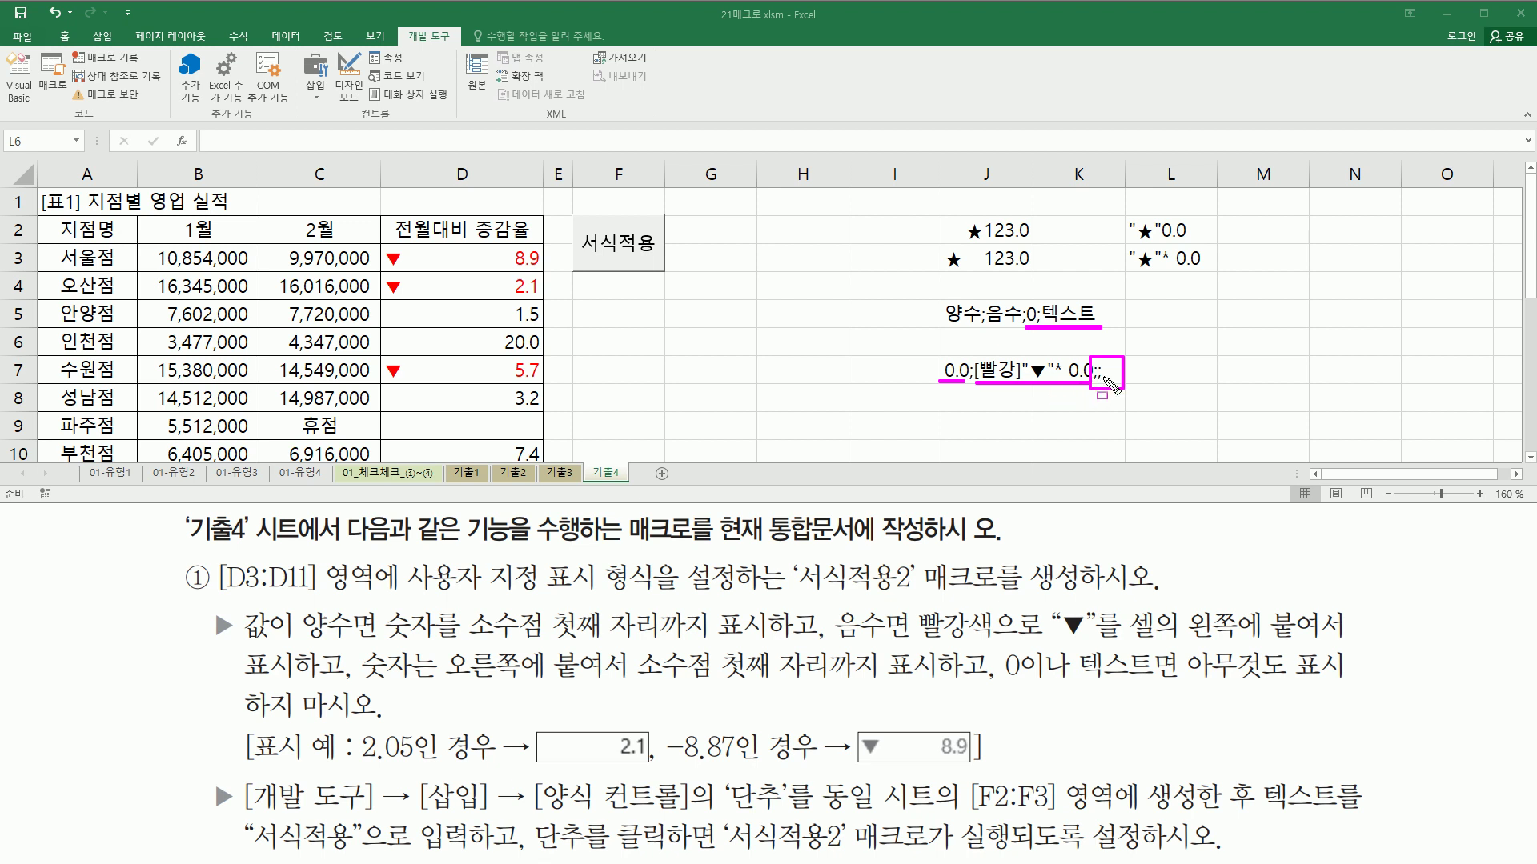
# Inspect the stored value of cell D9, which appears blank under the custom number format
pyautogui.press('Escape')
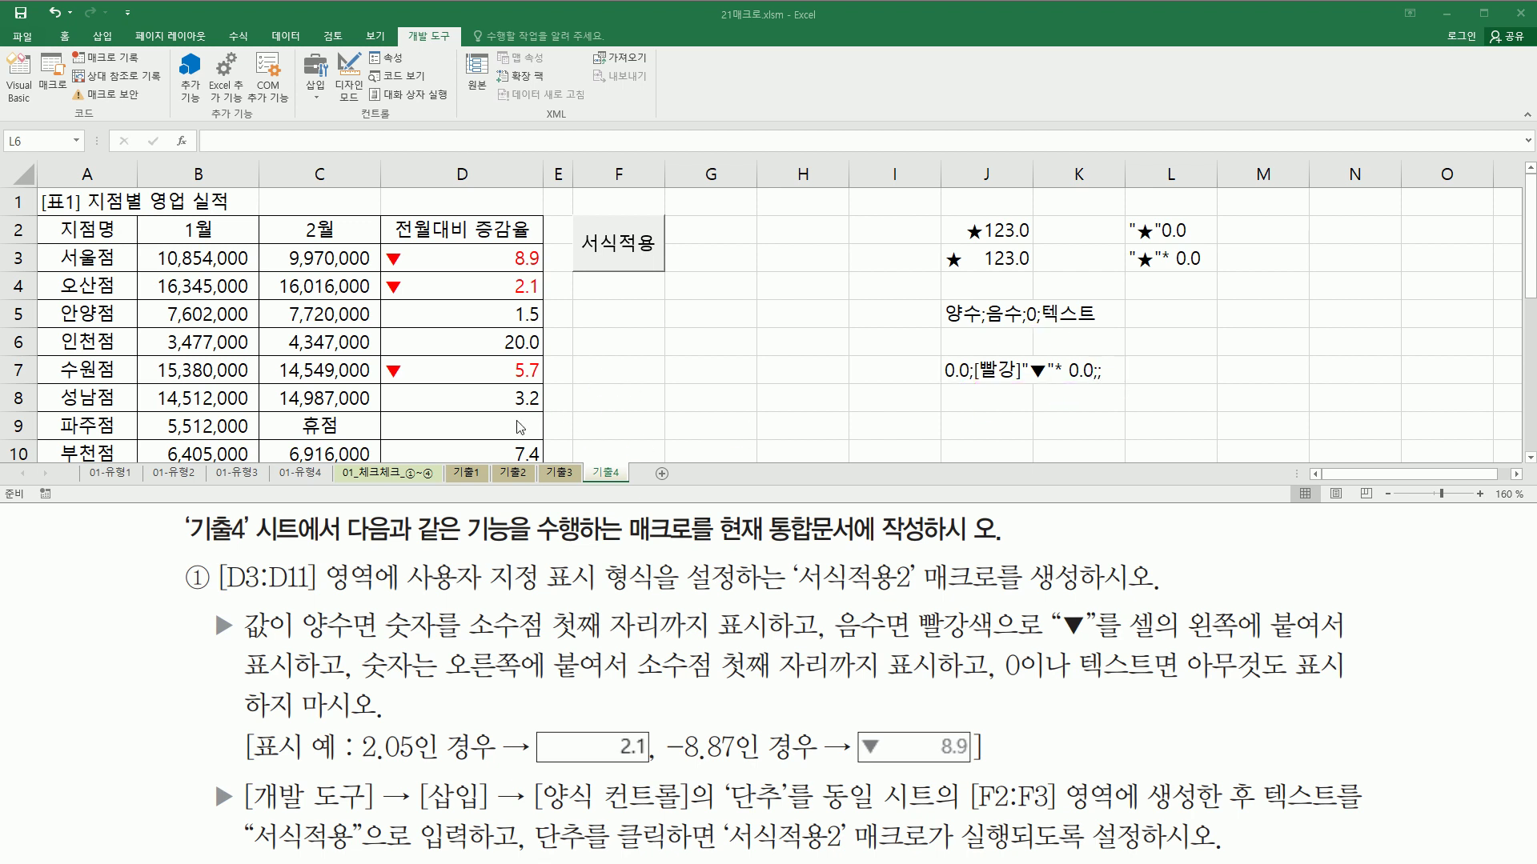
pyautogui.moveTo(440, 409); pyautogui.dragTo(544, 455)
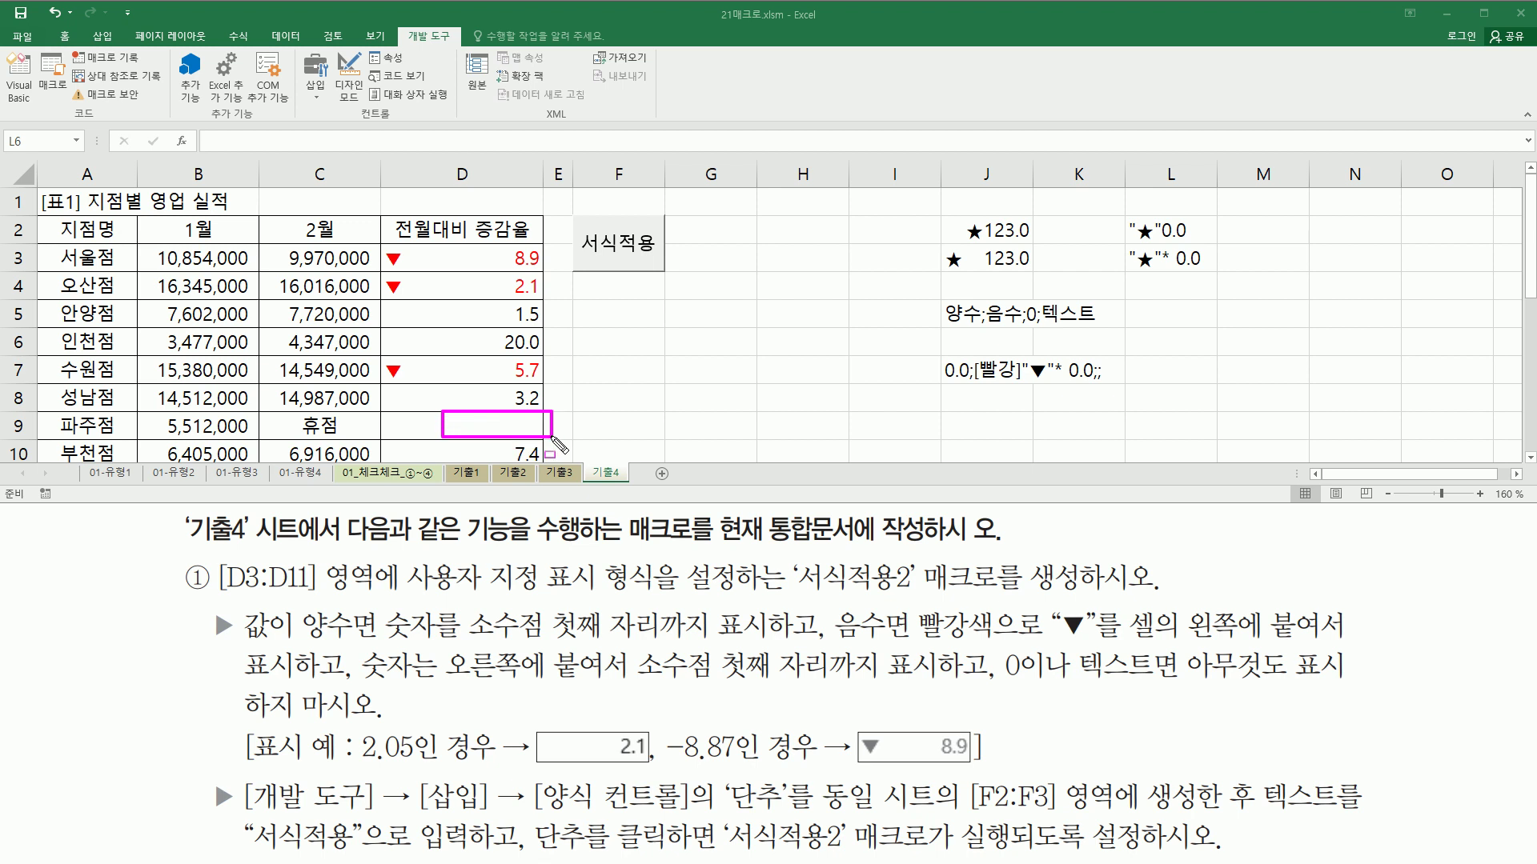
pyautogui.click(514, 422)
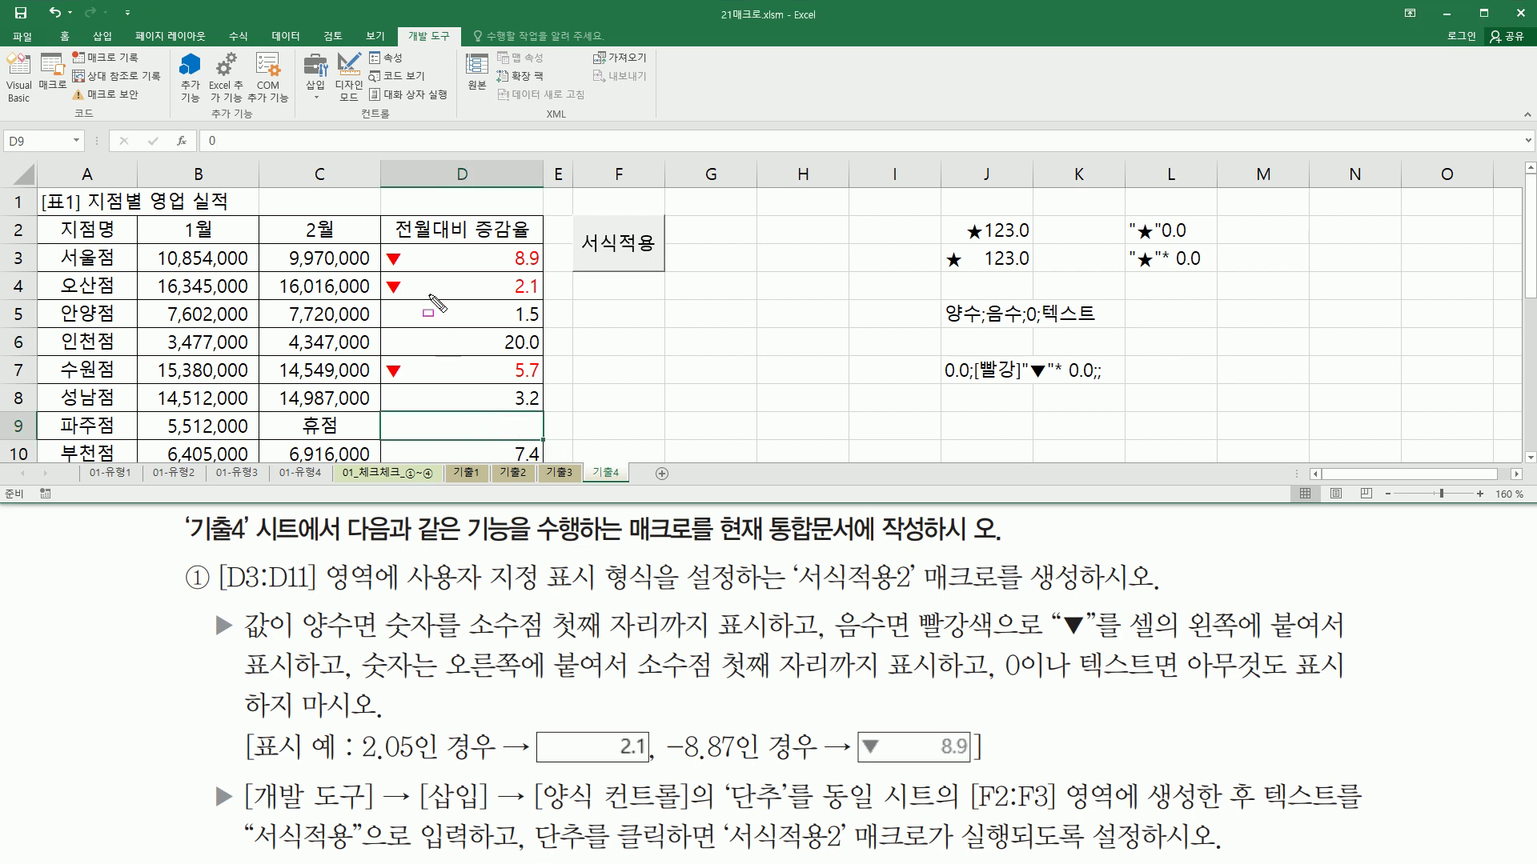
pyautogui.moveTo(196, 128); pyautogui.dragTo(238, 159)
pyautogui.press('Escape')
# Enter the text aa in D9 and reselect the cell to test how the custom format treats text
pyautogui.click(509, 428)
pyautogui.write('ㅁ')
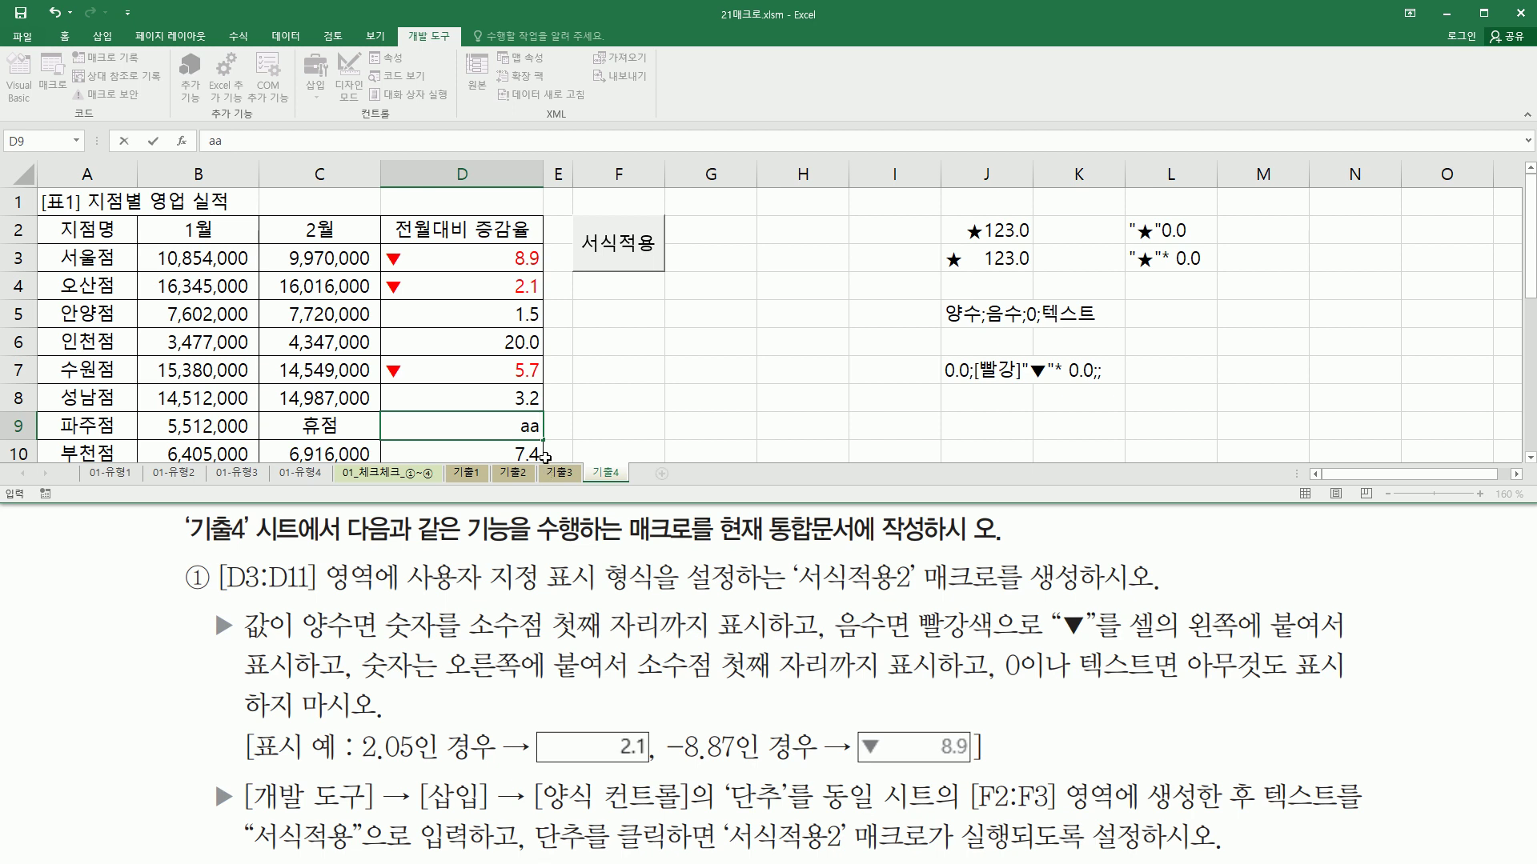
pyautogui.press('Return')
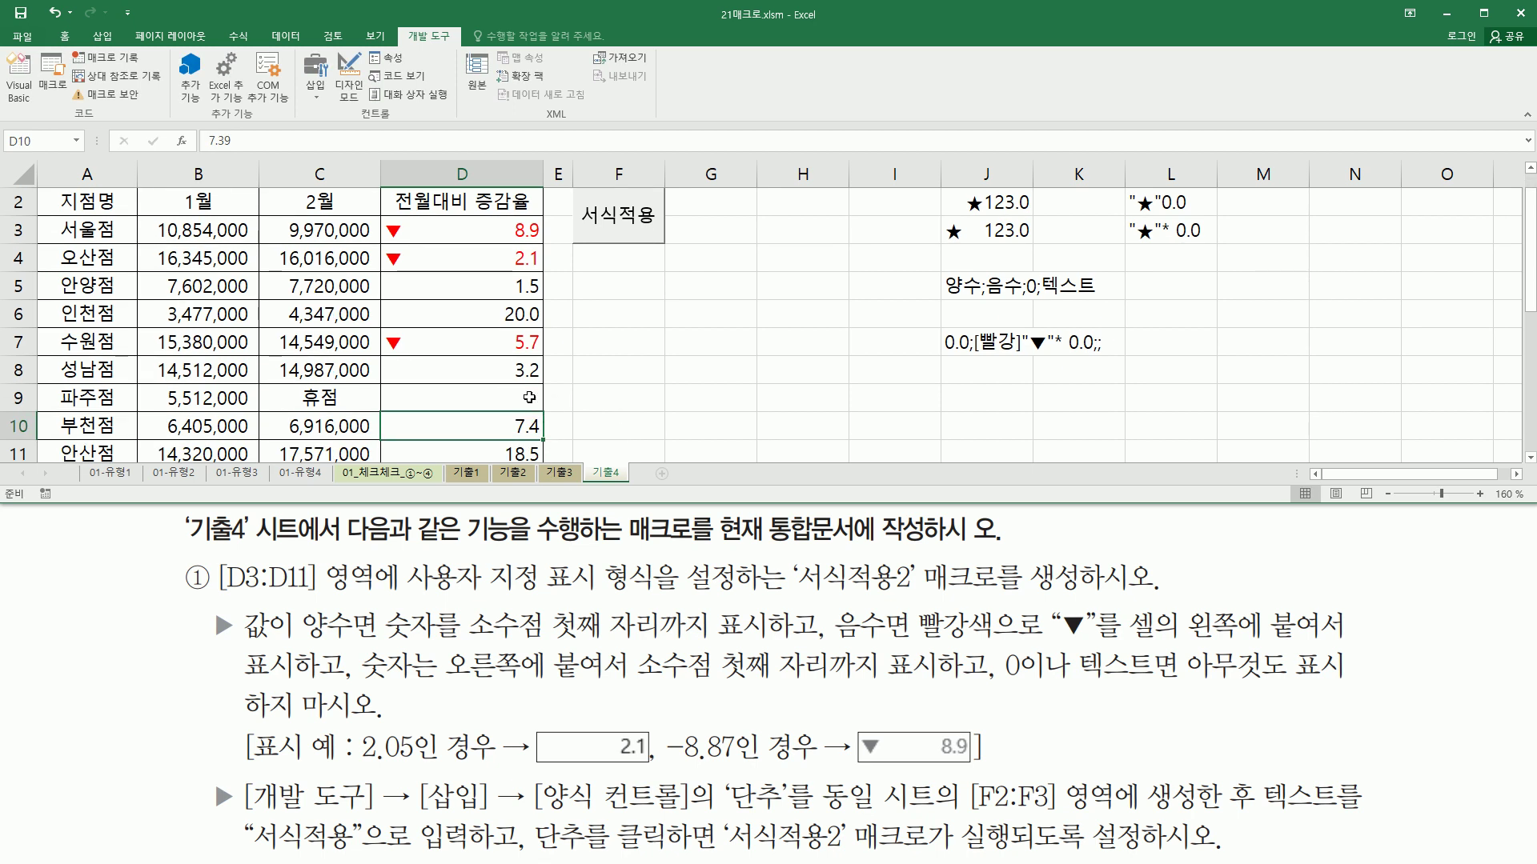
pyautogui.click(532, 398)
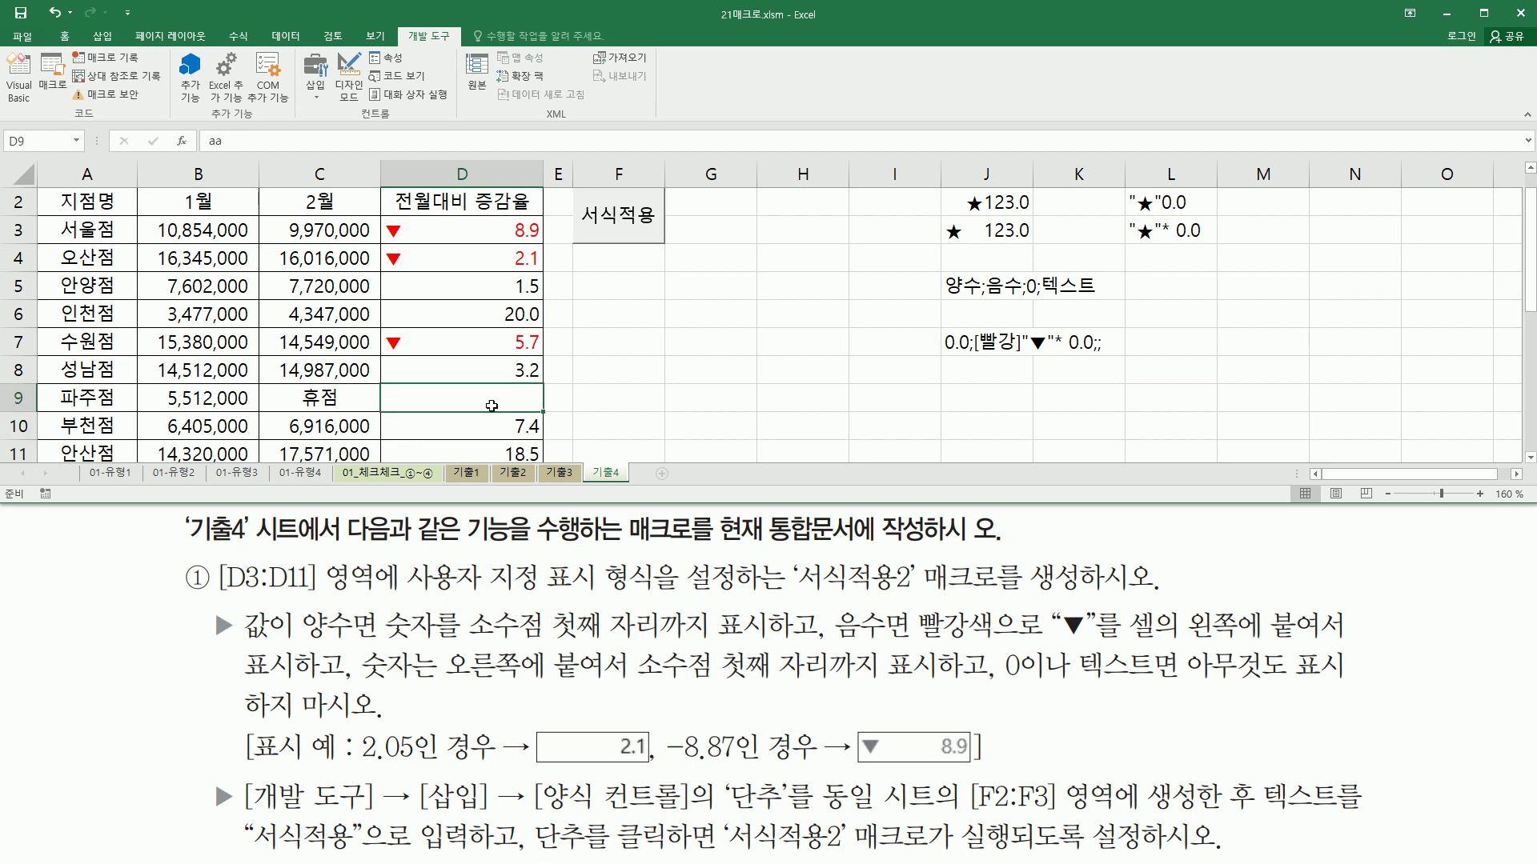
pyautogui.scroll(1, 499, 404)
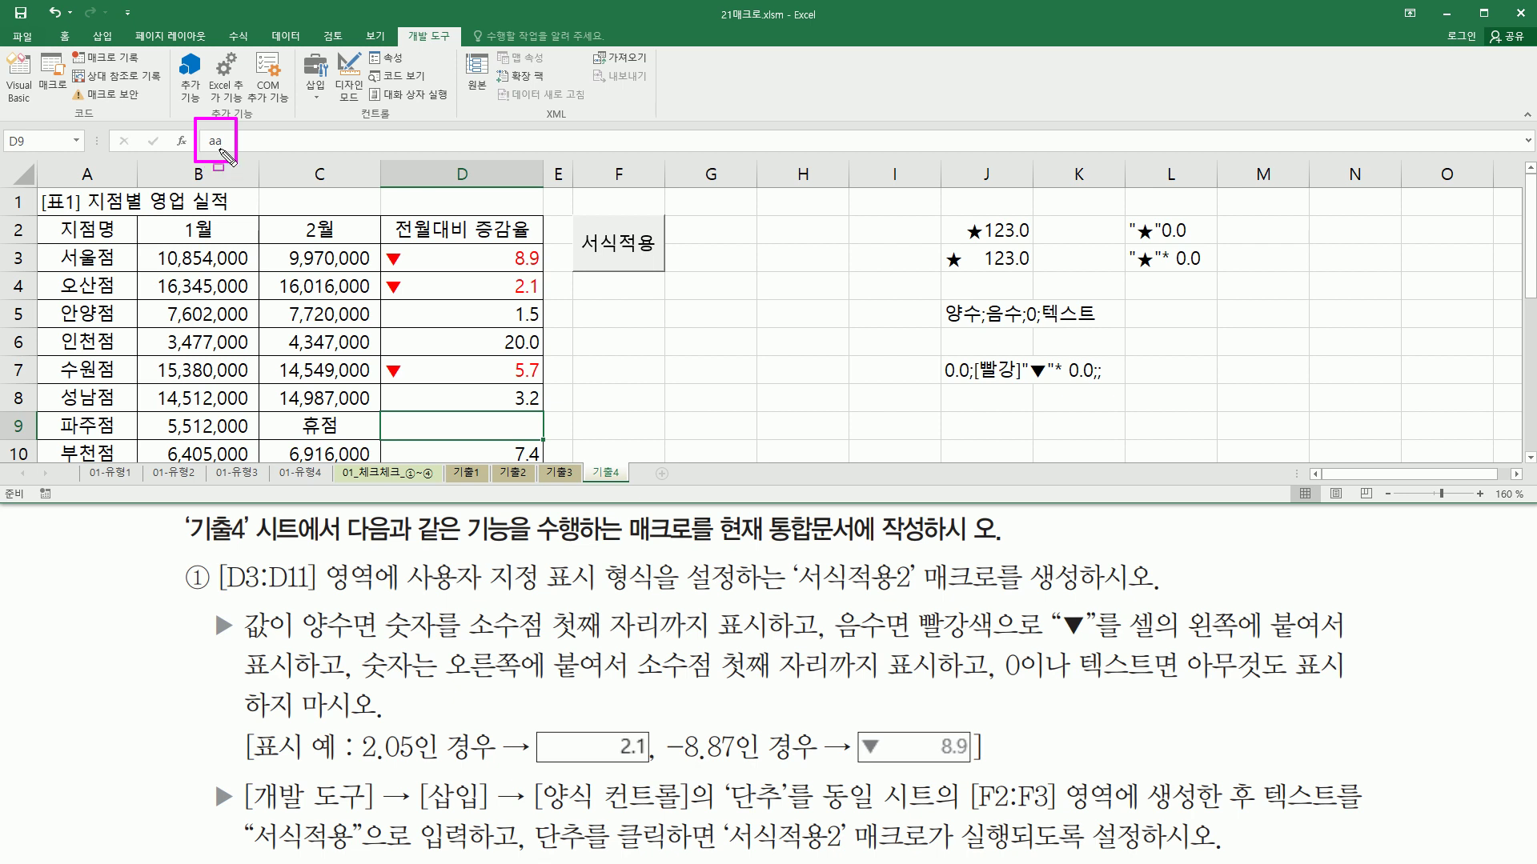
pyautogui.press('Escape')
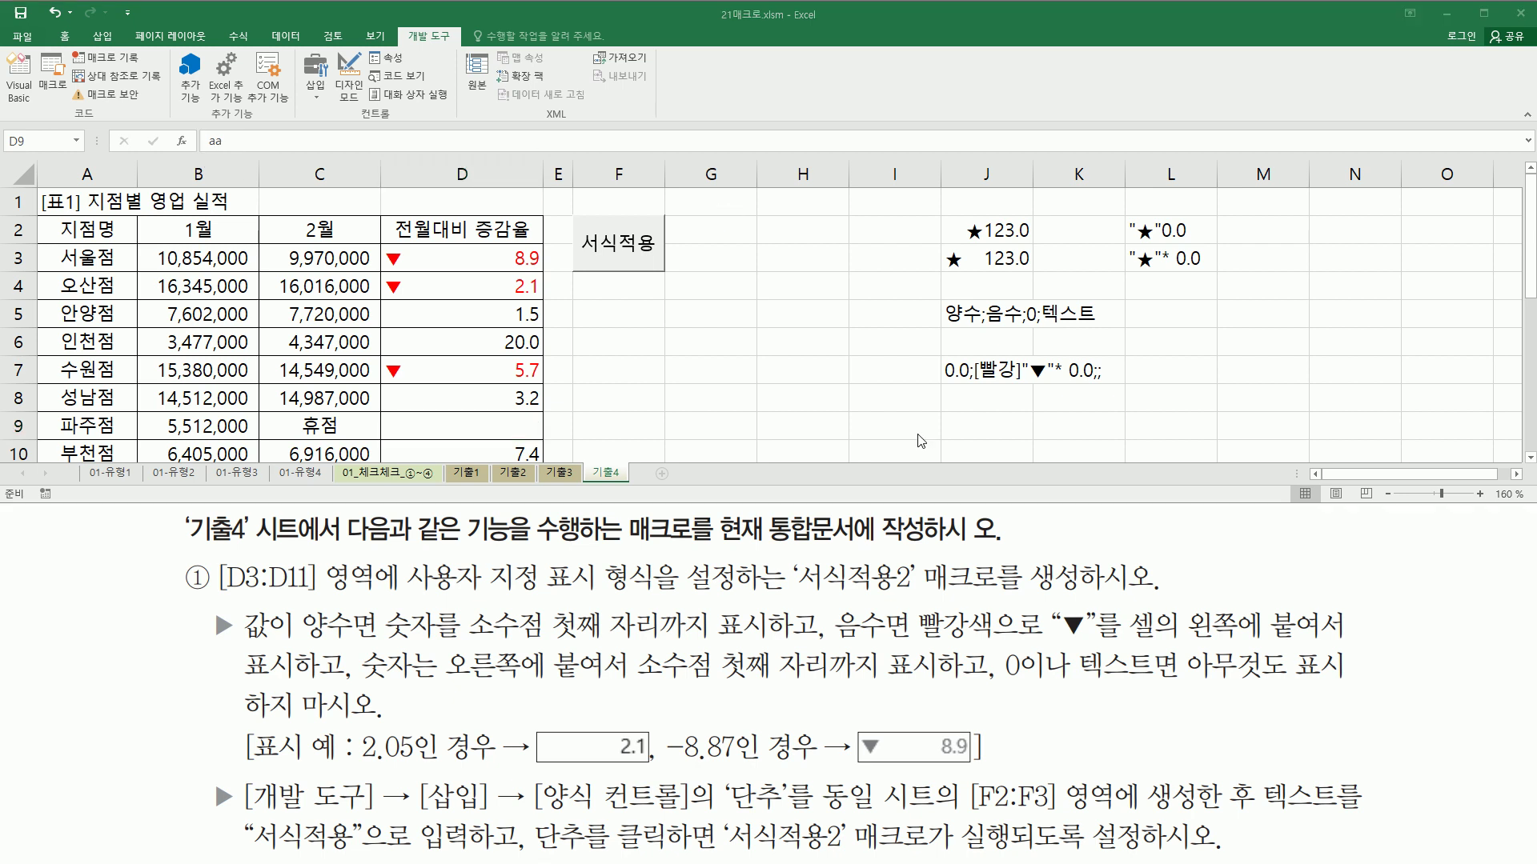
# Compare the task's rule for 0 or text with the two empty closing sections of the format code in J7
pyautogui.hotkey('ctrl', '2')
pyautogui.moveTo(1002, 682); pyautogui.dragTo(1144, 682)
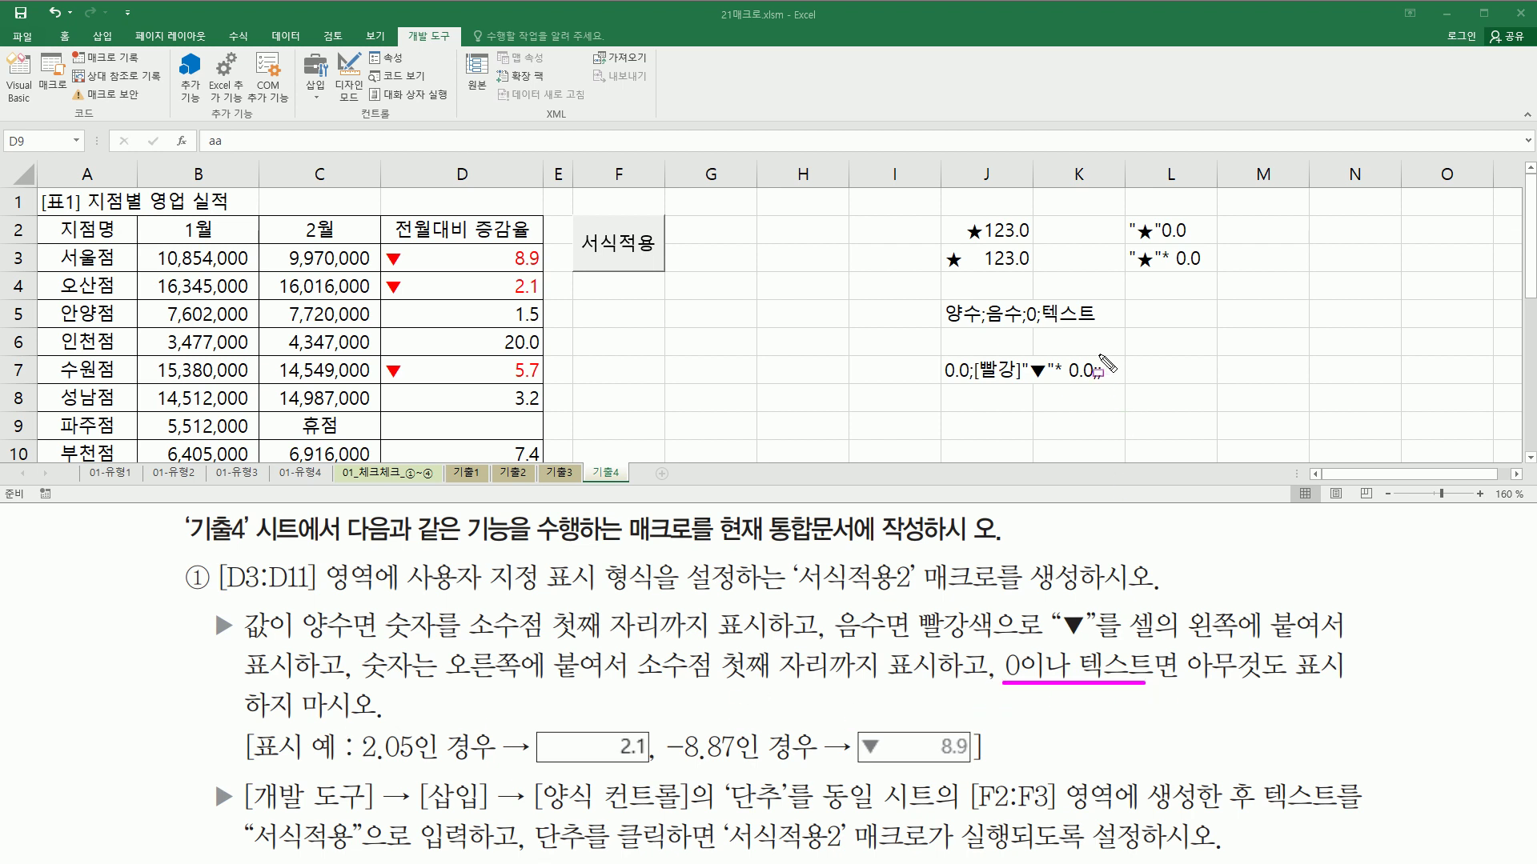
pyautogui.moveTo(1090, 353); pyautogui.dragTo(1126, 395)
pyautogui.press('Escape')
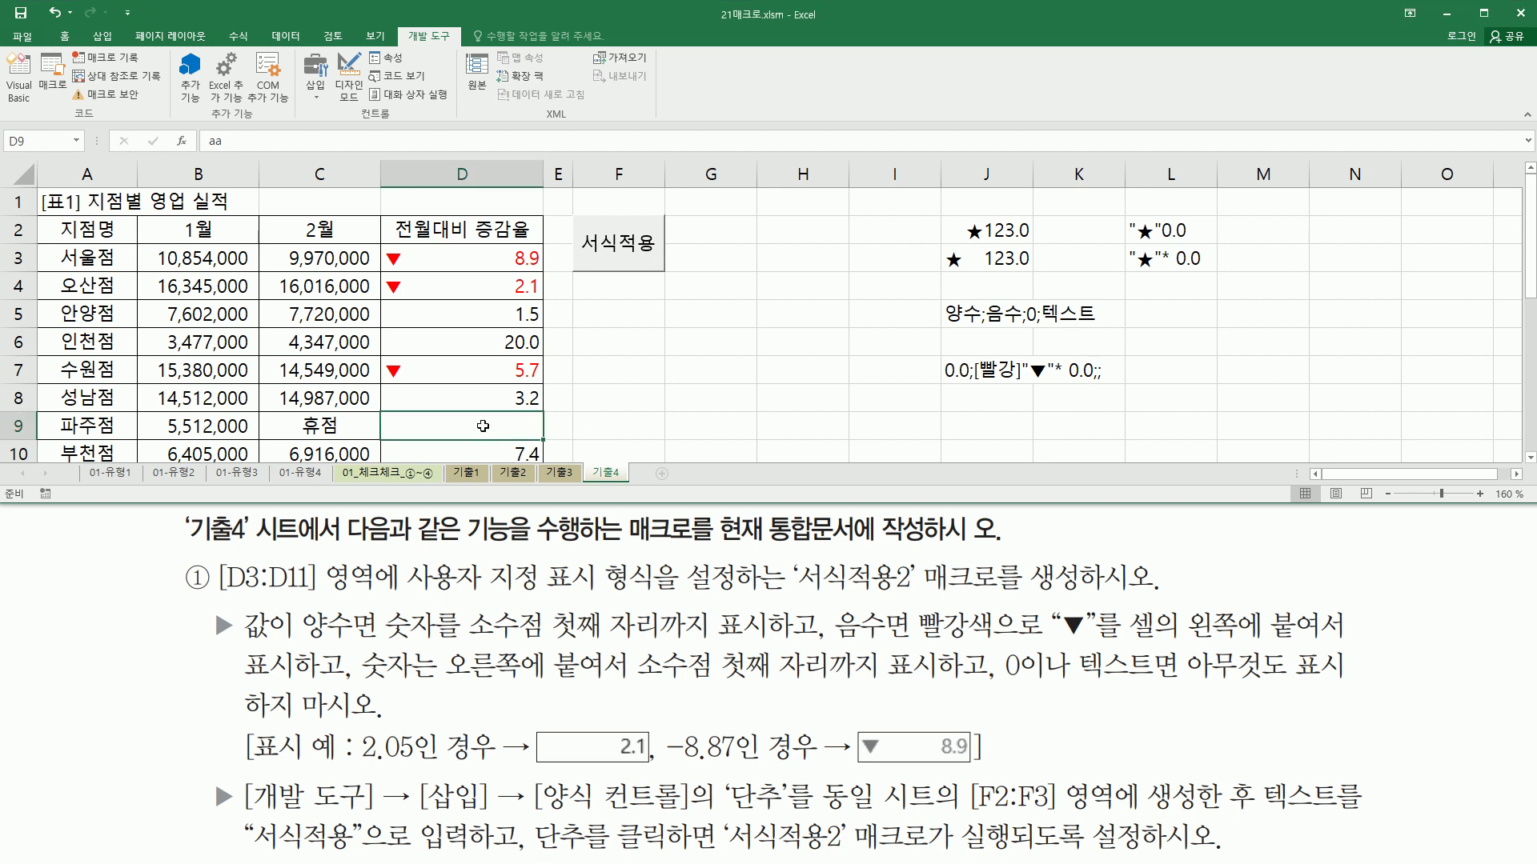
# Set the value of D9 back to 0
pyautogui.write('0')
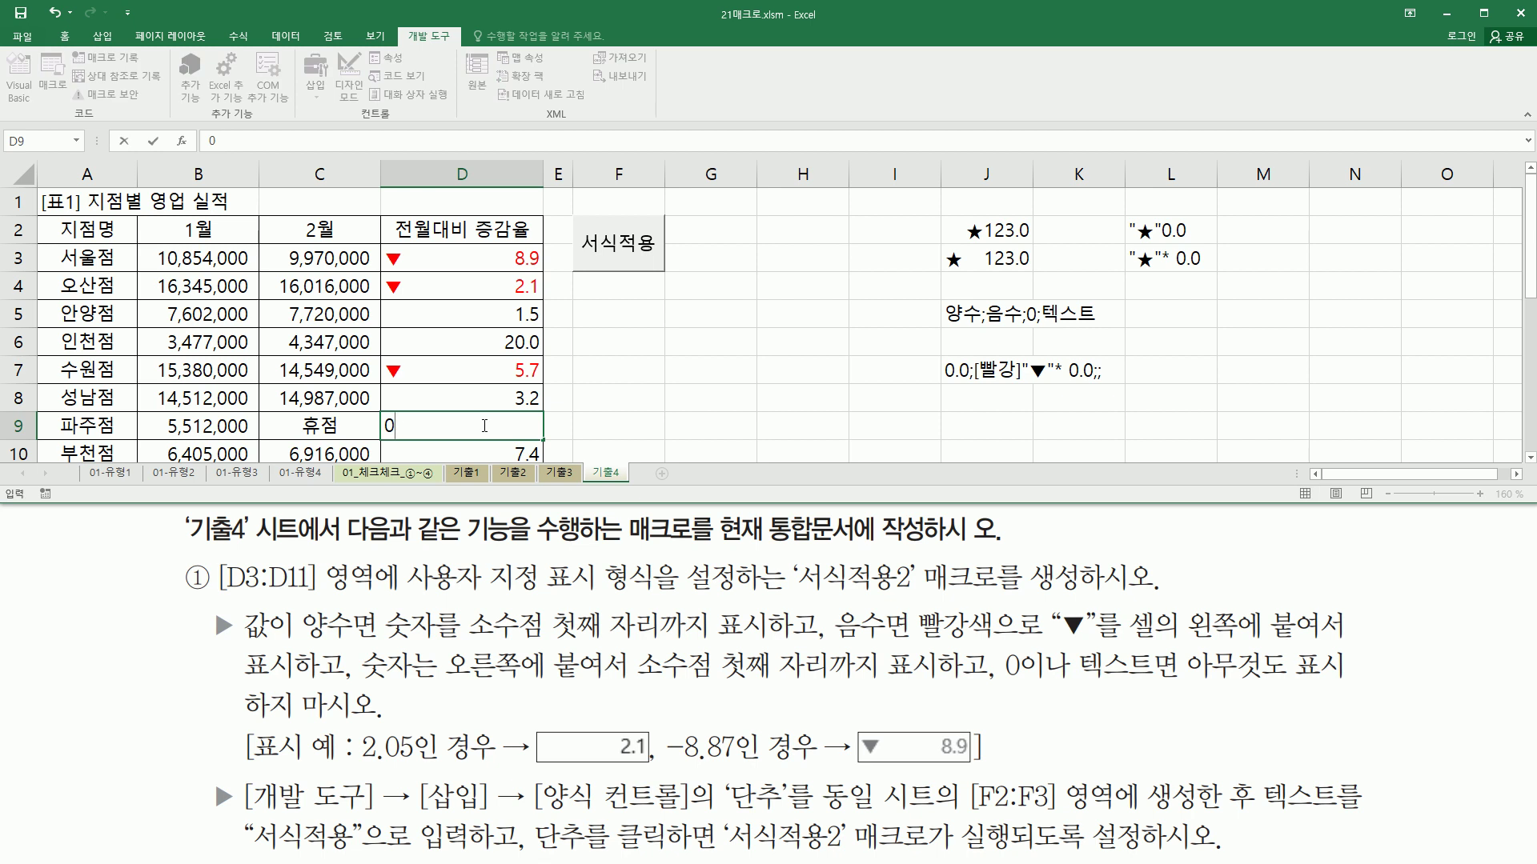
pyautogui.press('Return')
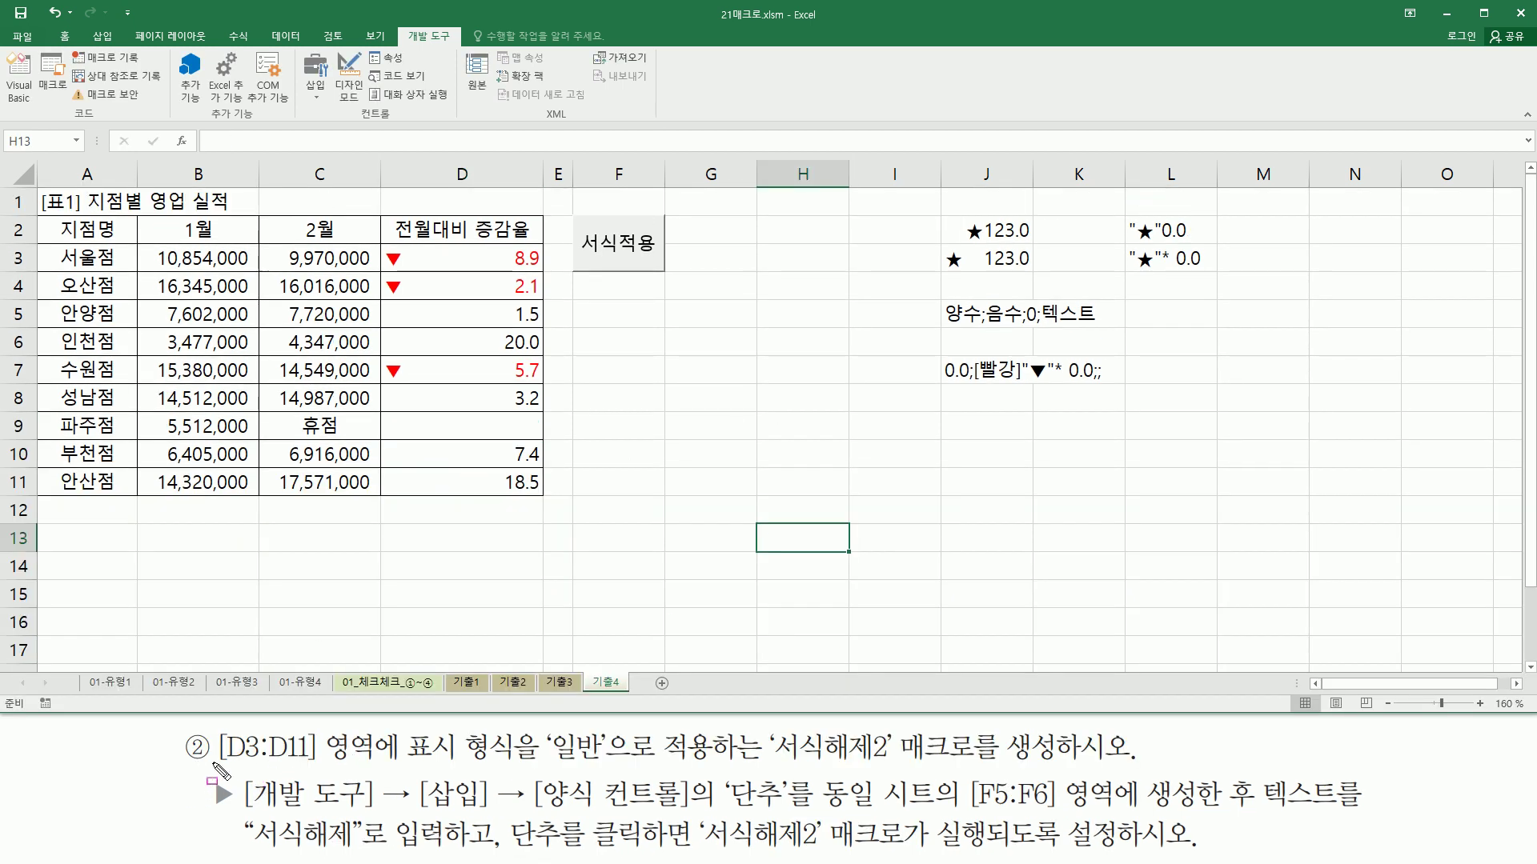
# Review the second task's requirements: target range, number format, macro name, button location on F5:F6, and caption
pyautogui.moveTo(211, 765)
pyautogui.mouseDown()
pyautogui.moveTo(312, 765)
pyautogui.moveTo(333, 728)
pyautogui.moveTo(406, 728)
pyautogui.moveTo(390, 729)
pyautogui.moveTo(457, 761)
pyautogui.moveTo(560, 744)
pyautogui.moveTo(553, 756)
pyautogui.moveTo(610, 767)
pyautogui.mouseUp()
pyautogui.moveTo(766, 763); pyautogui.dragTo(892, 764)
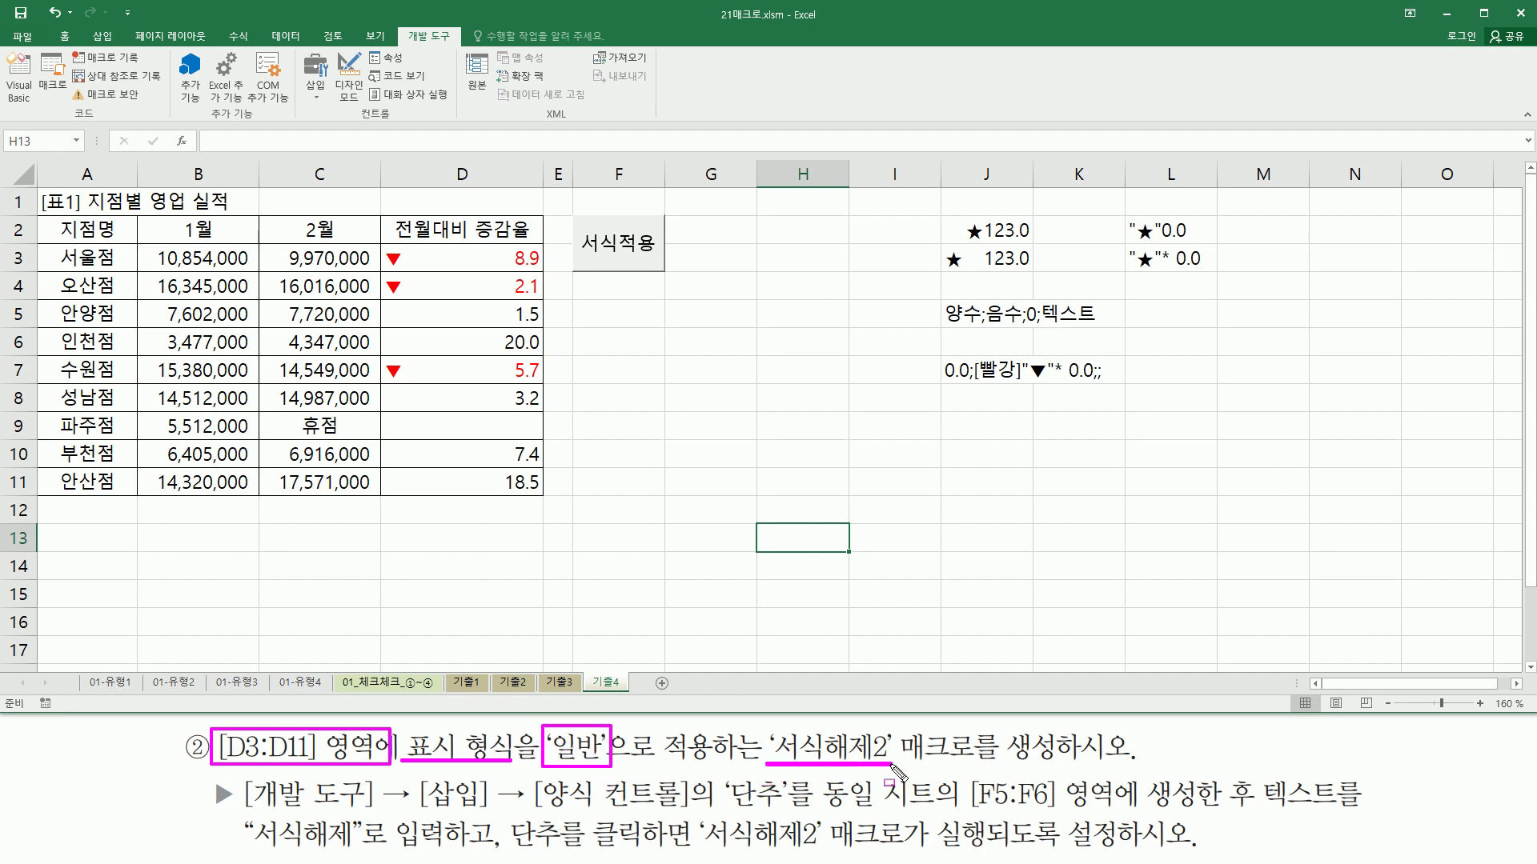
pyautogui.moveTo(244, 813); pyautogui.dragTo(788, 814)
pyautogui.moveTo(965, 813); pyautogui.dragTo(1071, 813)
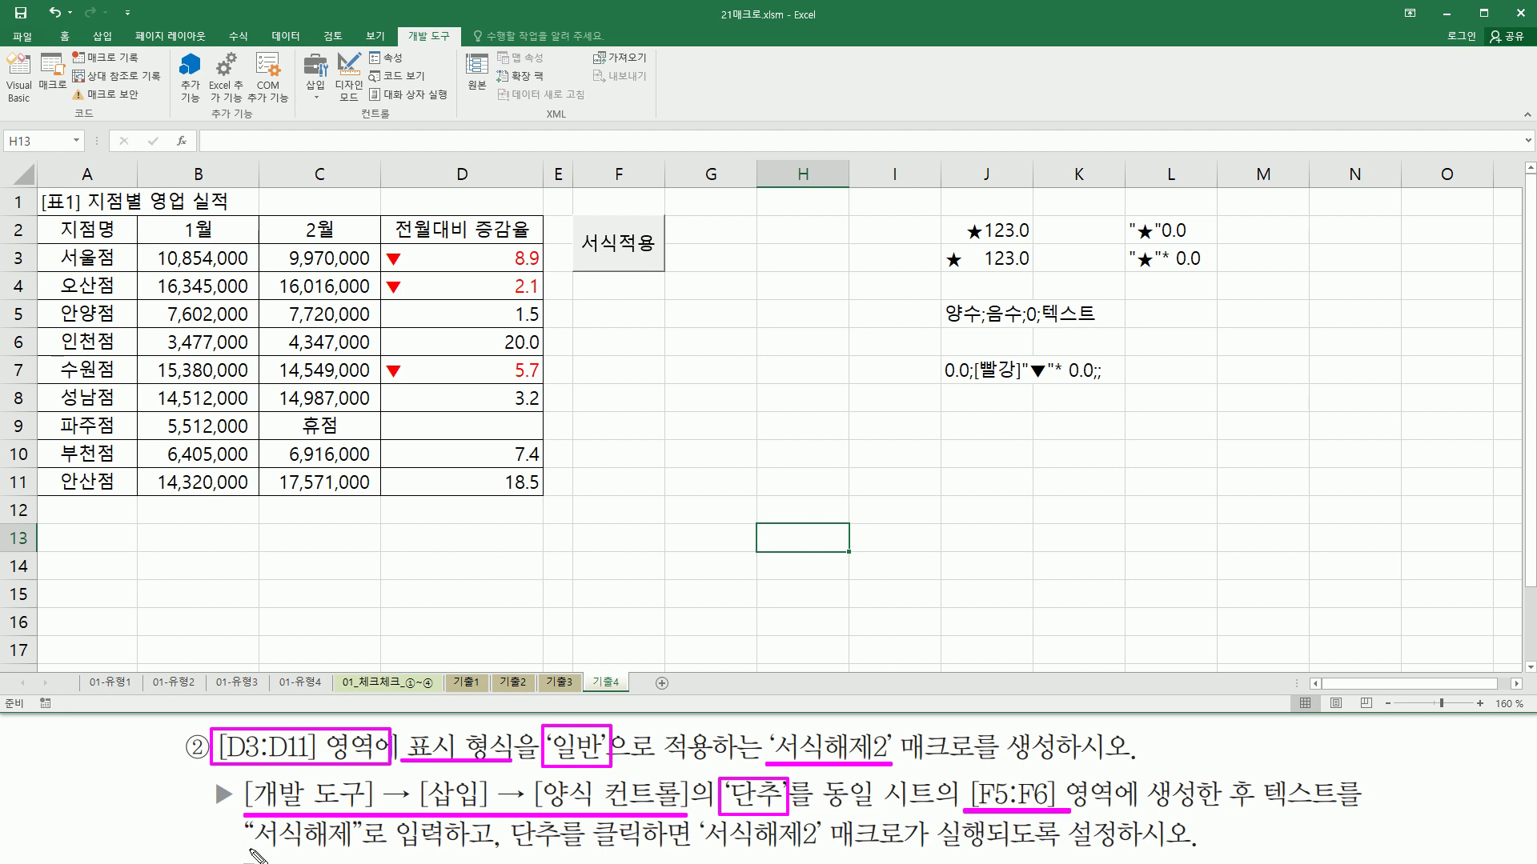
pyautogui.moveTo(253, 849); pyautogui.dragTo(358, 850)
pyautogui.moveTo(703, 850); pyautogui.dragTo(816, 850)
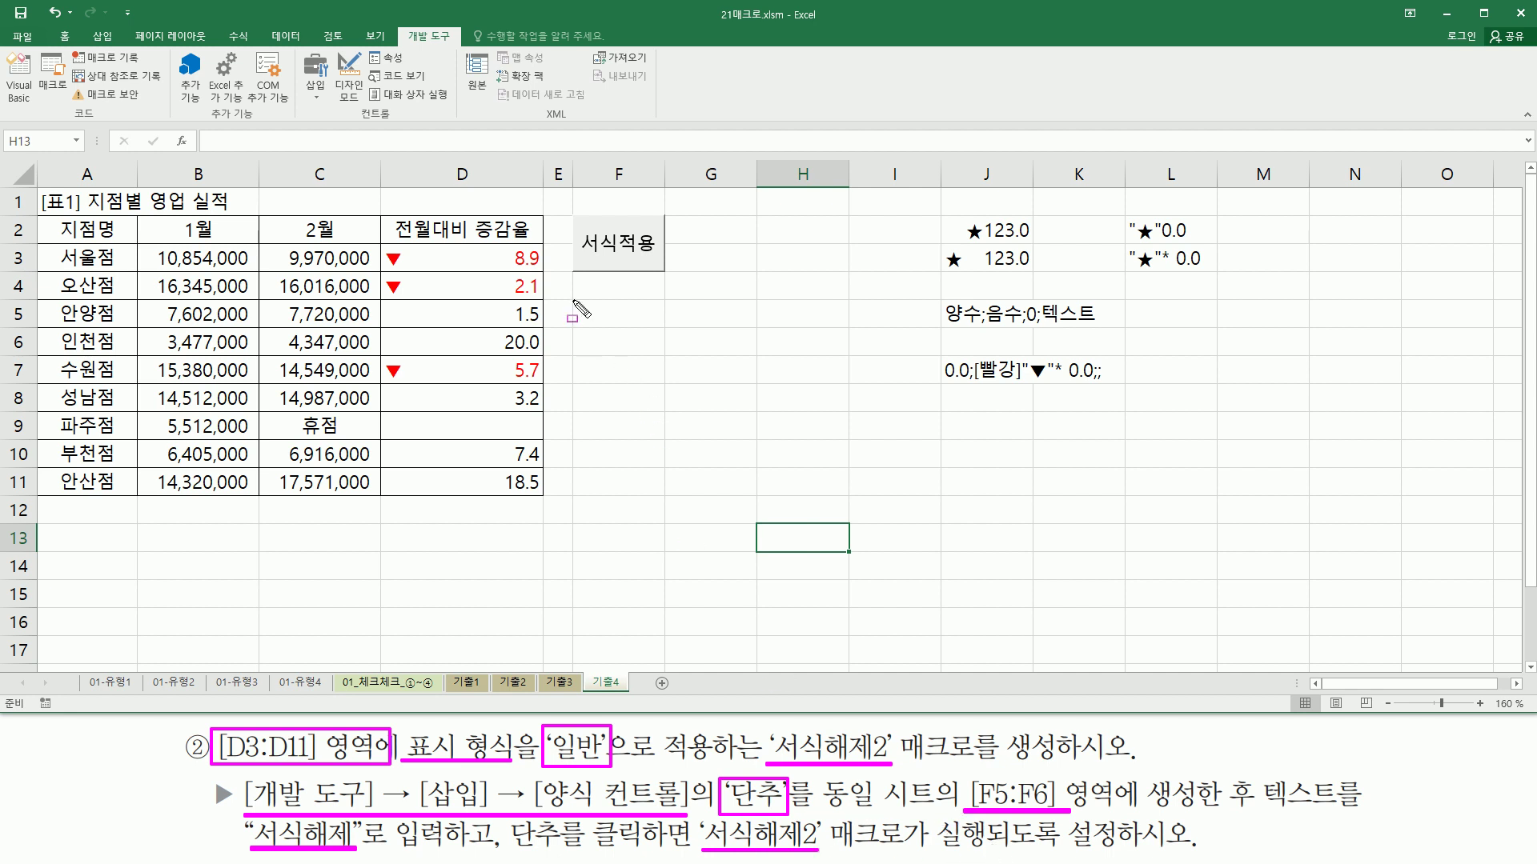
pyautogui.moveTo(573, 300)
pyautogui.mouseDown()
pyautogui.moveTo(634, 357)
pyautogui.moveTo(664, 358)
pyautogui.mouseUp()
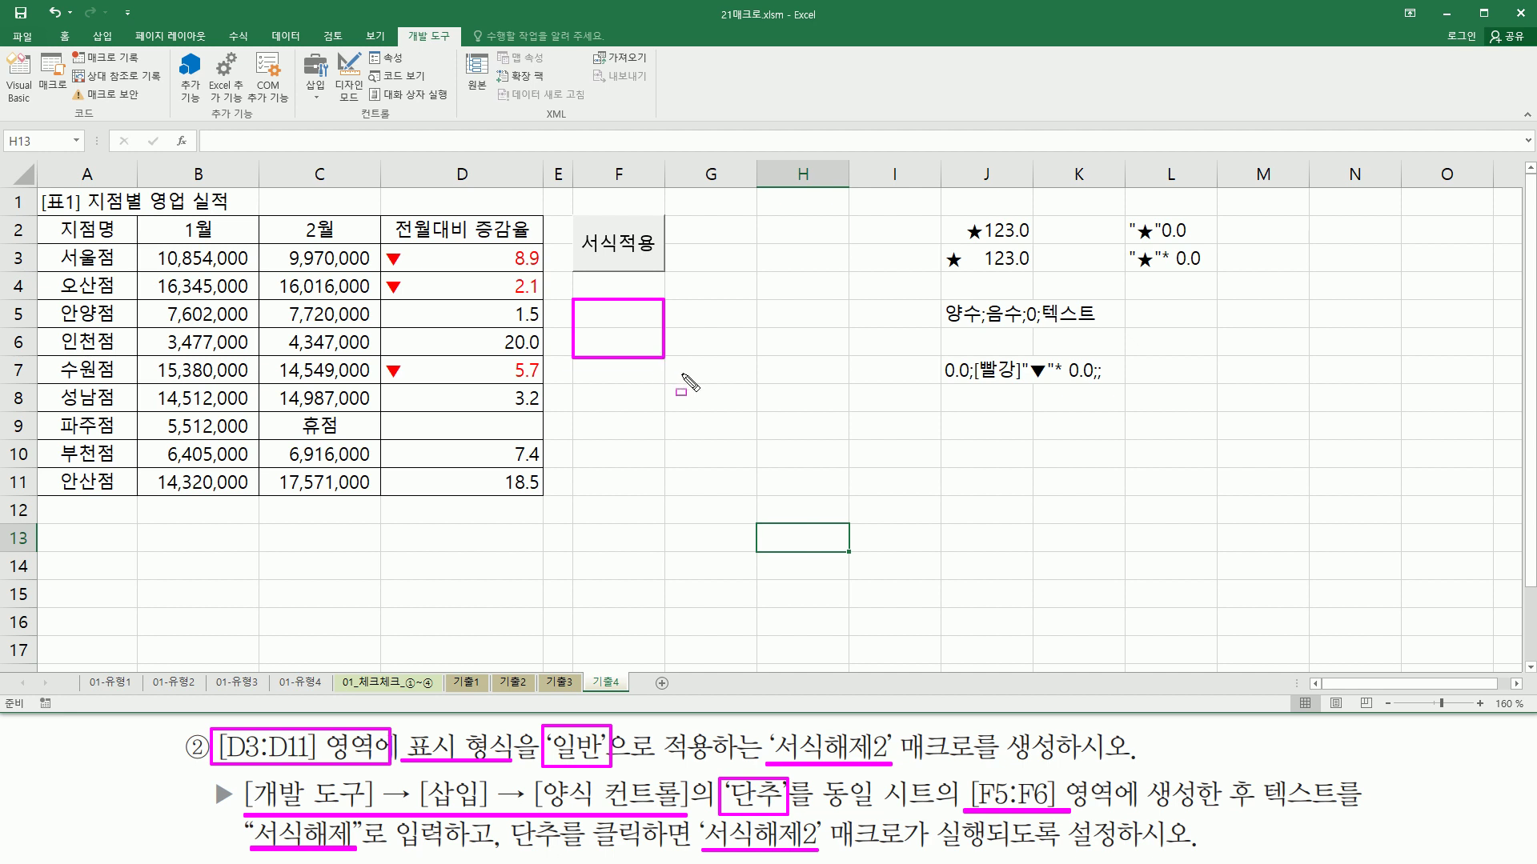
pyautogui.press('Escape')
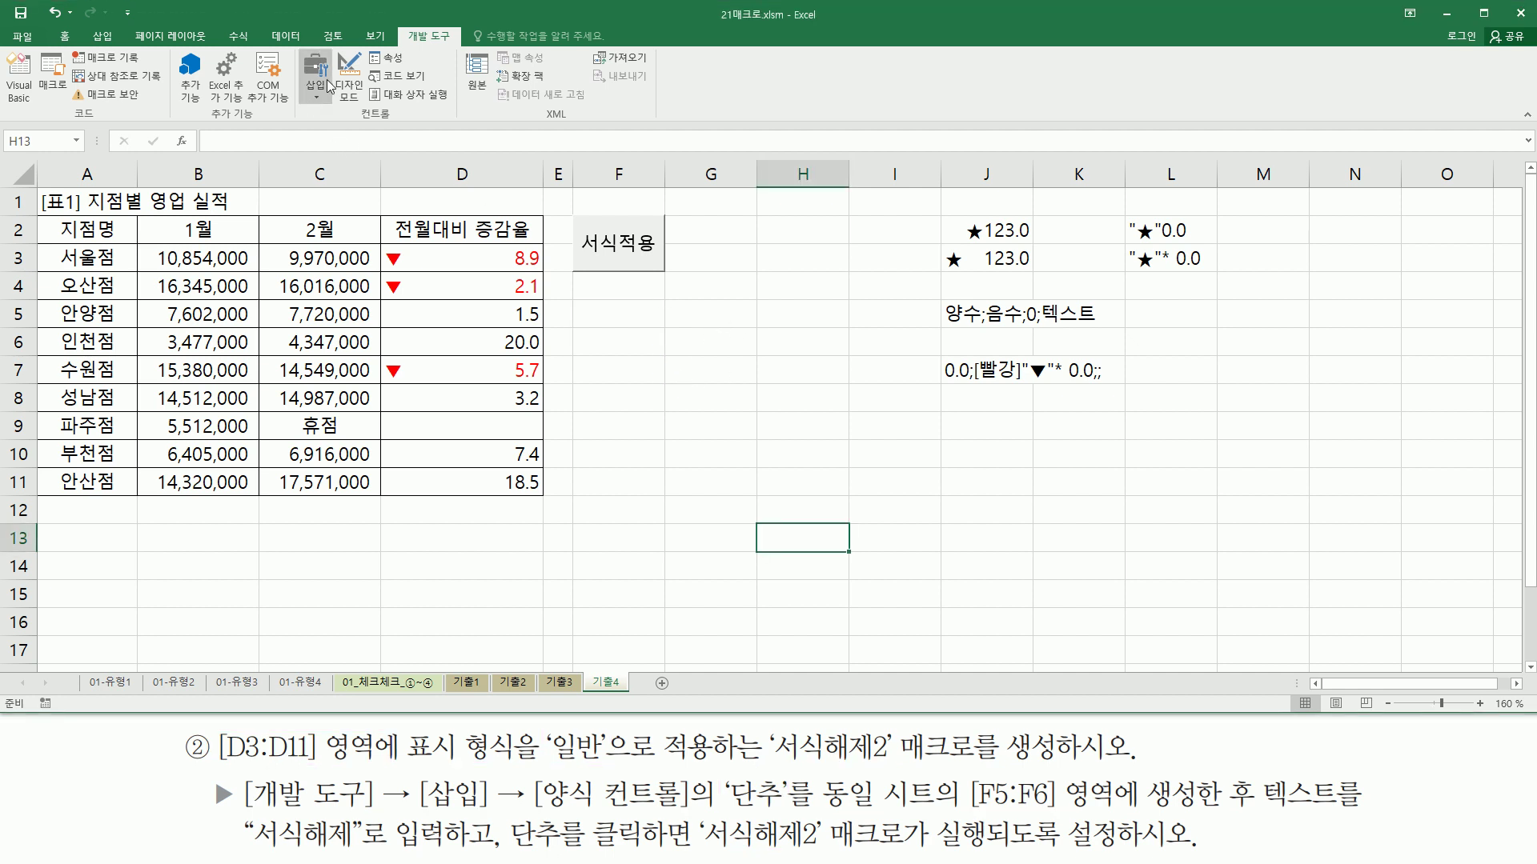
# Place a form control button covering cells F5:F6
pyautogui.click(321, 85)
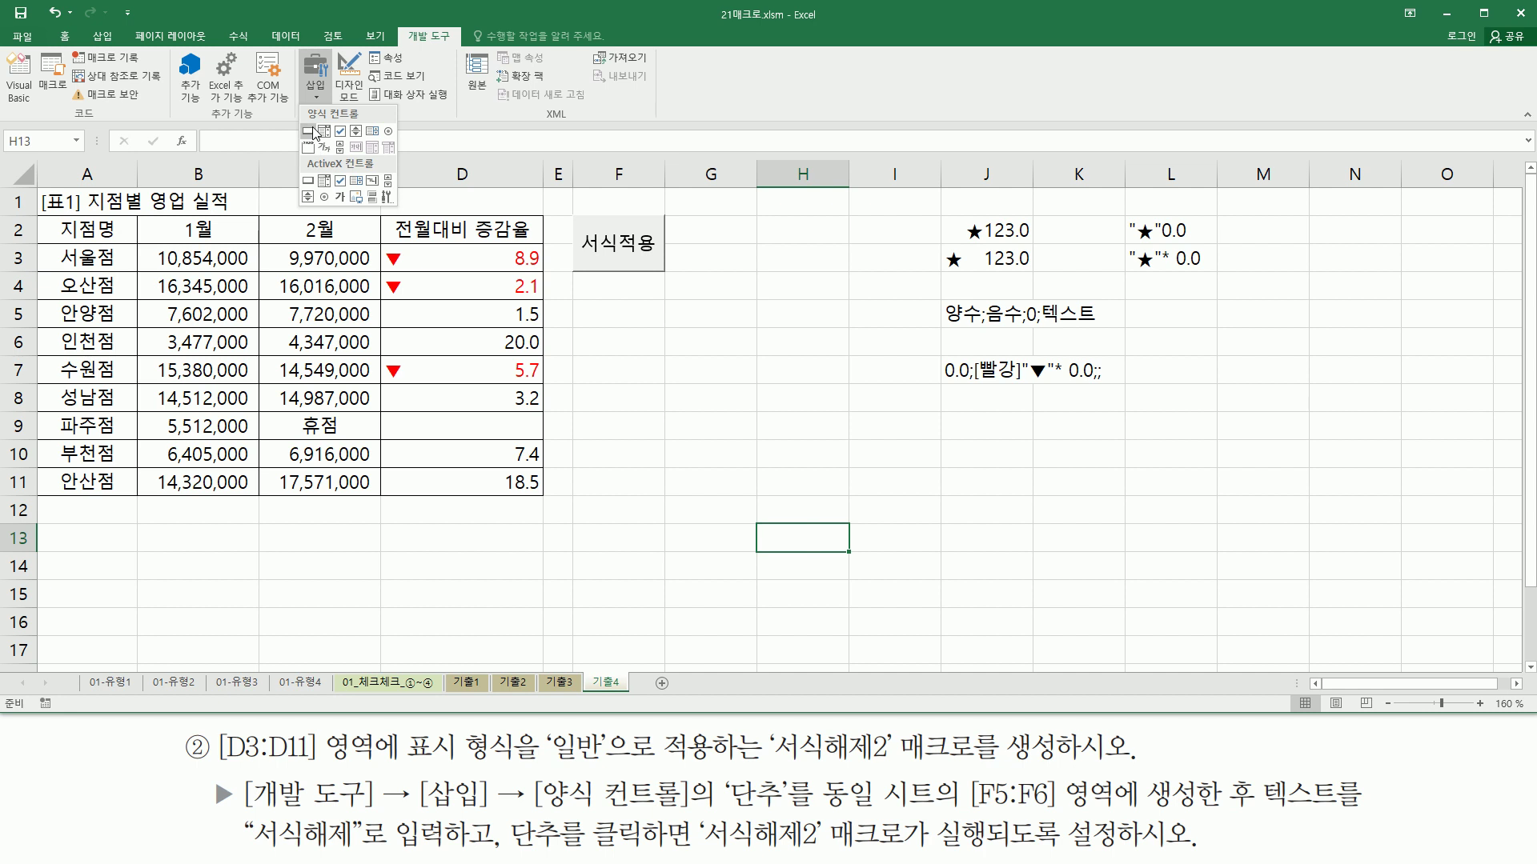
pyautogui.click(308, 131)
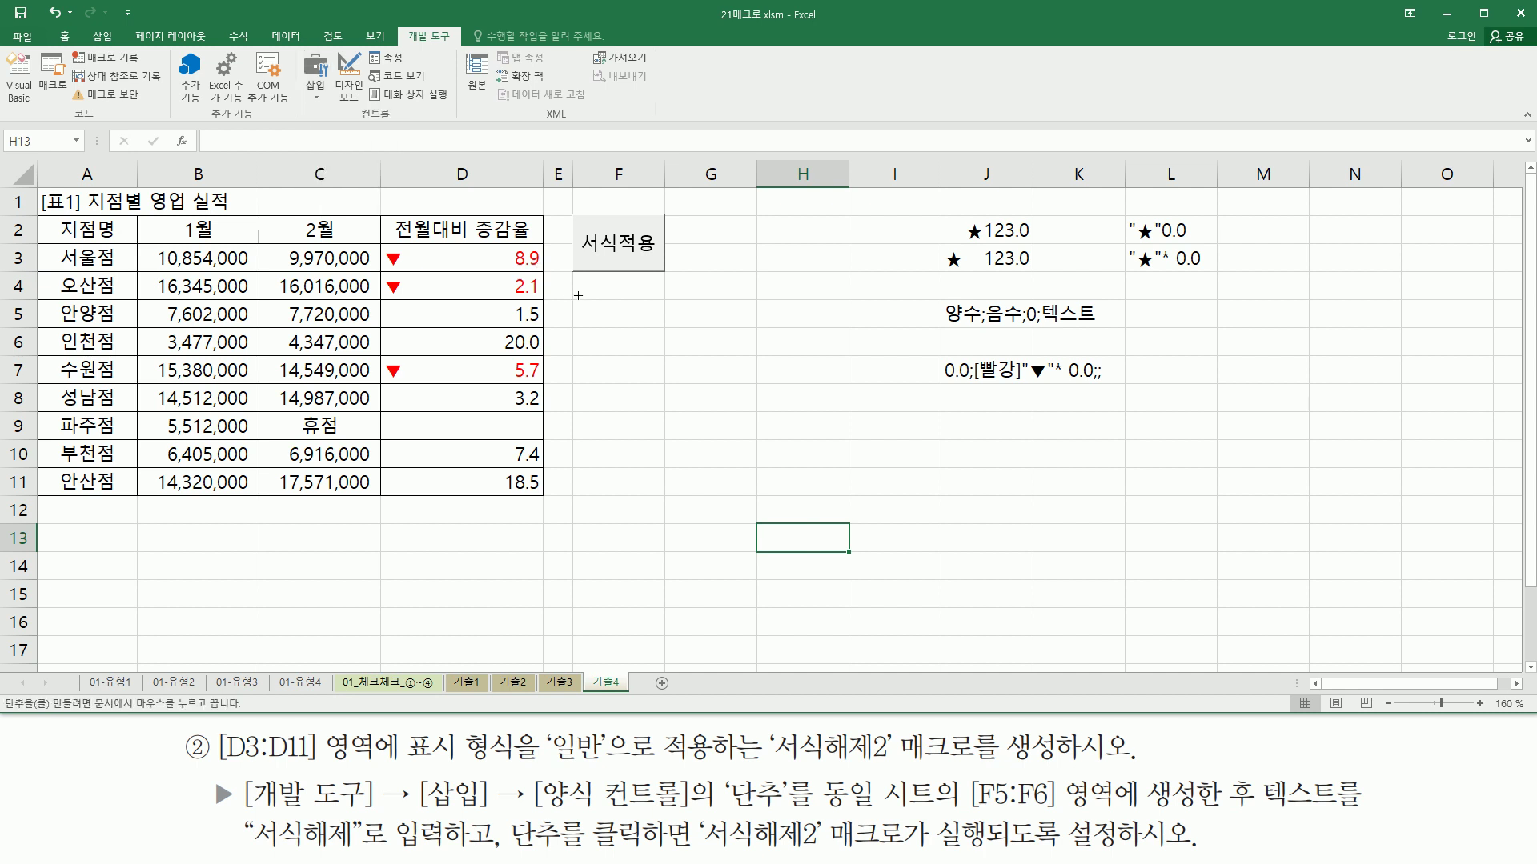
pyautogui.moveTo(572, 299); pyautogui.dragTo(608, 355)
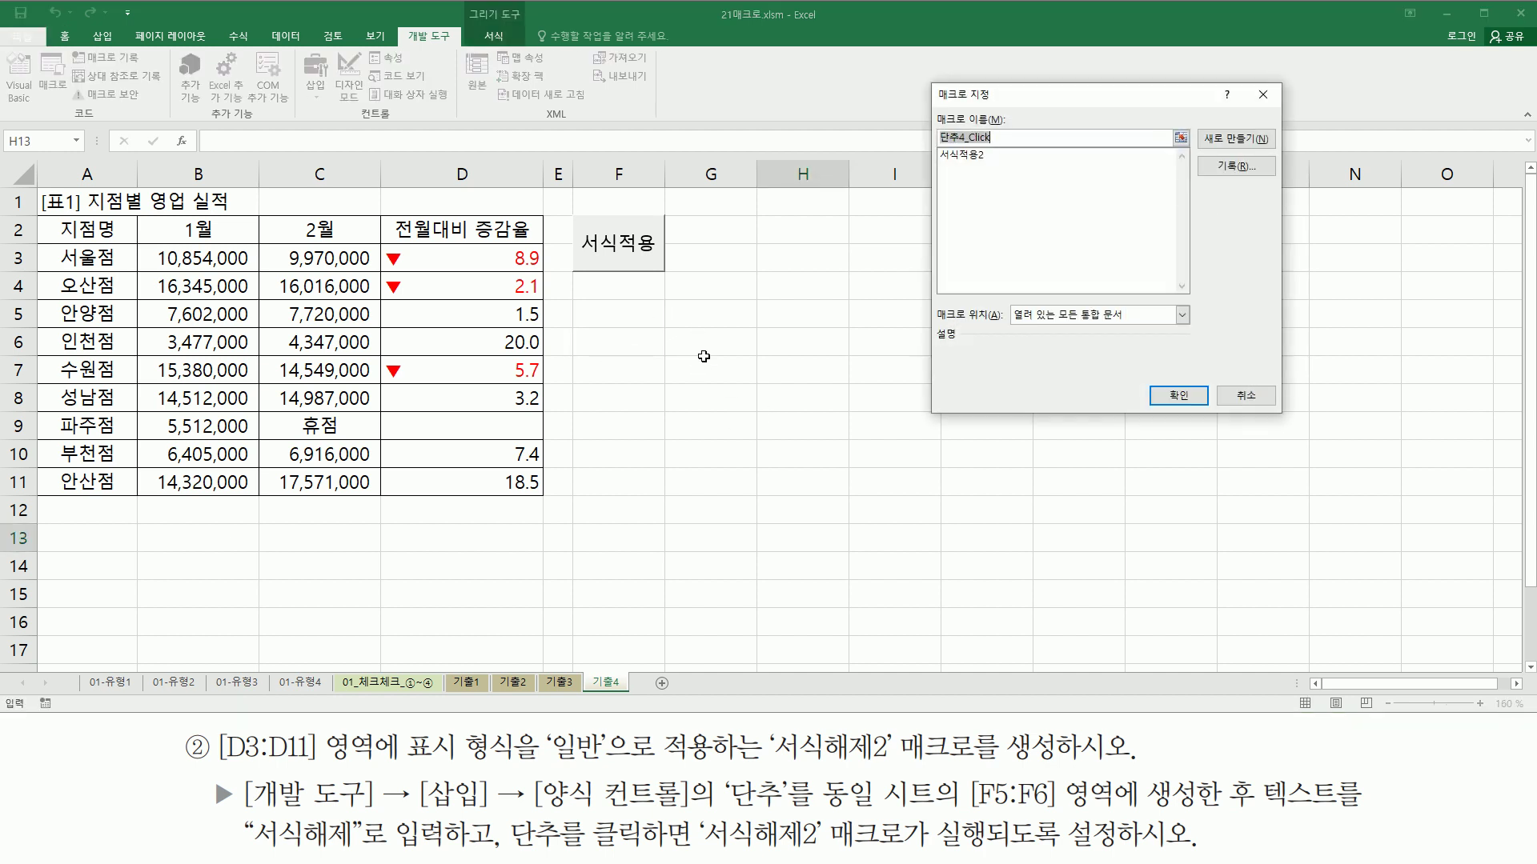
# Assign the new button a macro named 서식해제2 and start recording it in the current workbook
pyautogui.write('t')
pyautogui.press('BackSpace')
pyautogui.press('Hangul')
pyautogui.write('서식해제22')
pyautogui.click(1241, 168)
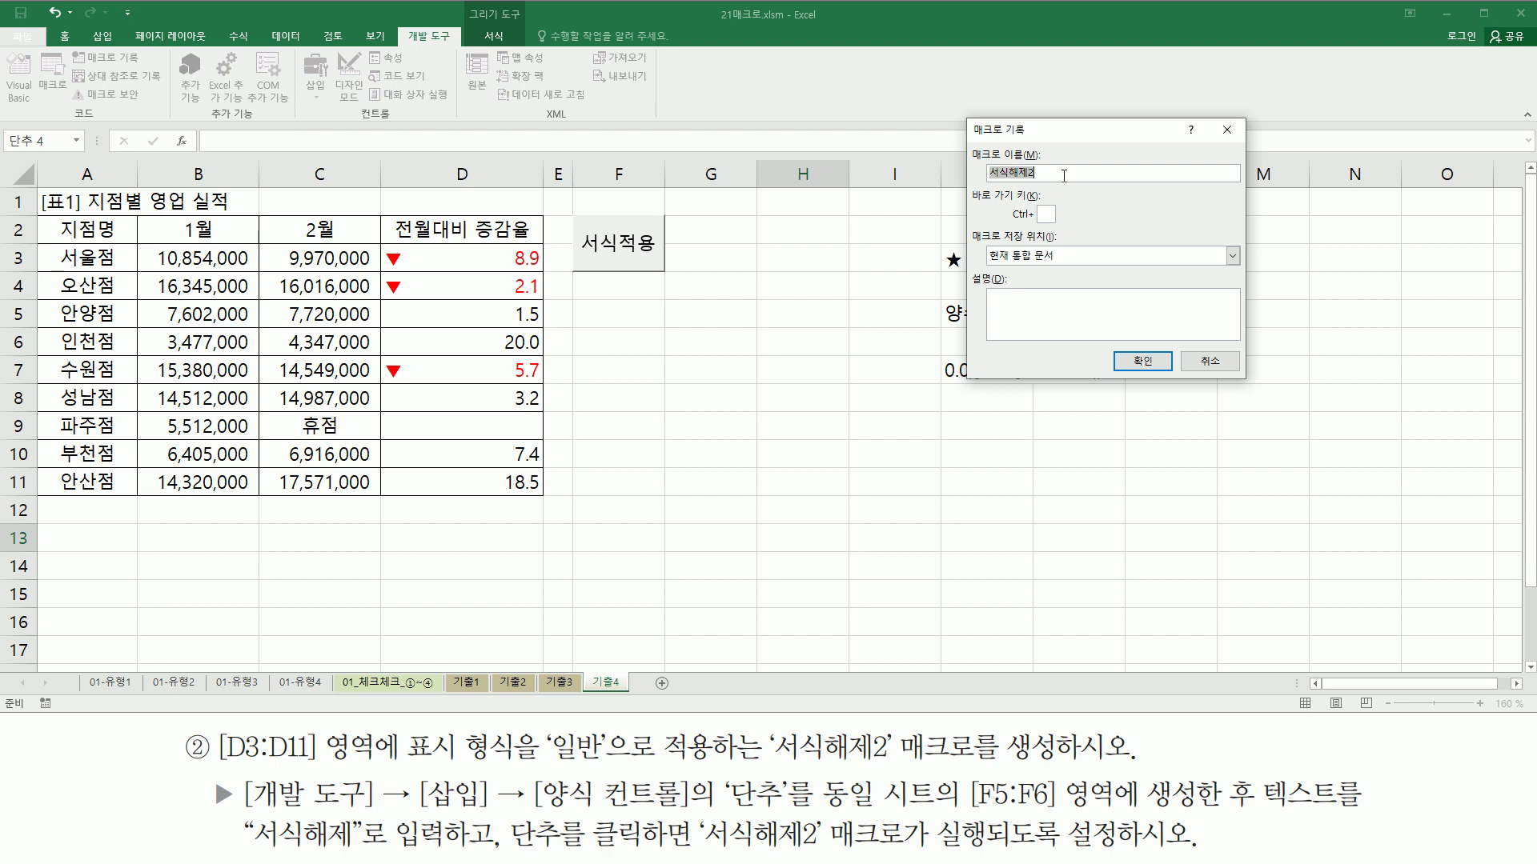
pyautogui.click(1063, 174)
pyautogui.click(1142, 362)
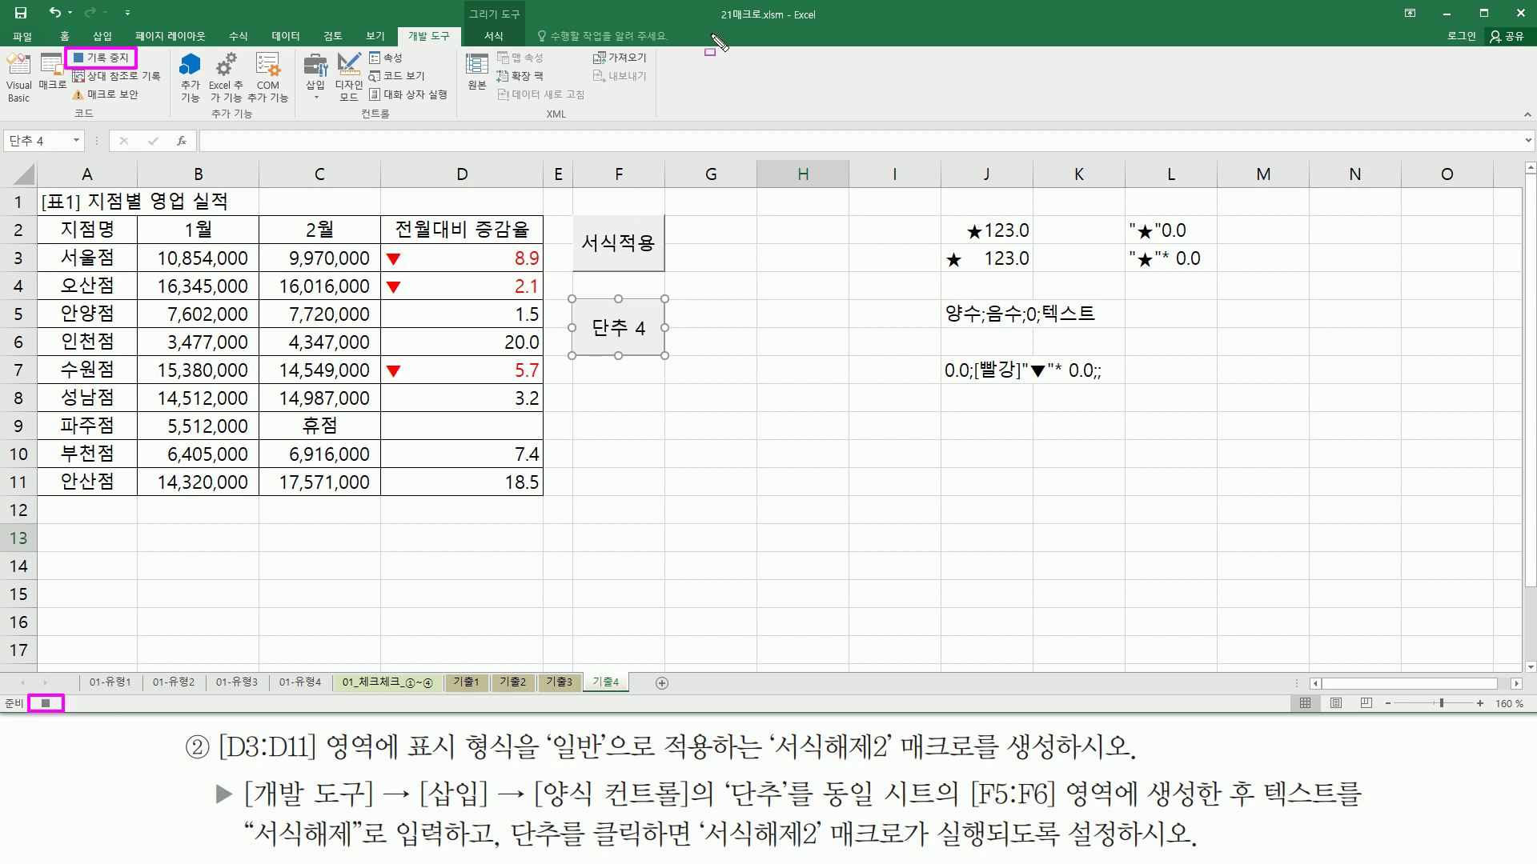
# Apply the 일반 number format to D3:D11
pyautogui.click(643, 333)
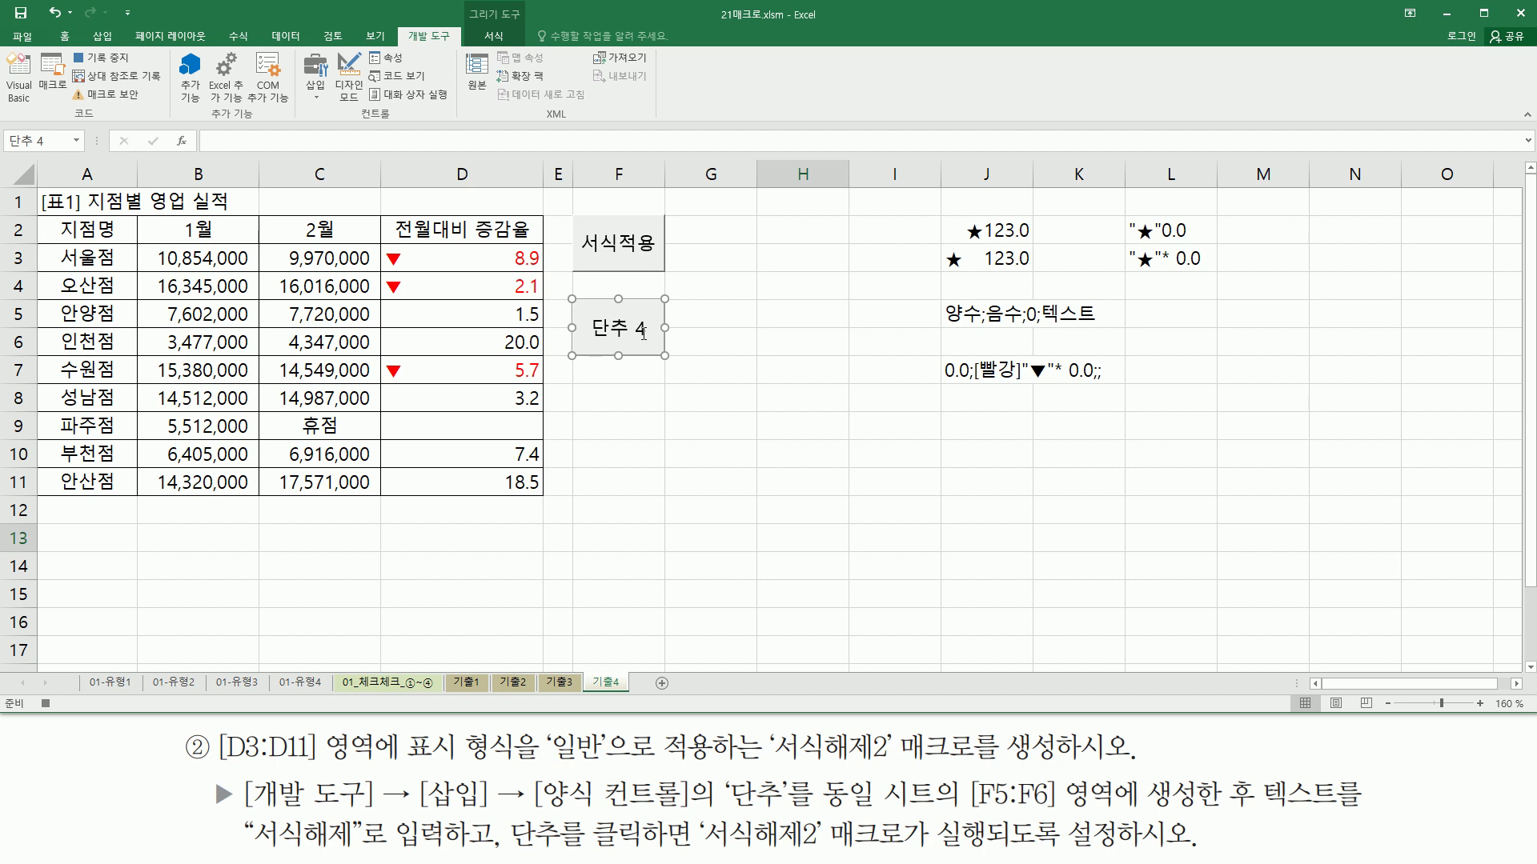
pyautogui.click(463, 259)
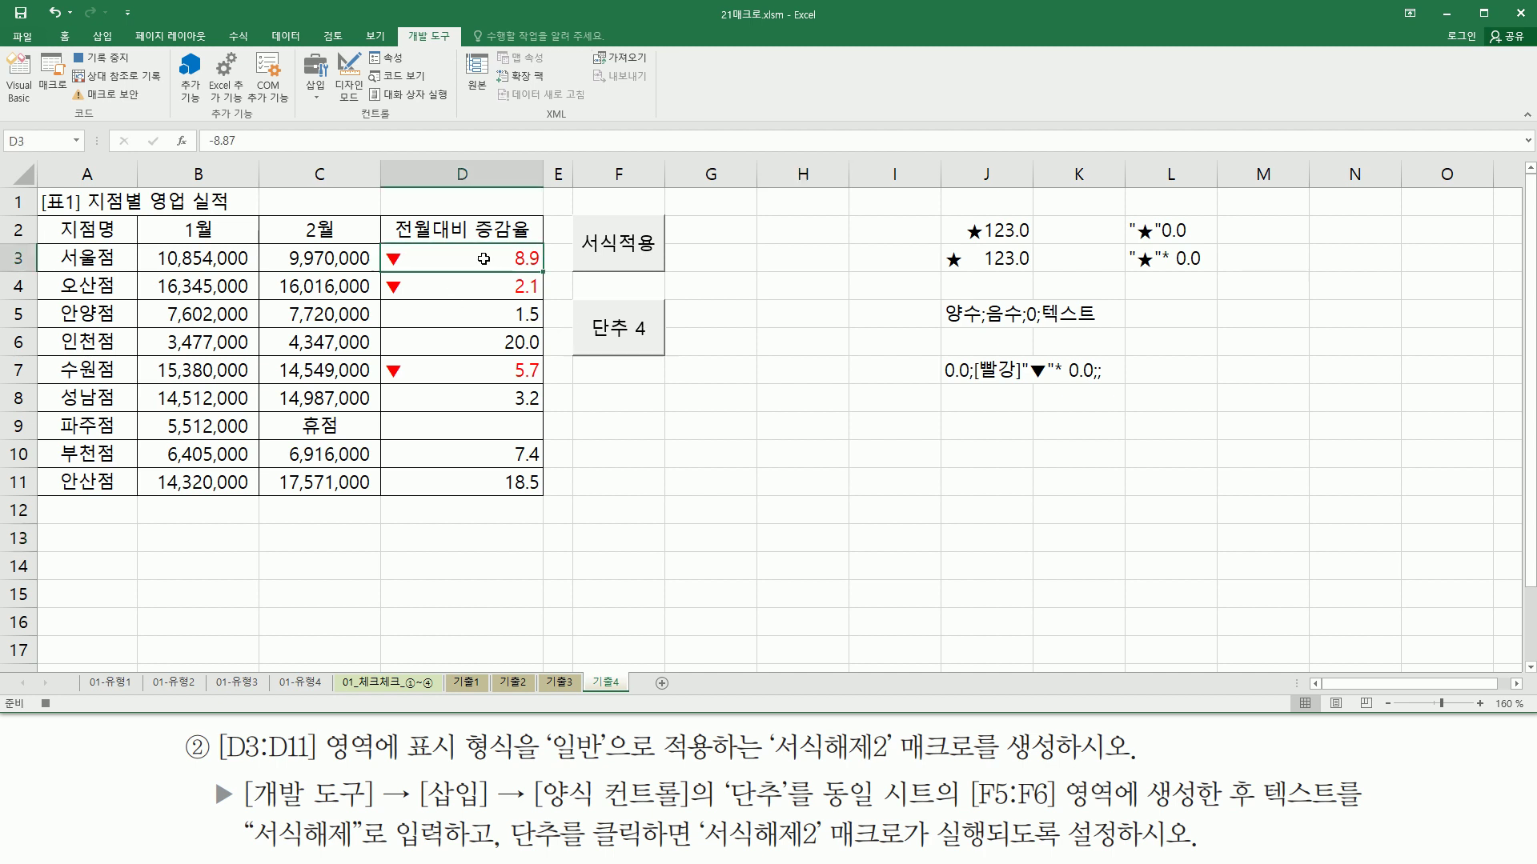
pyautogui.moveTo(475, 260); pyautogui.dragTo(497, 474)
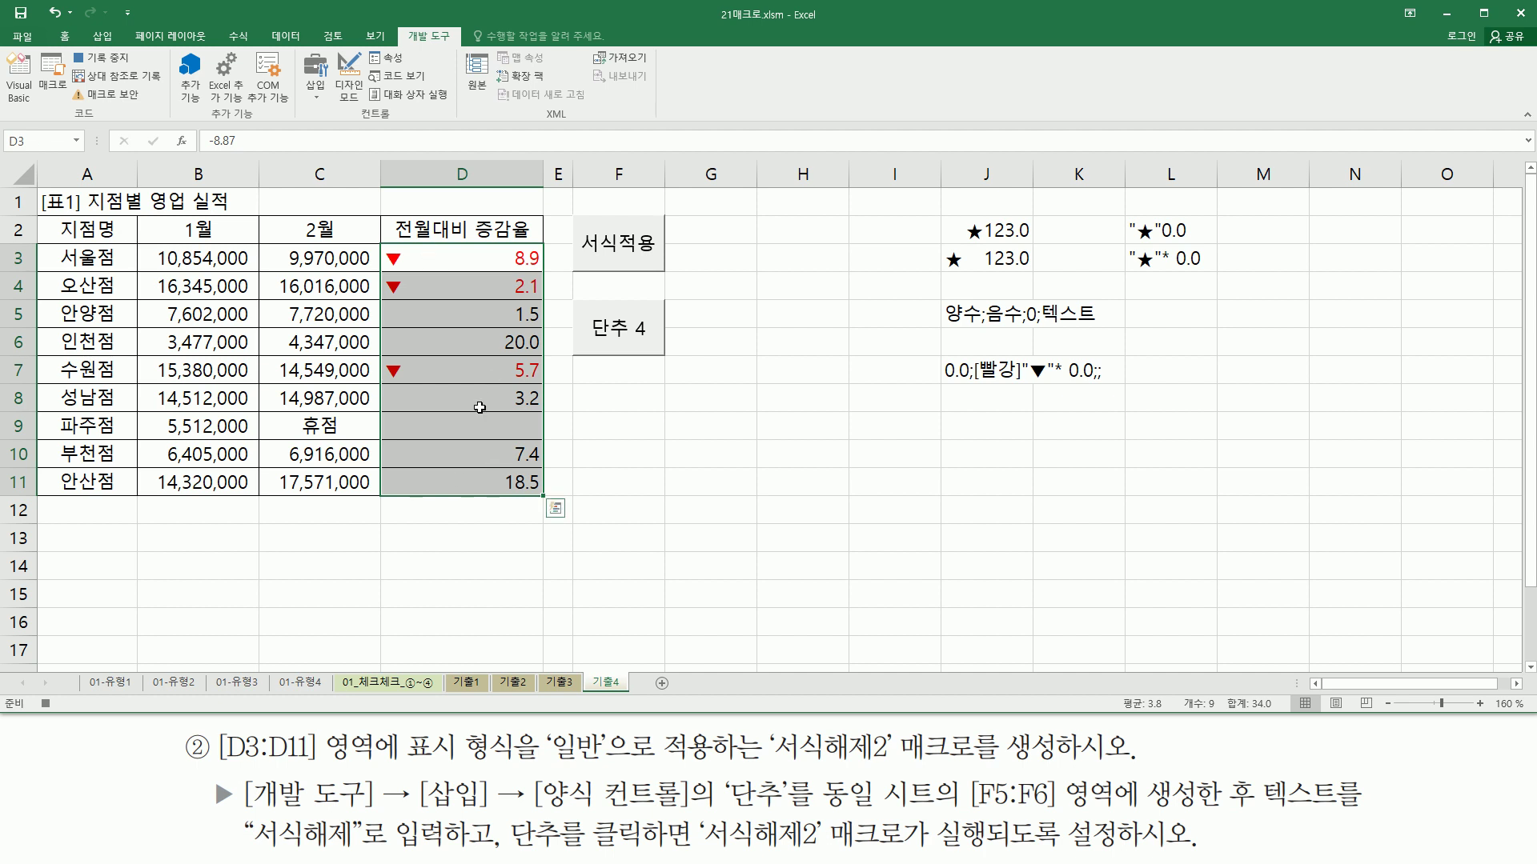
pyautogui.hotkey('ctrl', '1')
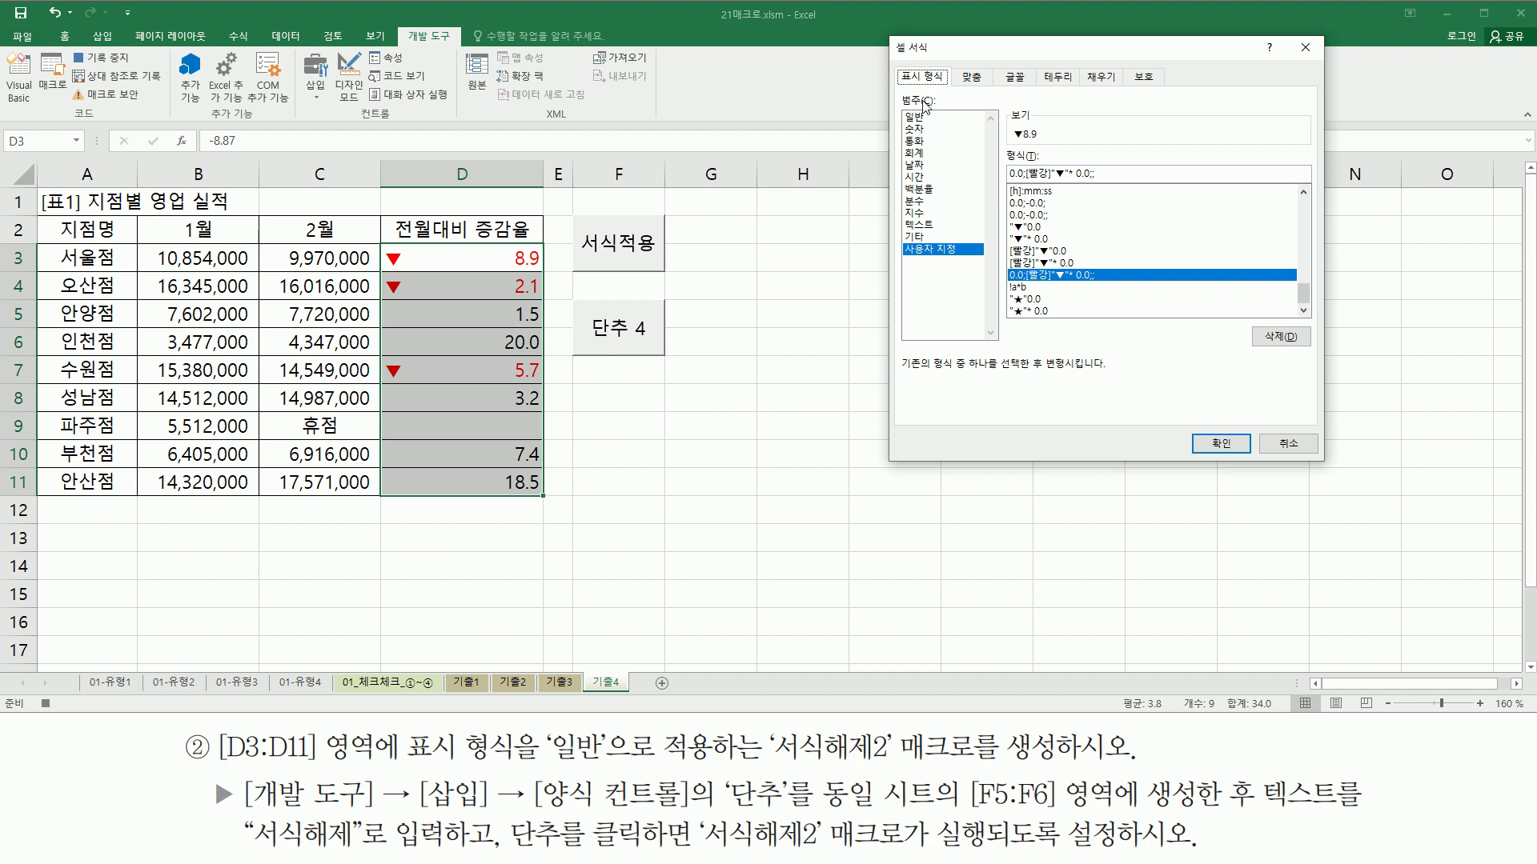
pyautogui.click(915, 117)
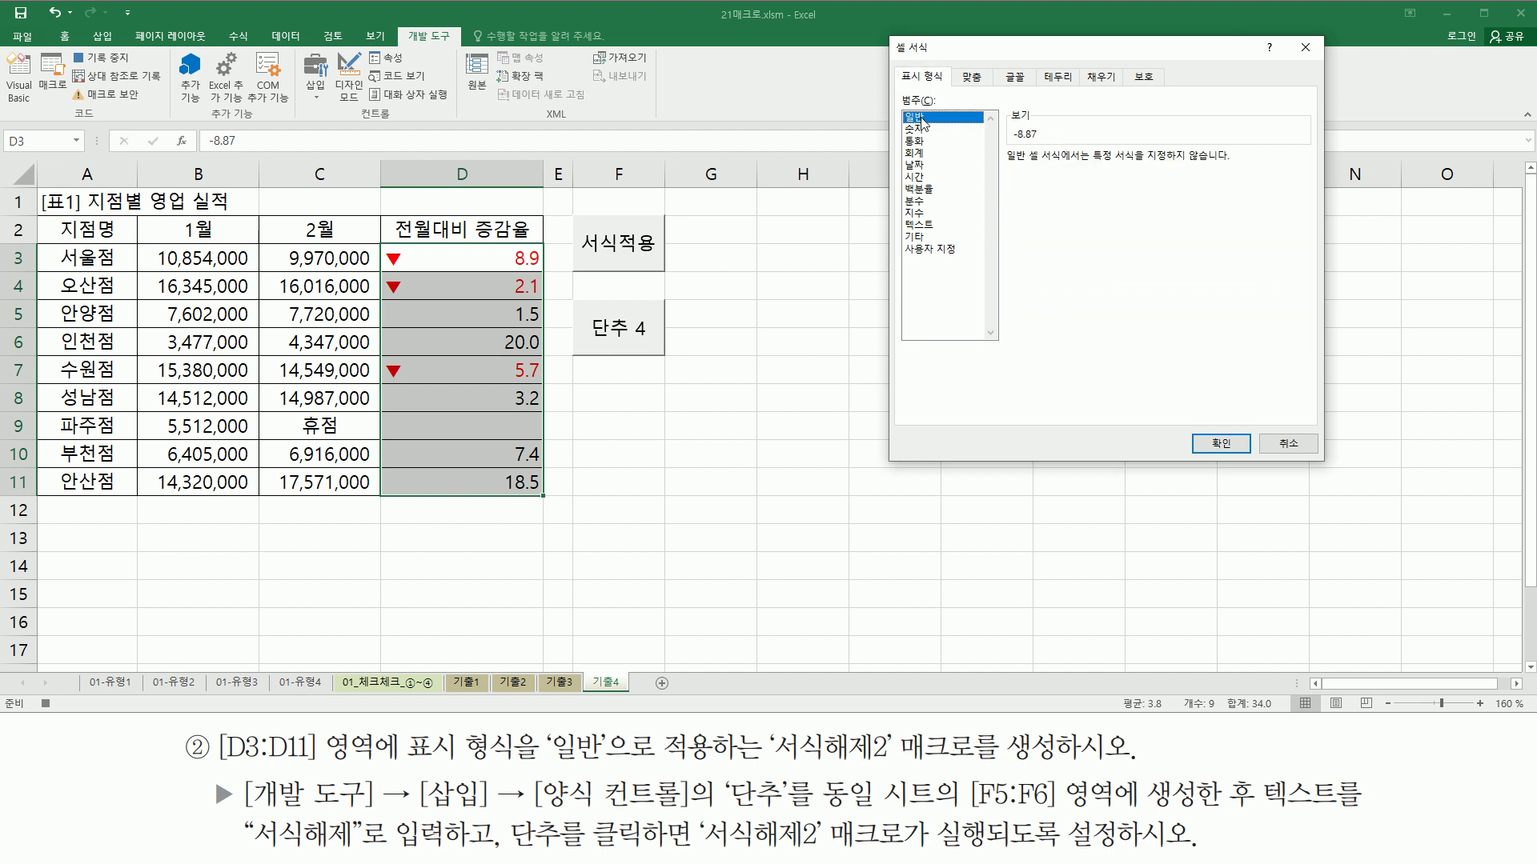
pyautogui.click(1215, 445)
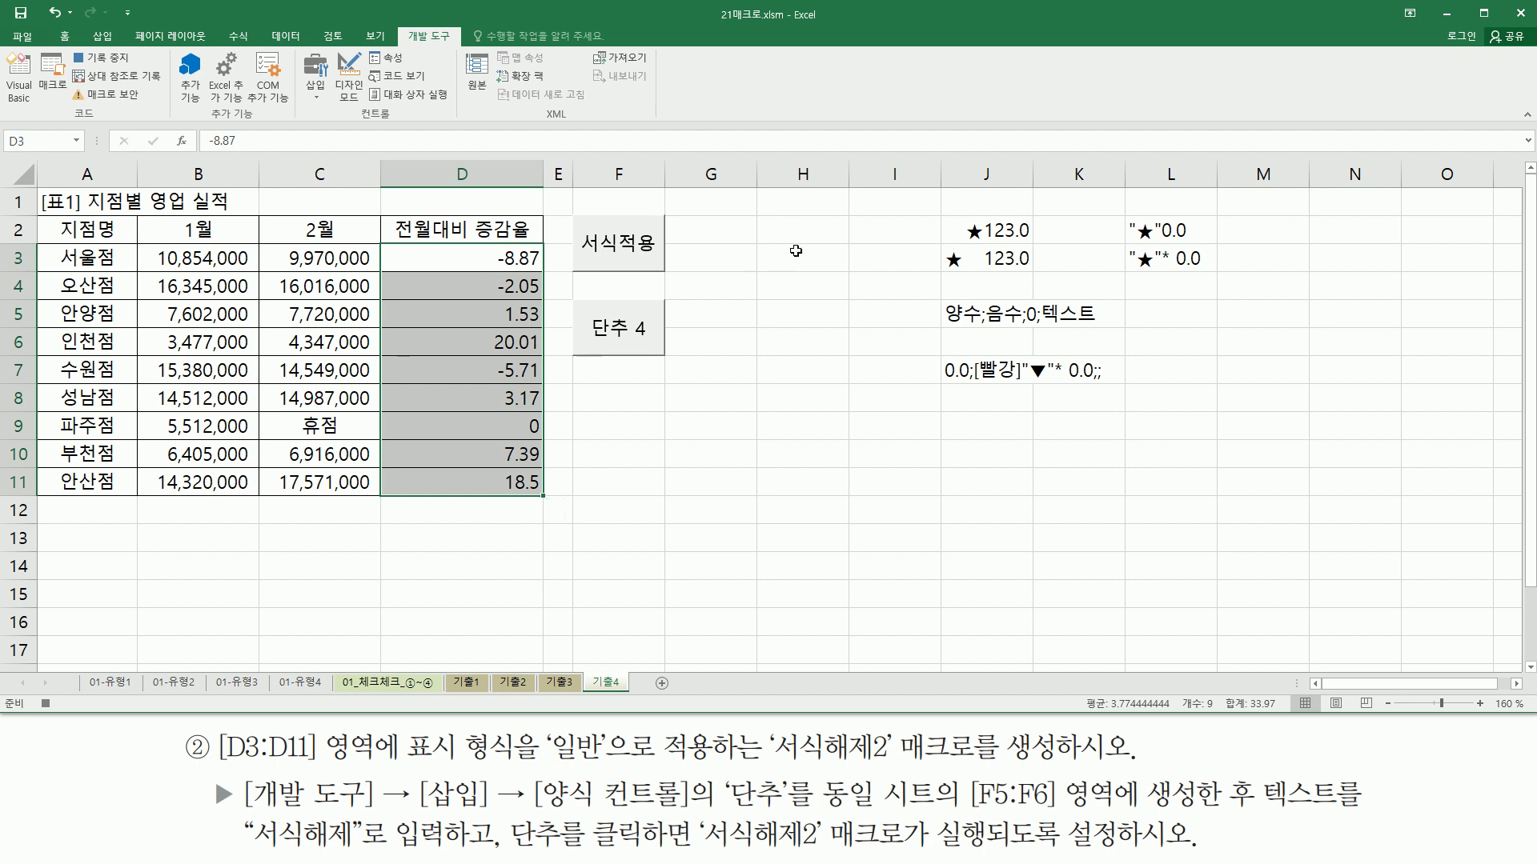
# Deselect the range by selecting cell I1 and stop recording the macro
pyautogui.click(866, 206)
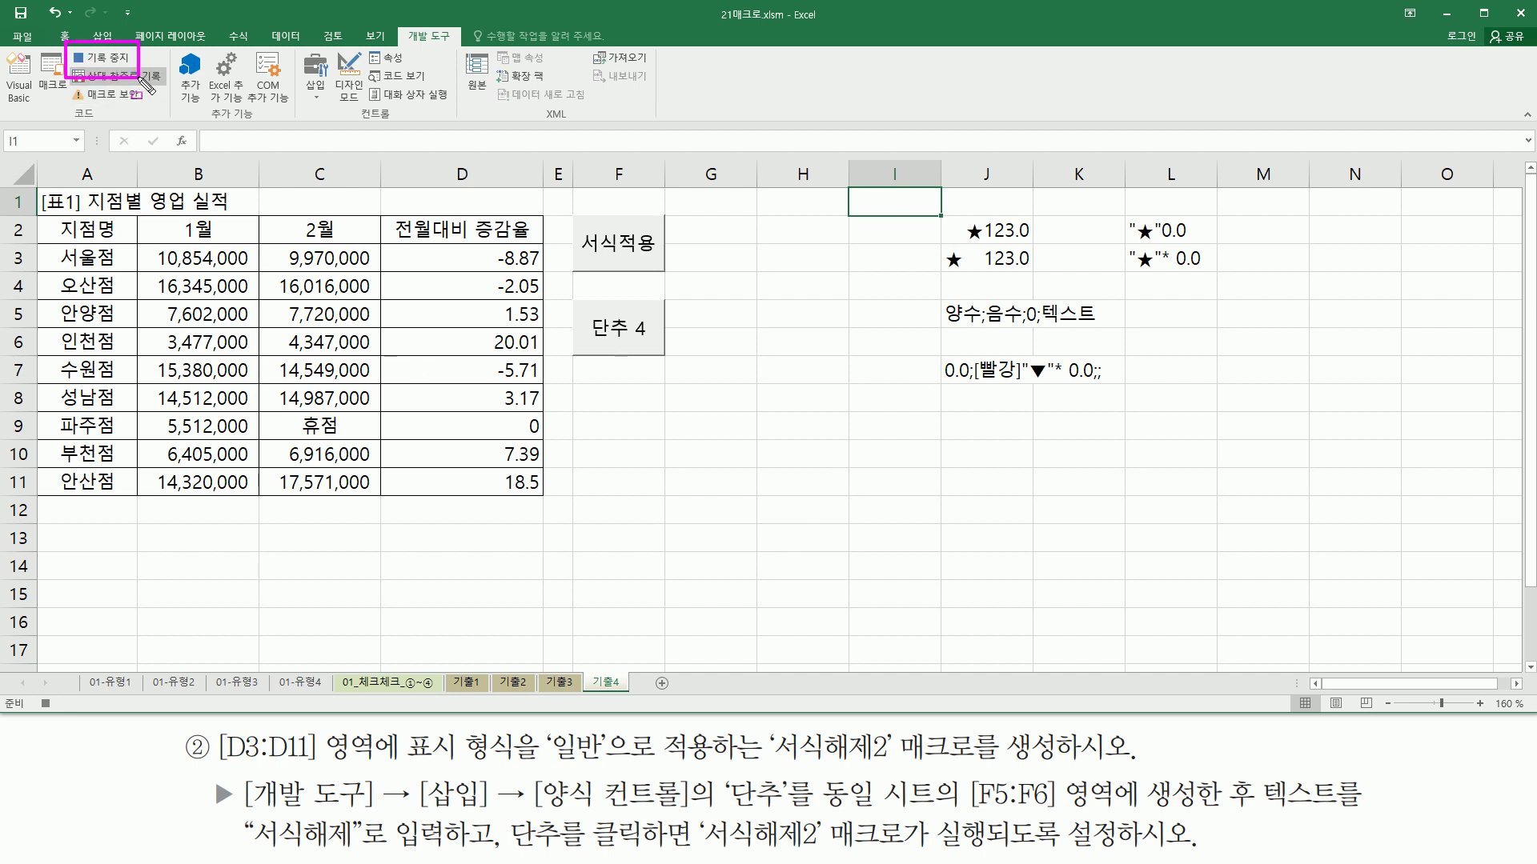
pyautogui.click(100, 57)
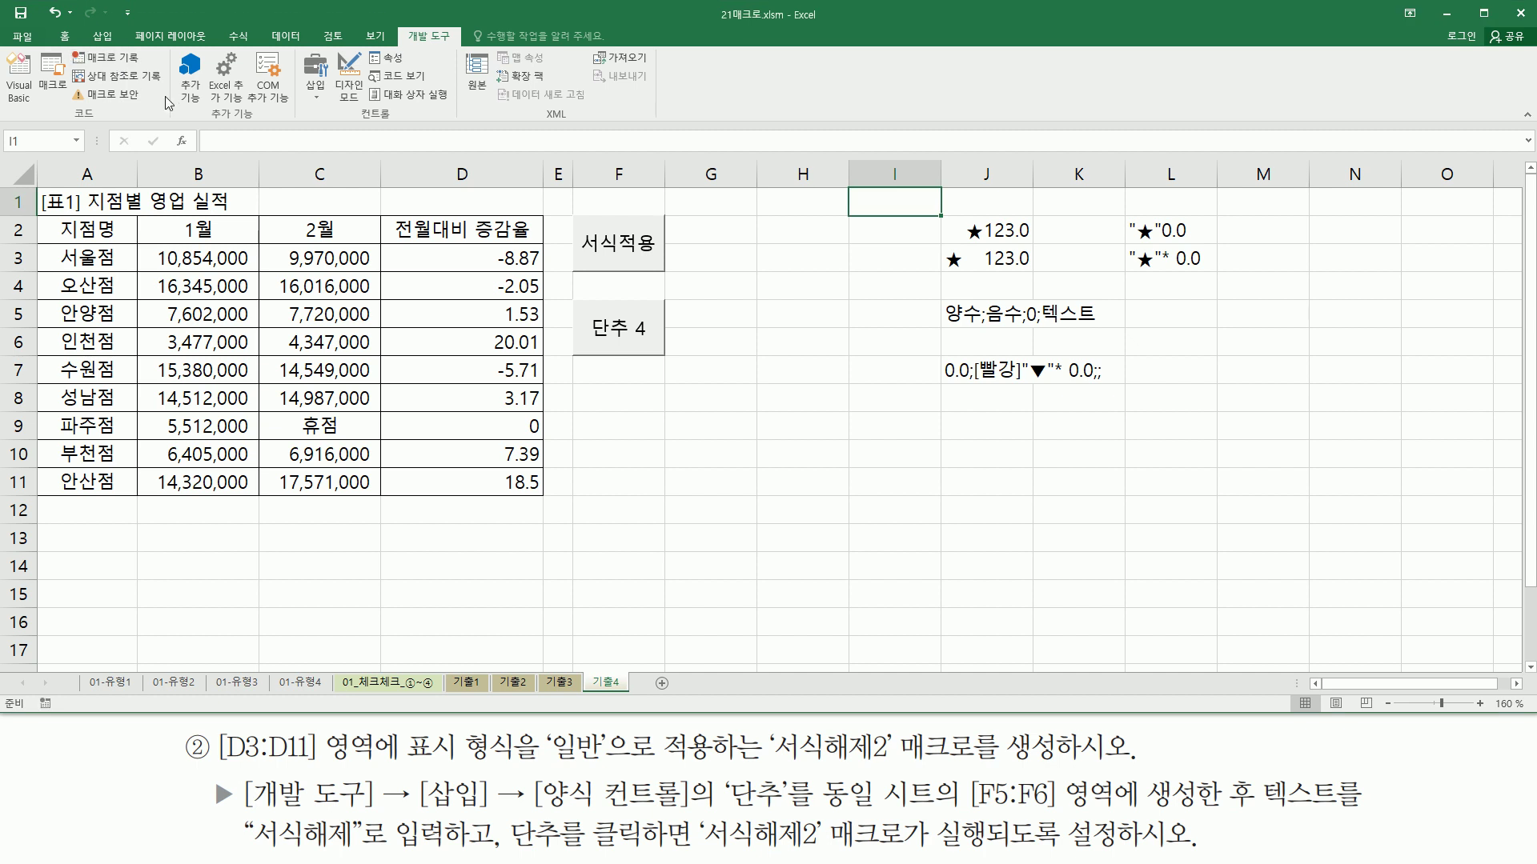
# Change the caption of the button on F5:F6 to 서식해제
pyautogui.rightClick(621, 336)
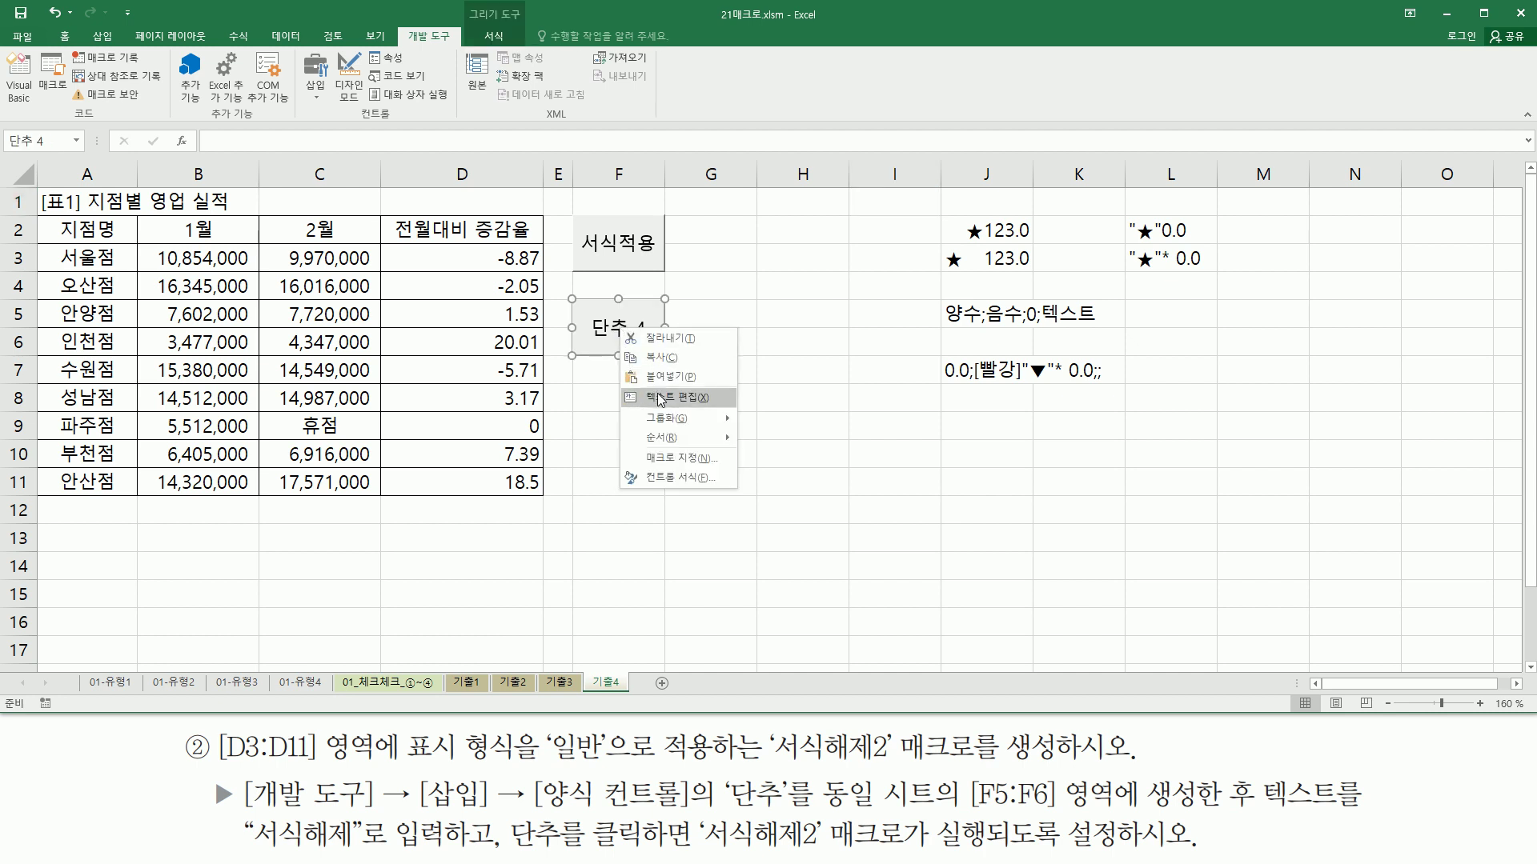
pyautogui.click(660, 397)
pyautogui.press('Delete')
pyautogui.press('Delete')
pyautogui.press('Delete')
pyautogui.press('Delete')
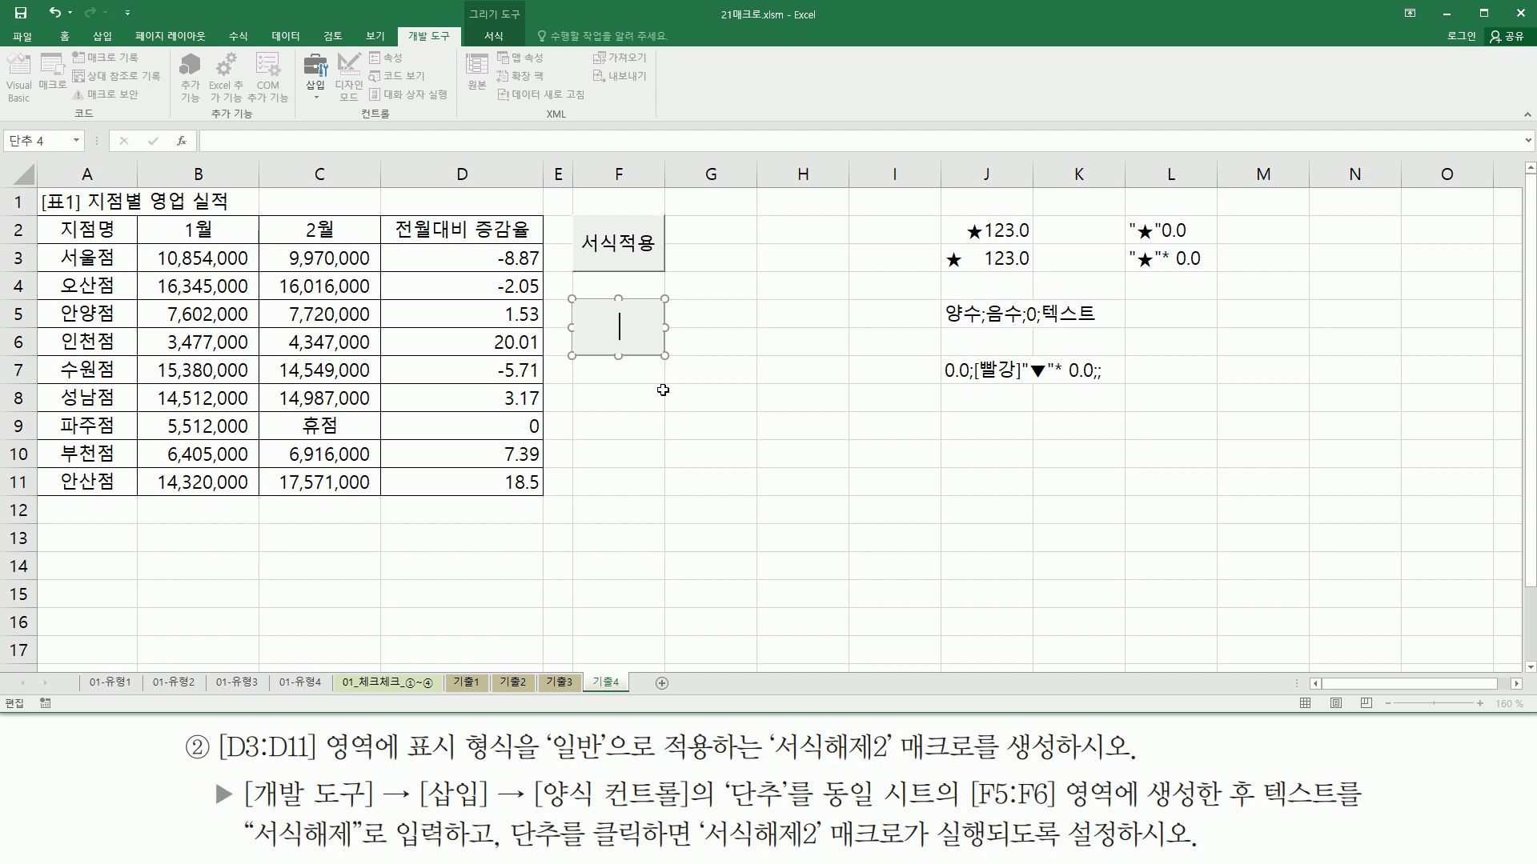
pyautogui.write('서식해제')
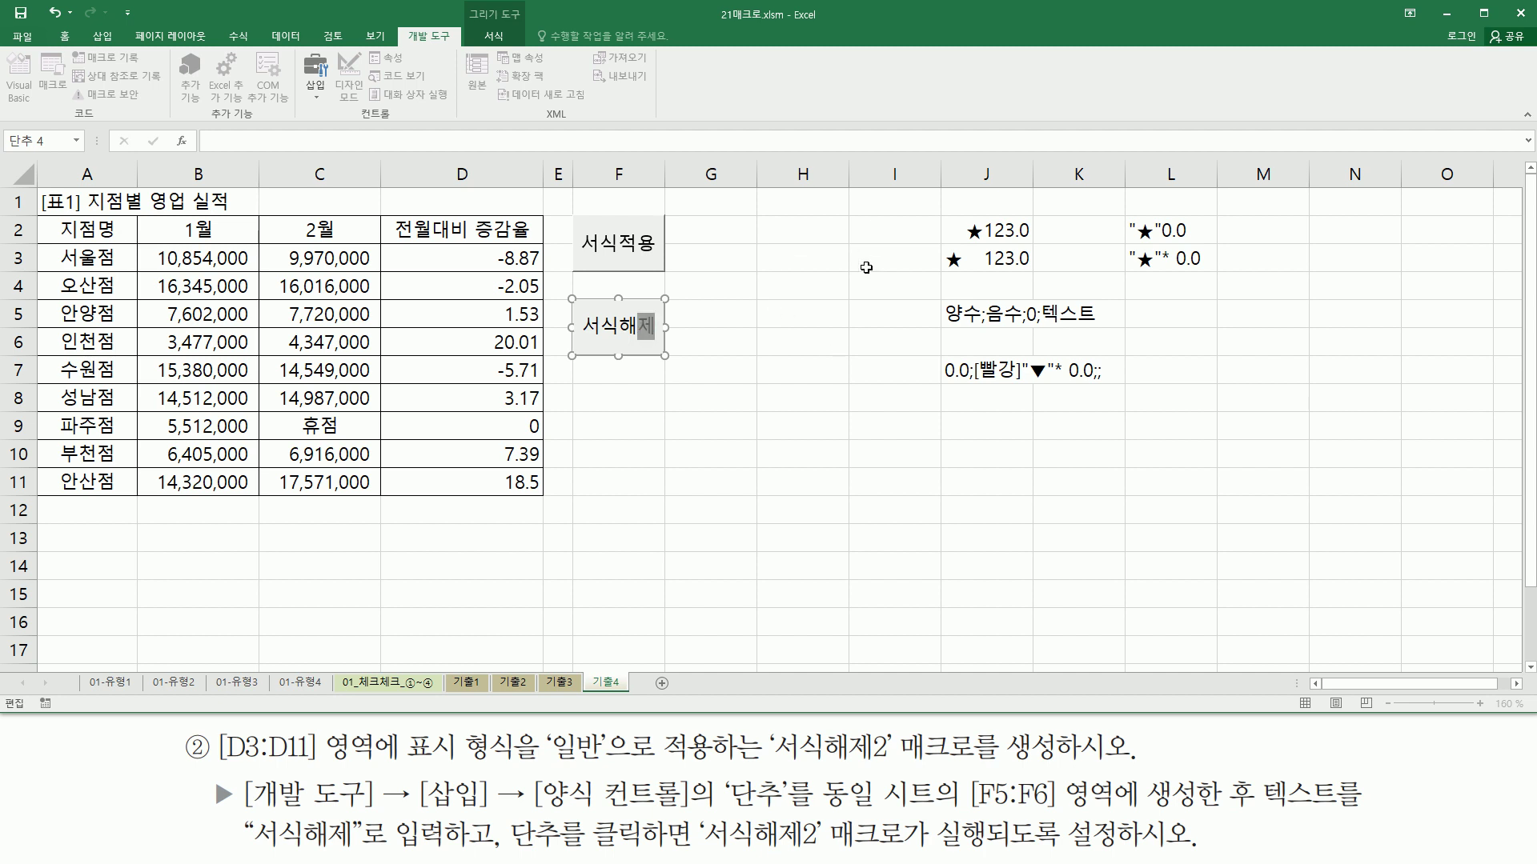
pyautogui.click(876, 241)
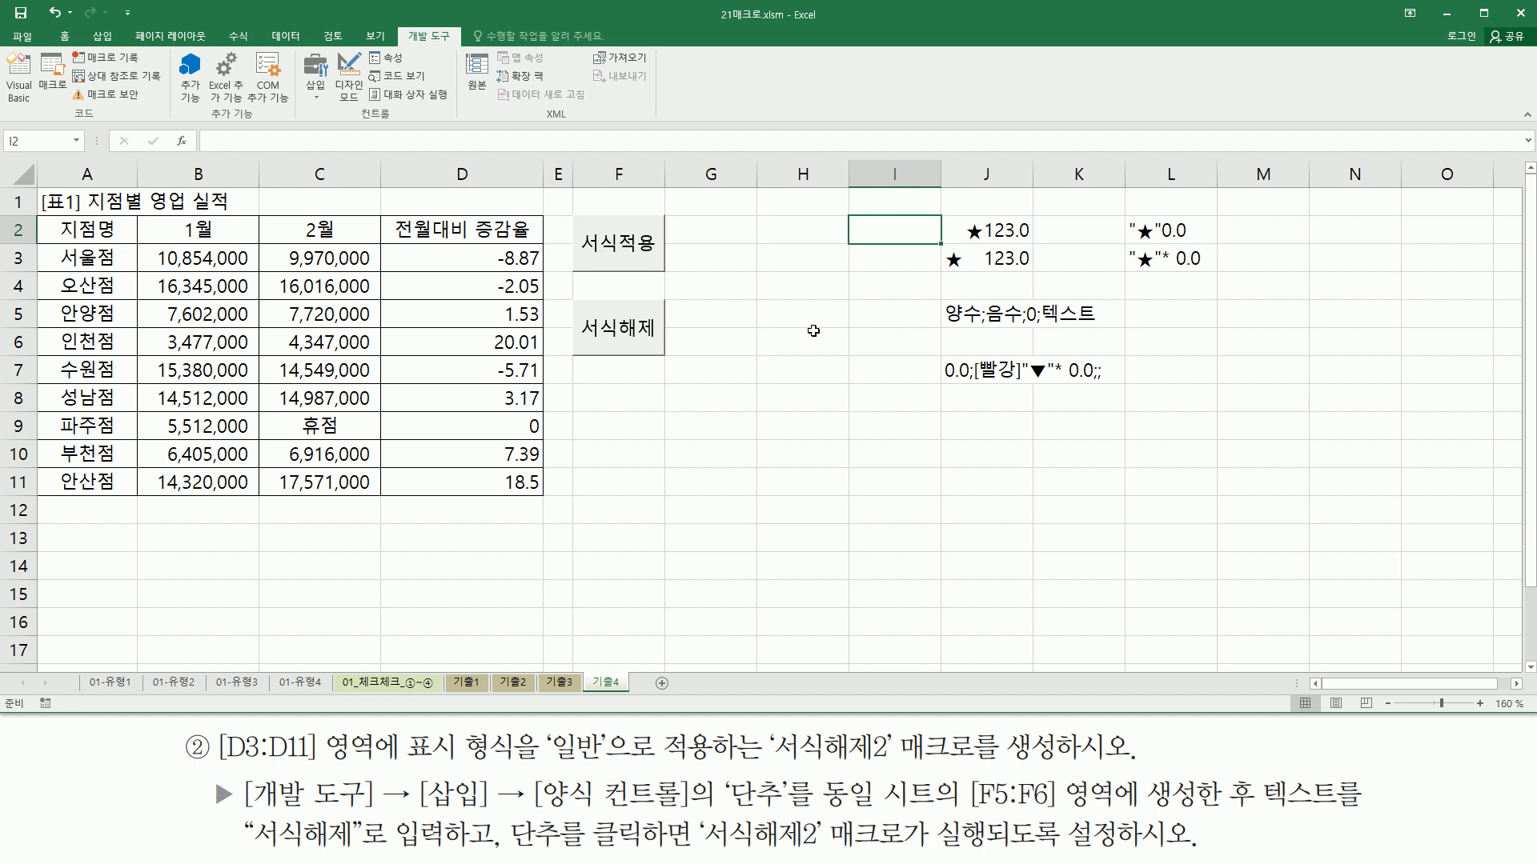
# Test both macros by running the 서식적용 and 서식해제 buttons alternately, finishing with 서식해제
pyautogui.click(640, 262)
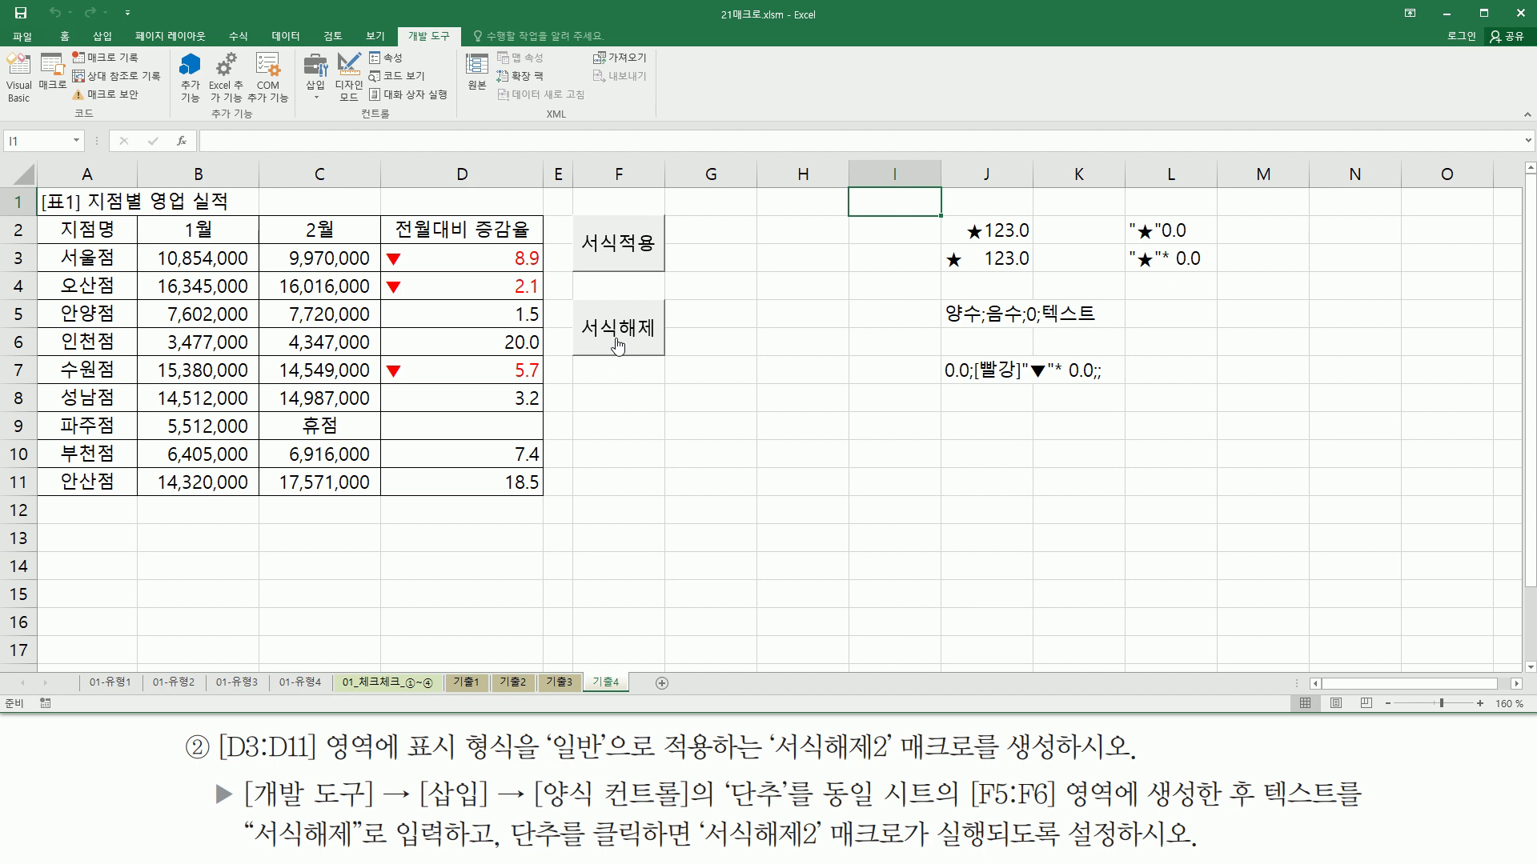
pyautogui.click(618, 345)
pyautogui.click(646, 242)
pyautogui.click(628, 328)
pyautogui.click(627, 264)
pyautogui.click(618, 316)
pyautogui.click(627, 264)
pyautogui.click(613, 328)
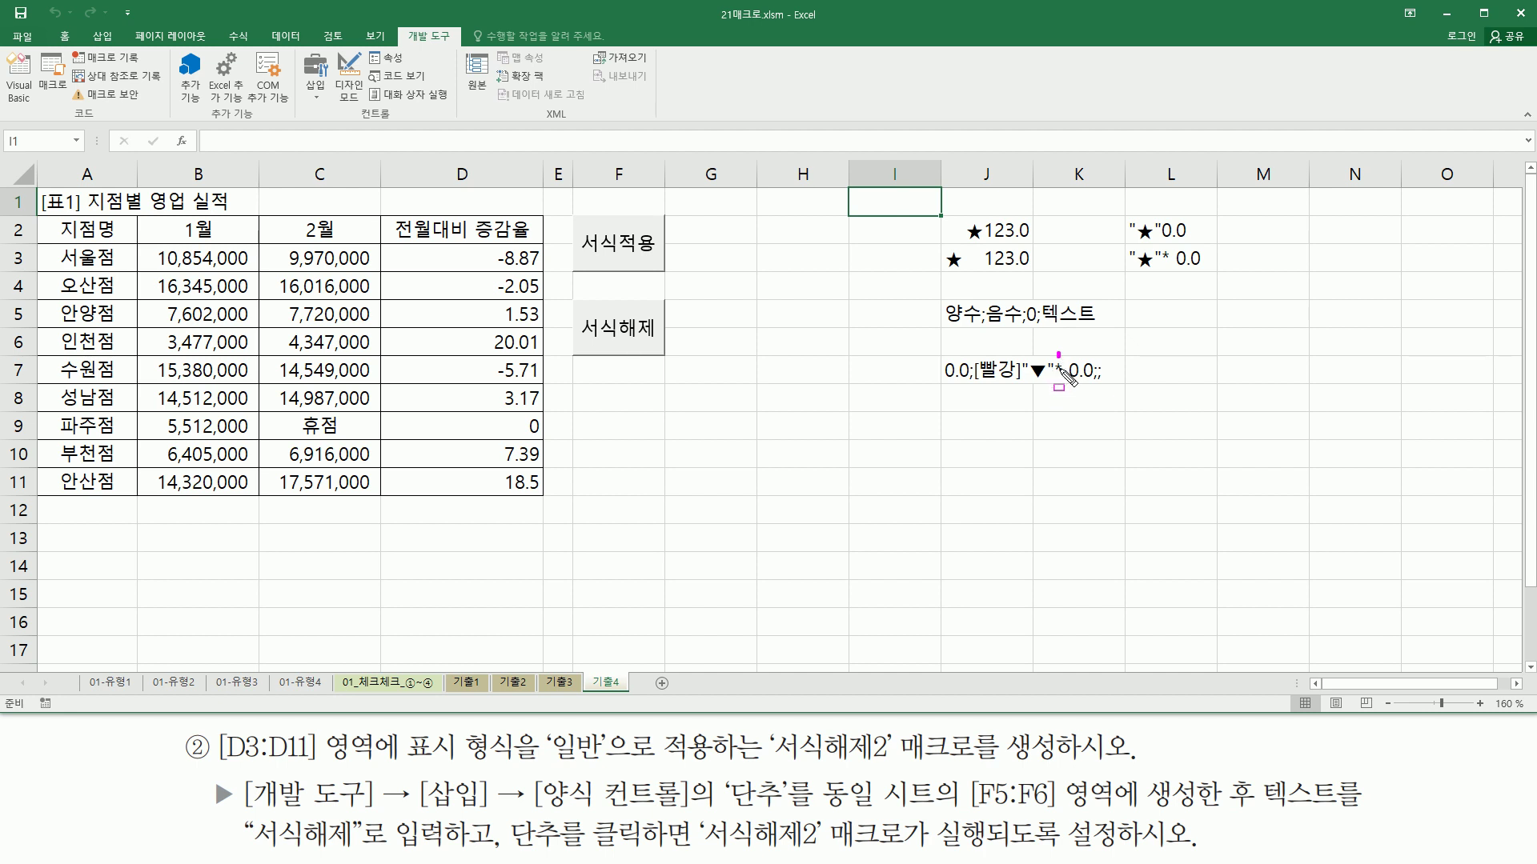
pyautogui.press('Escape')
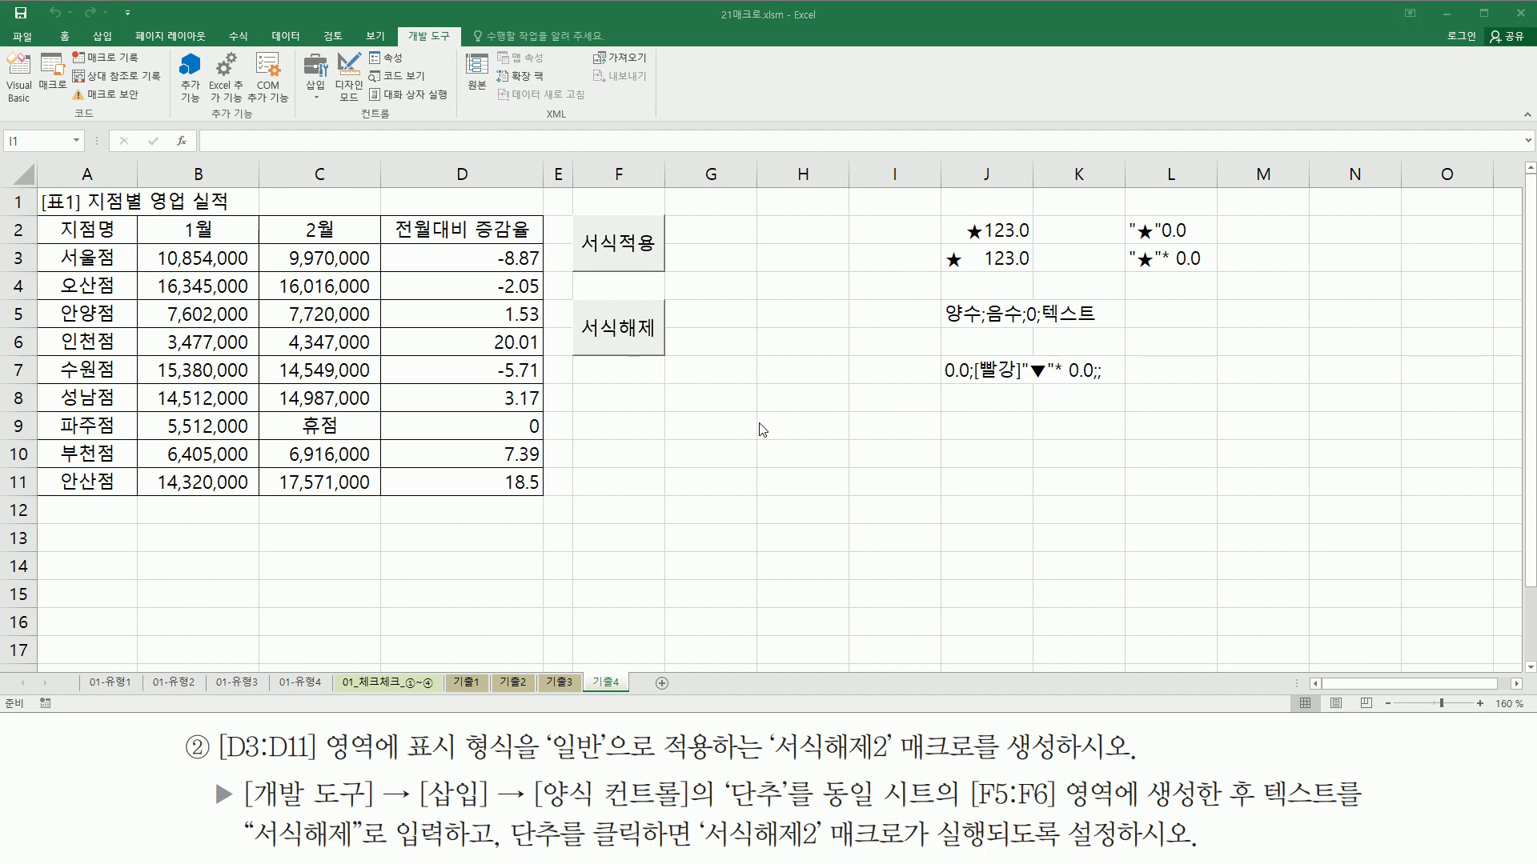